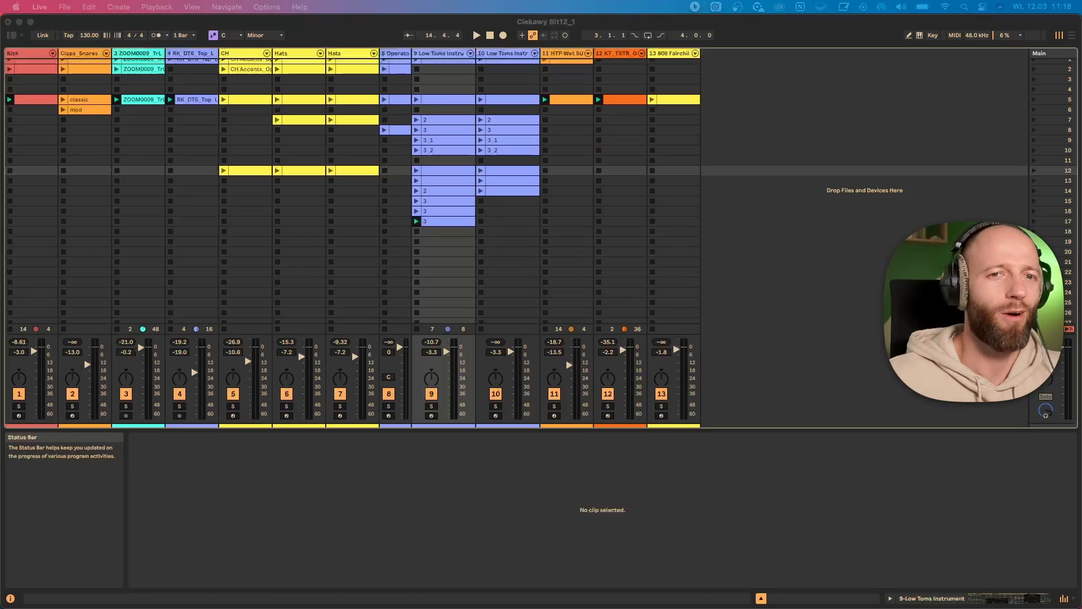
- Play the set, enlarge the clip grid, and select the empty clip in scene 18 of the first Hats track
click(756, 297)
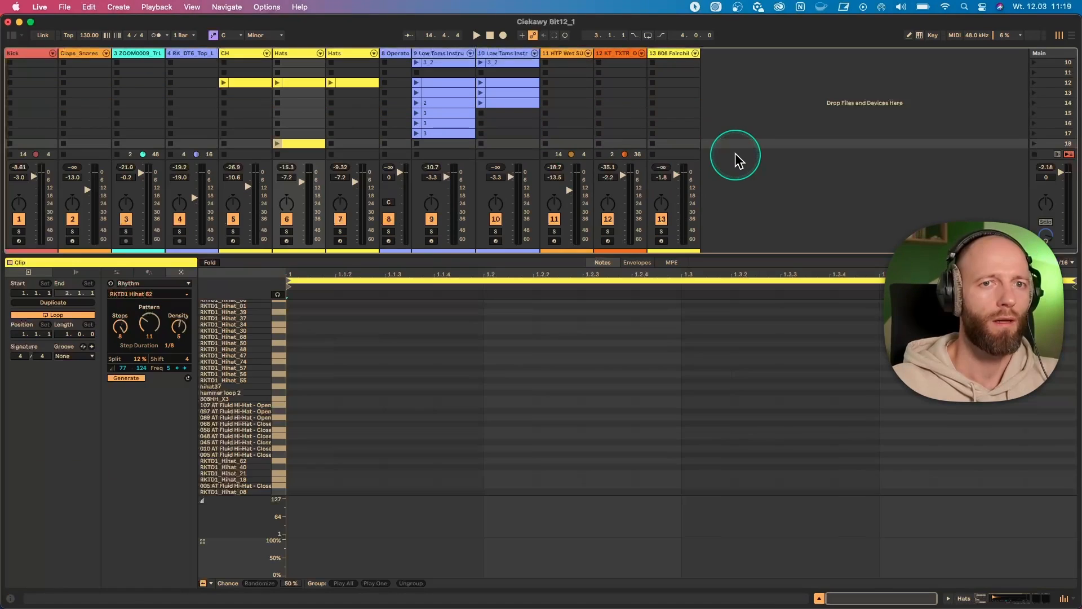
key(space)
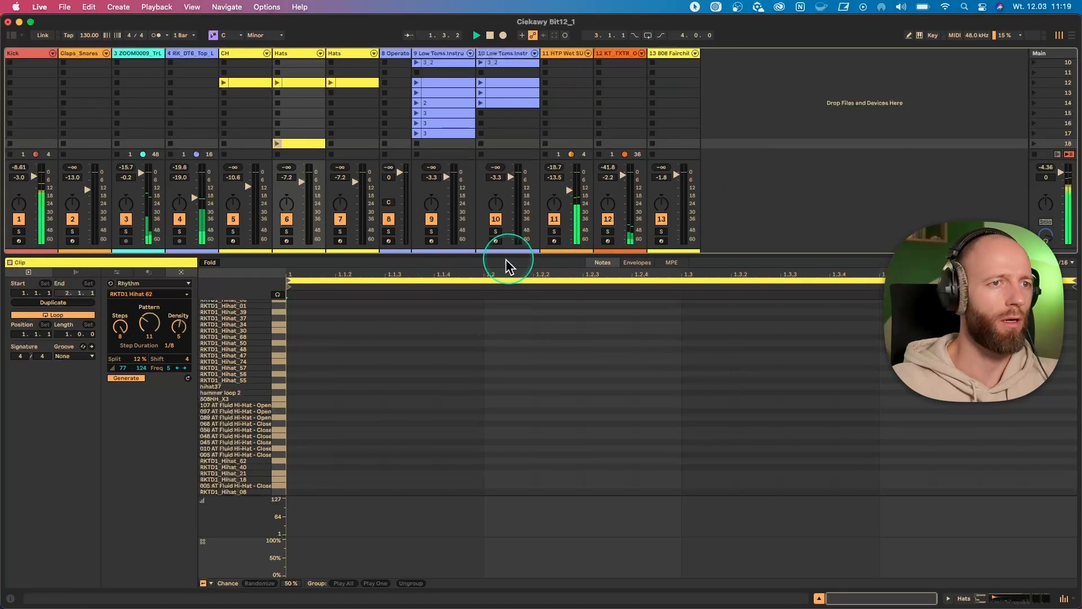
drag(506, 256, 518, 375)
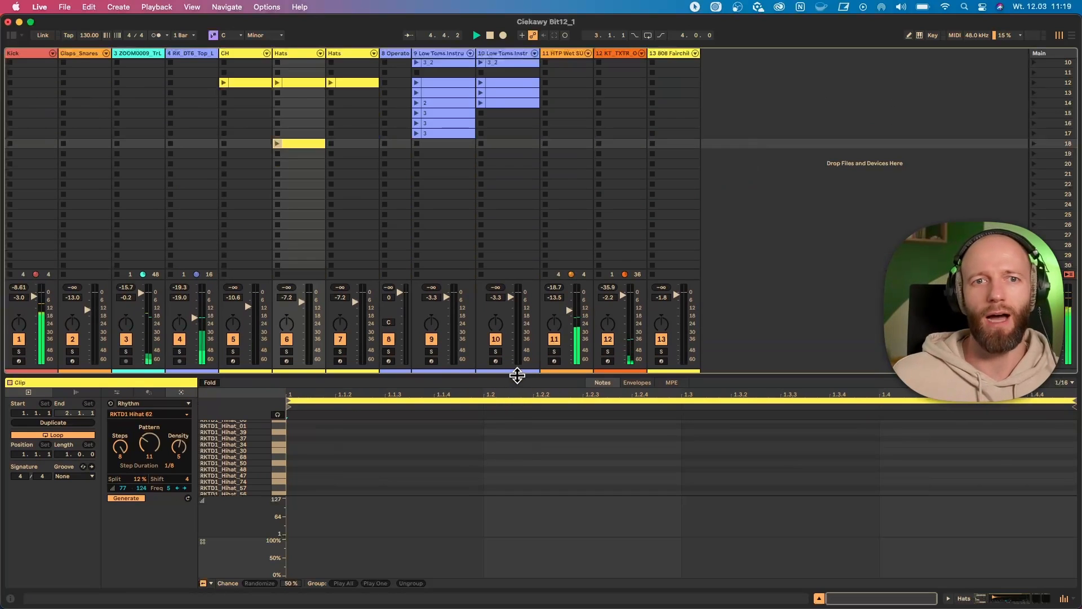
click(299, 150)
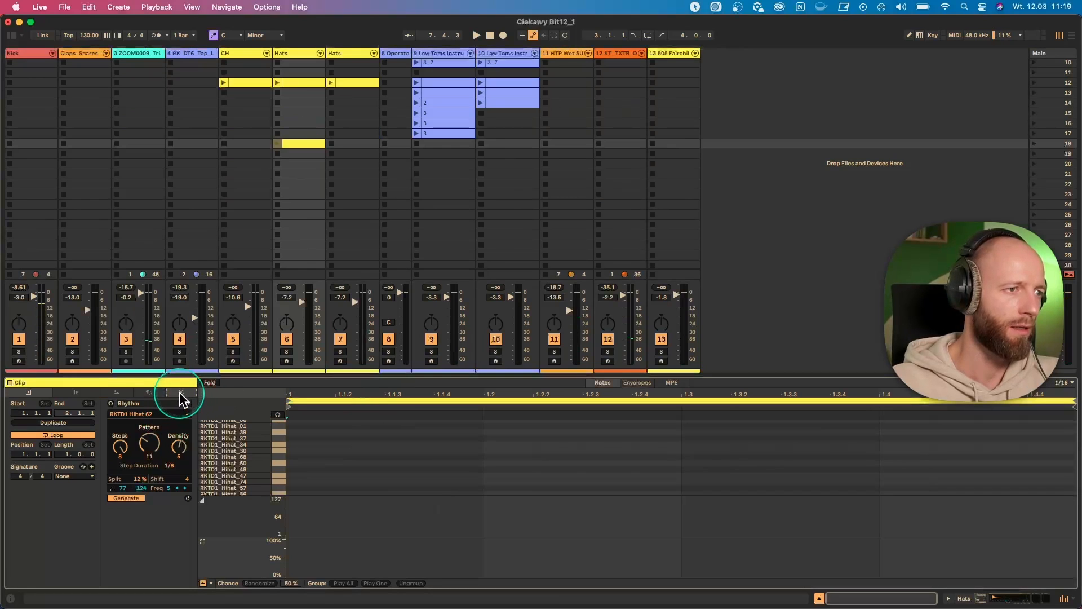
- Choose RKTD1 Hihat 62 as the sample for the clip's Rhythm generator
click(138, 414)
click(141, 417)
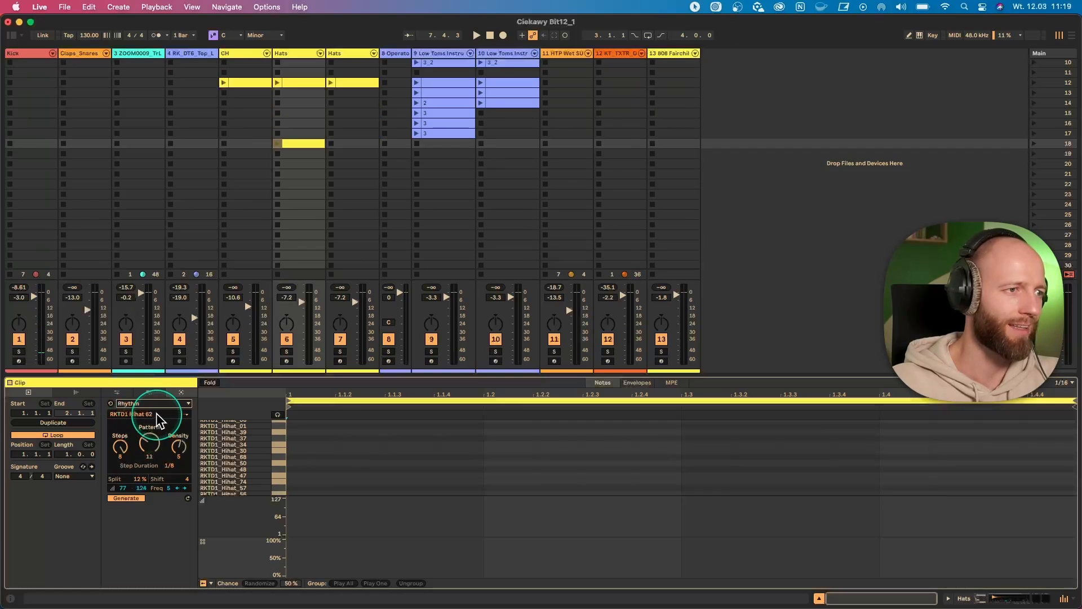
click(150, 415)
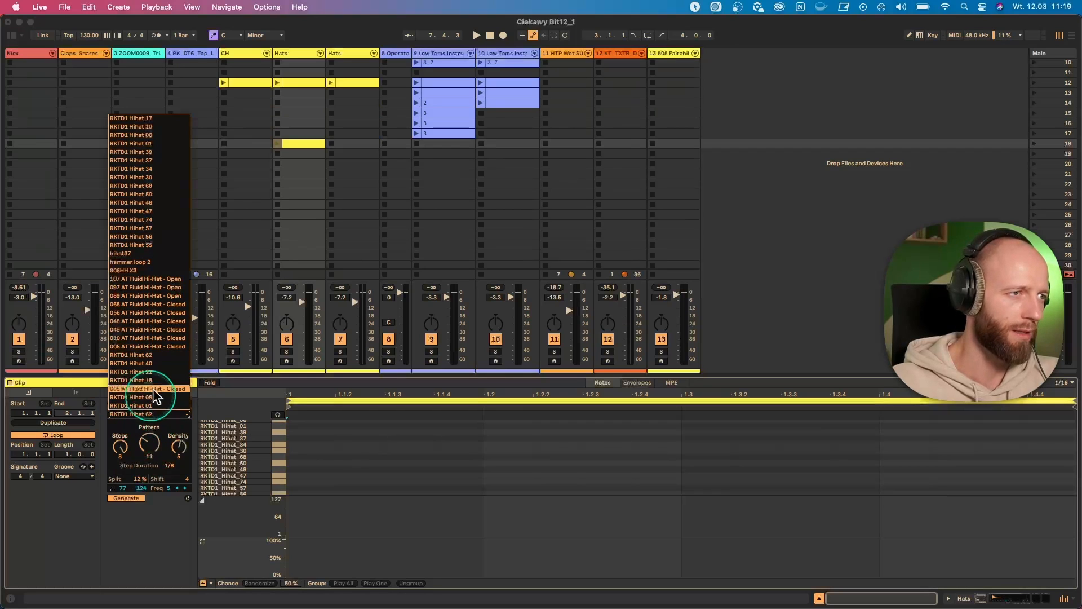
click(159, 354)
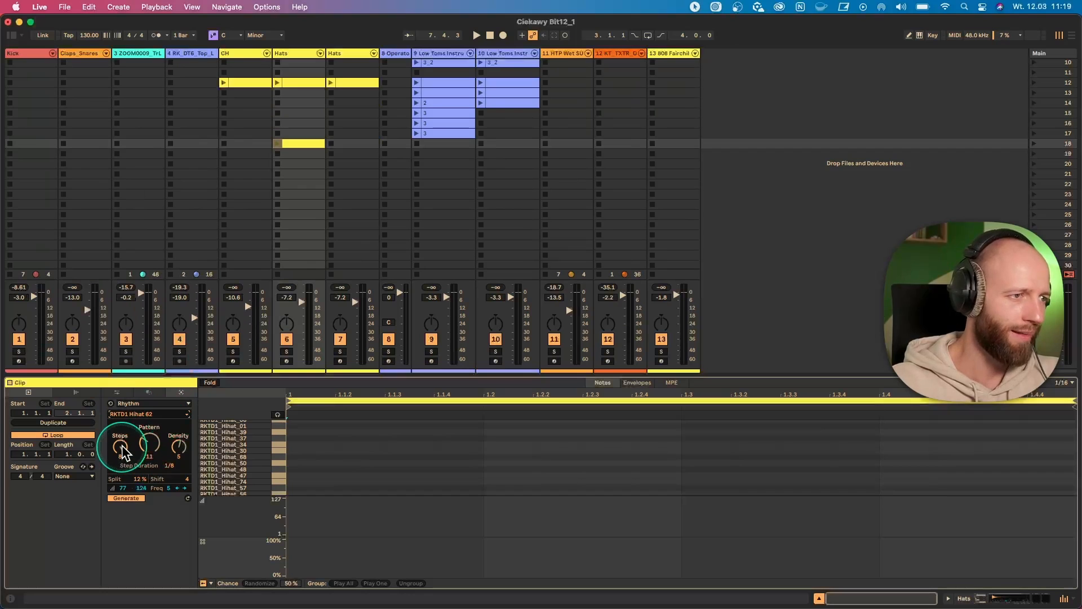
- Set the Rhythm generator to 7 steps and pattern 7, and generate the hi-hat notes
mouse_move(122, 447)
mouse_down()
mouse_move(179, 452)
mouse_move(120, 456)
mouse_up()
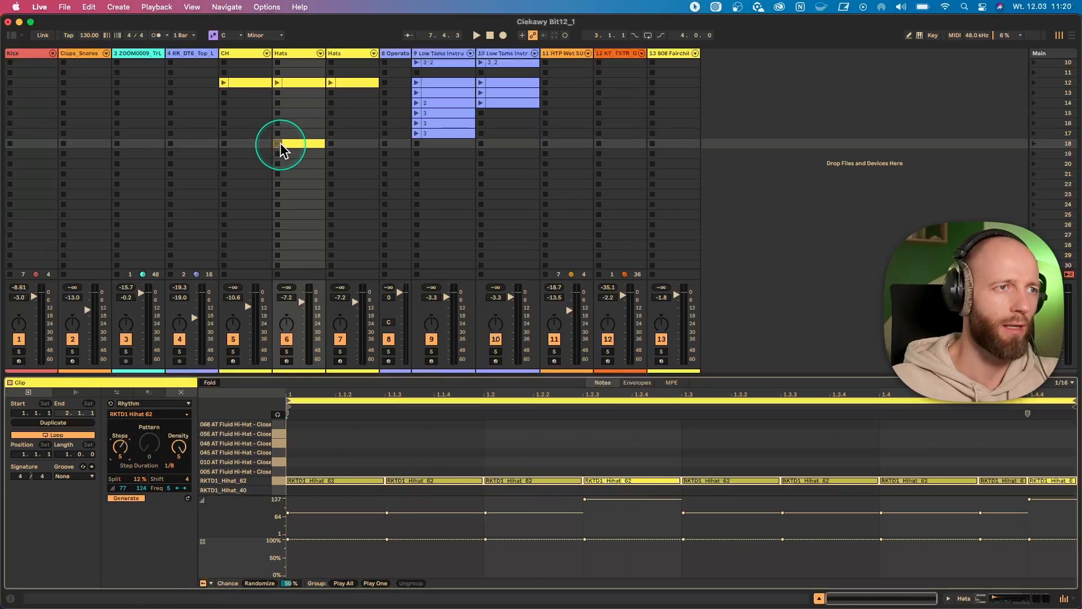
click(125, 499)
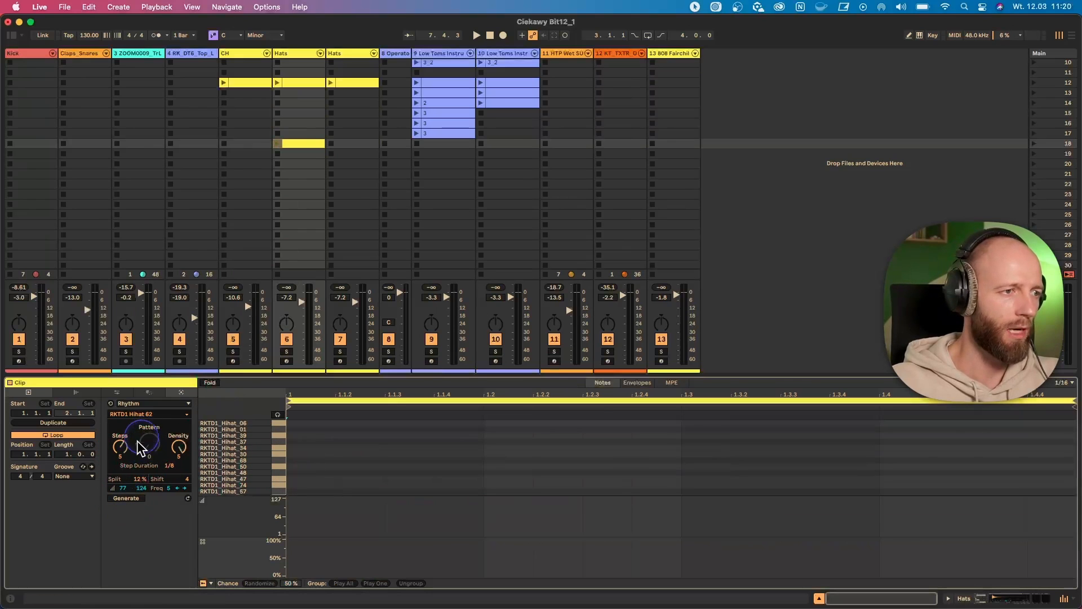
drag(120, 447, 150, 441)
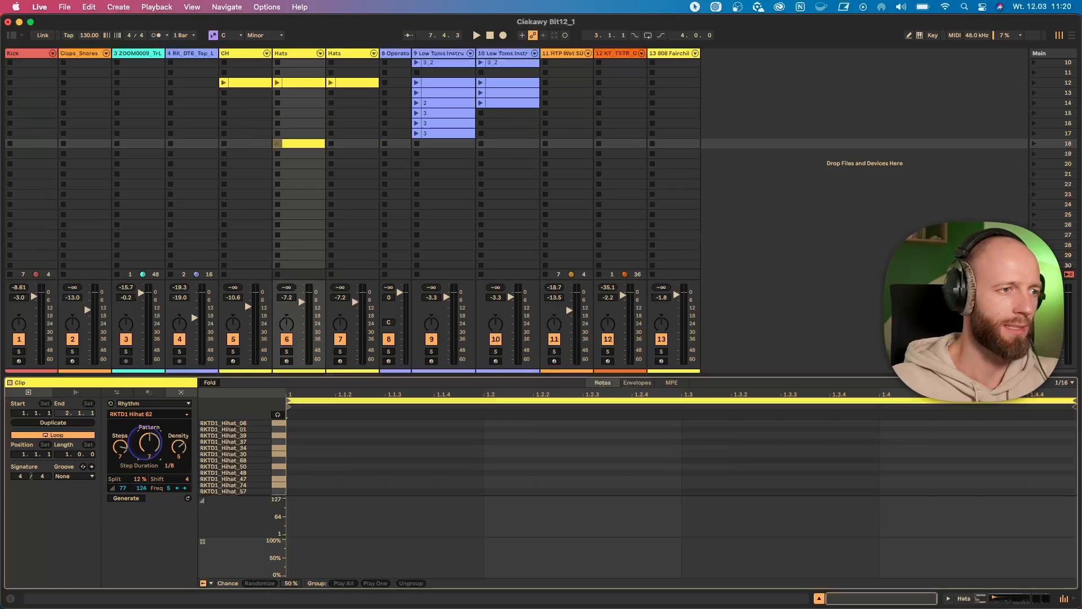
click(126, 498)
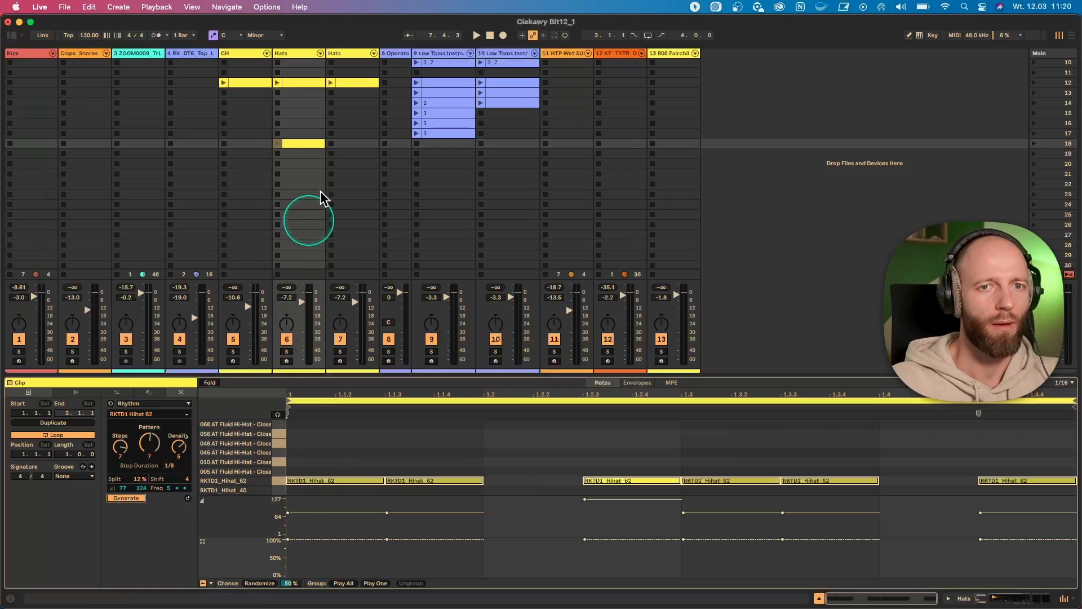
- Launch the scene 18 clip of the first Hats track and switch on the Valhalla effect on that track
click(276, 144)
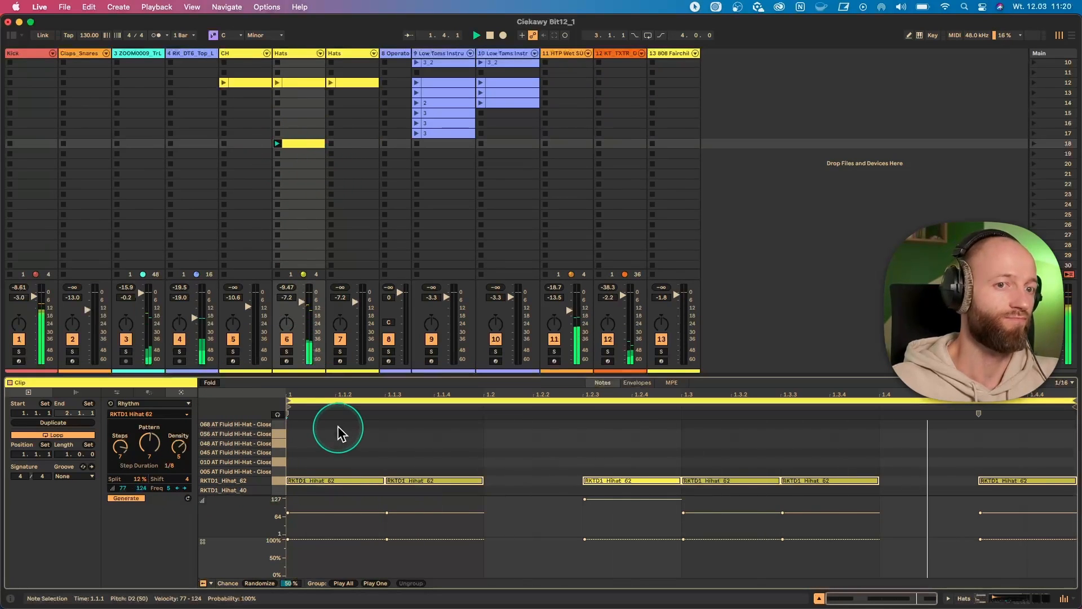
click(293, 58)
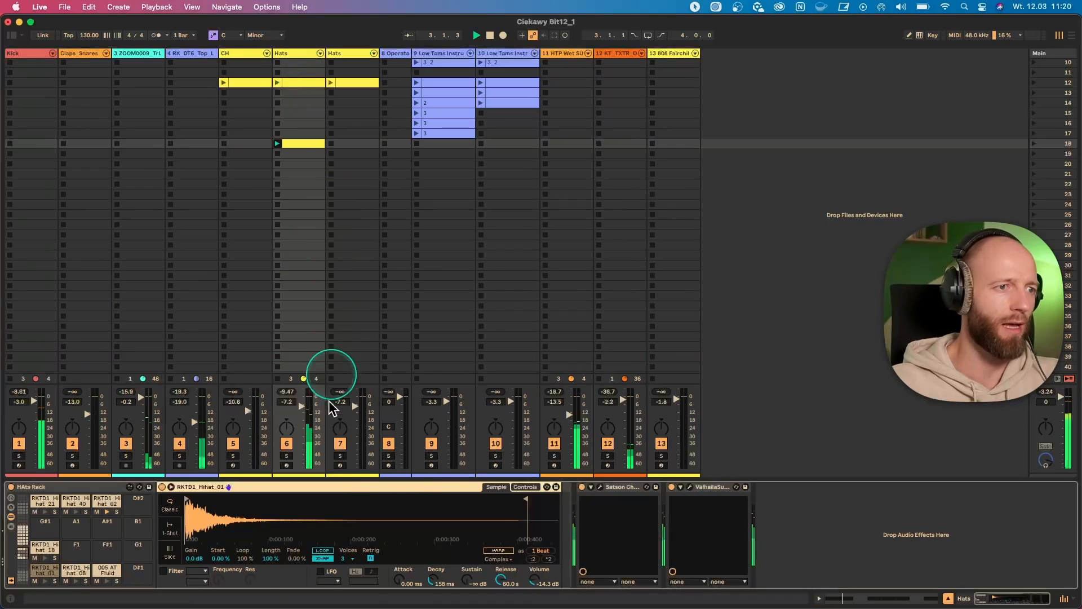
click(672, 487)
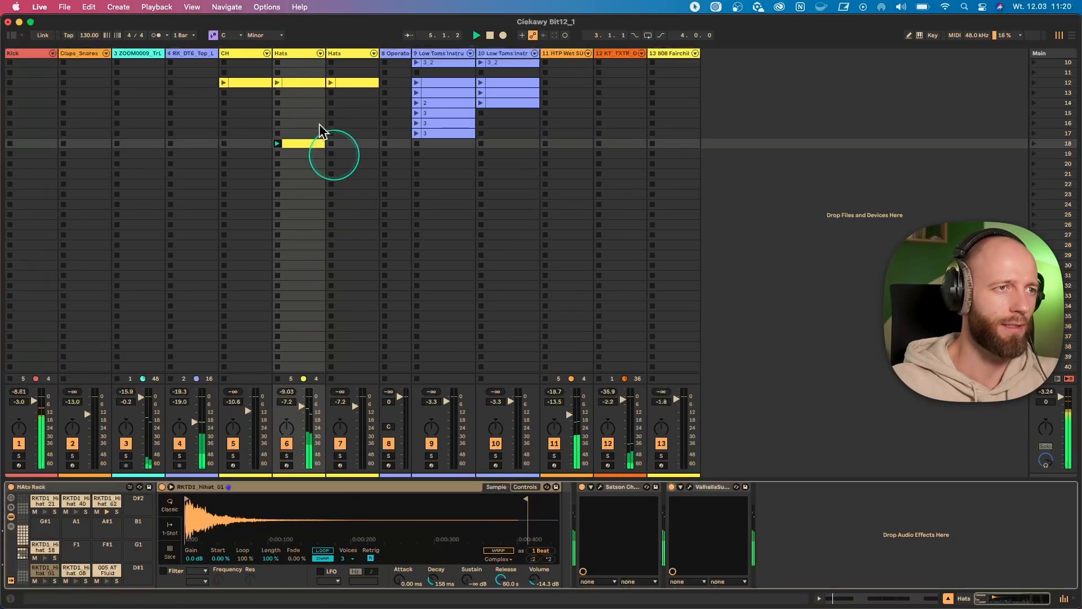
- Return to the first Hats clip's Rhythm generator and set its split to 25 %
click(301, 144)
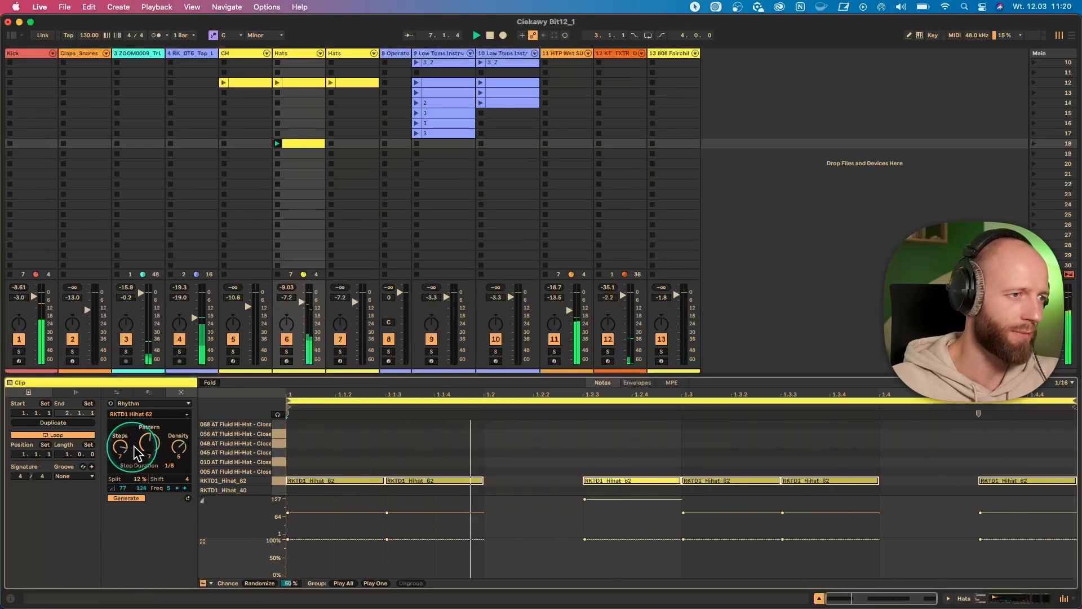
drag(123, 448, 122, 448)
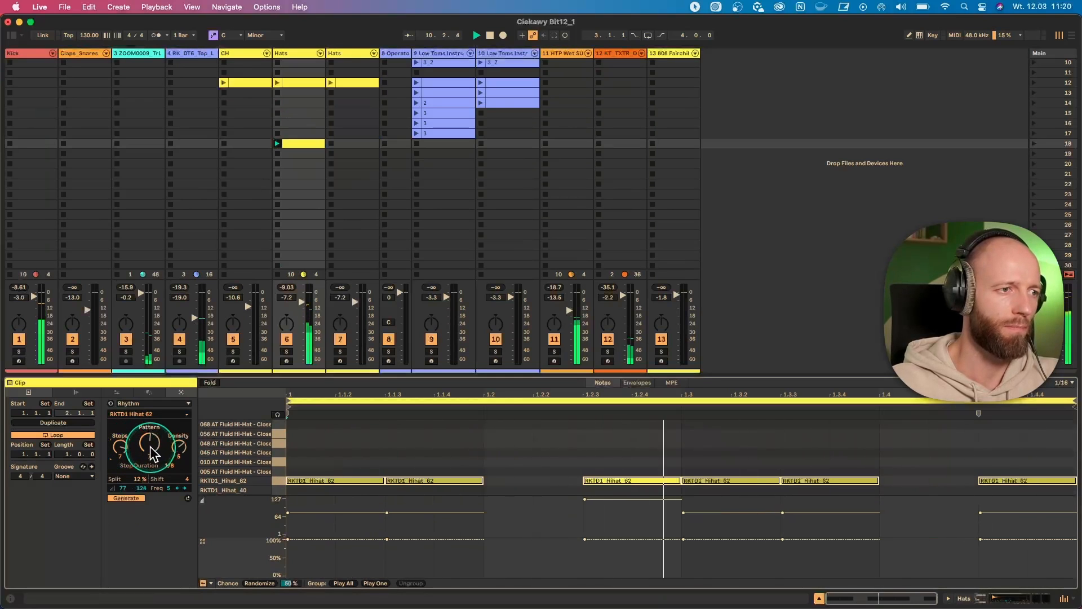
drag(152, 453, 150, 445)
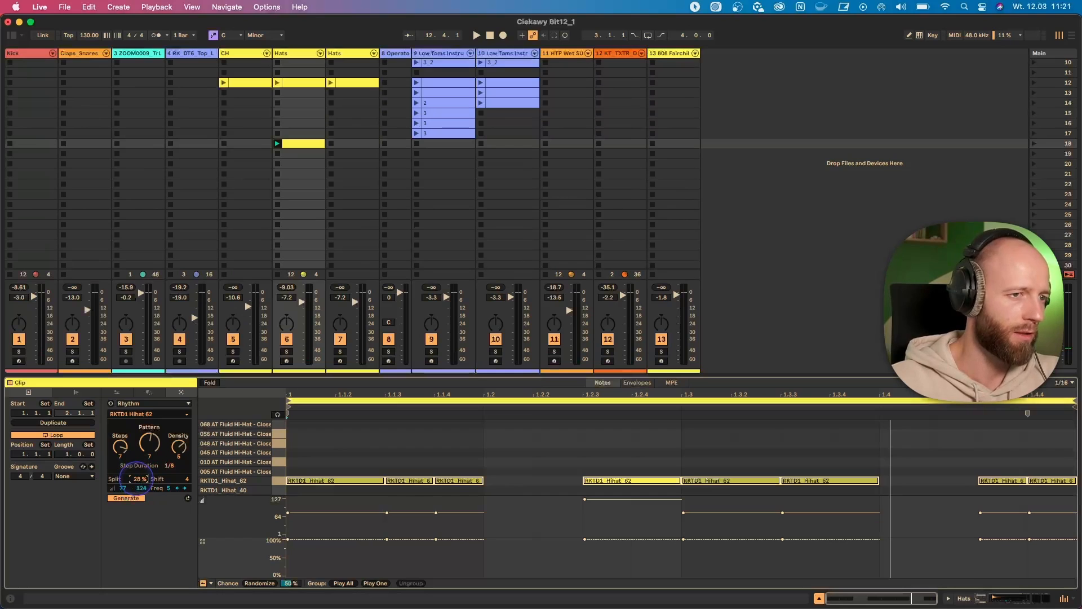
drag(136, 478, 138, 478)
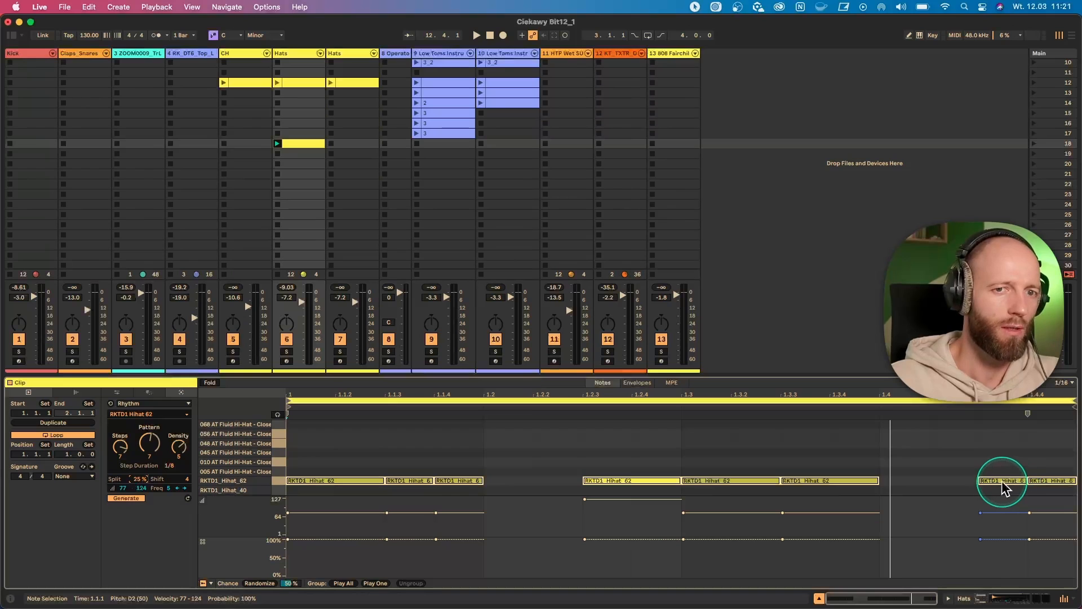
click(299, 513)
click(124, 478)
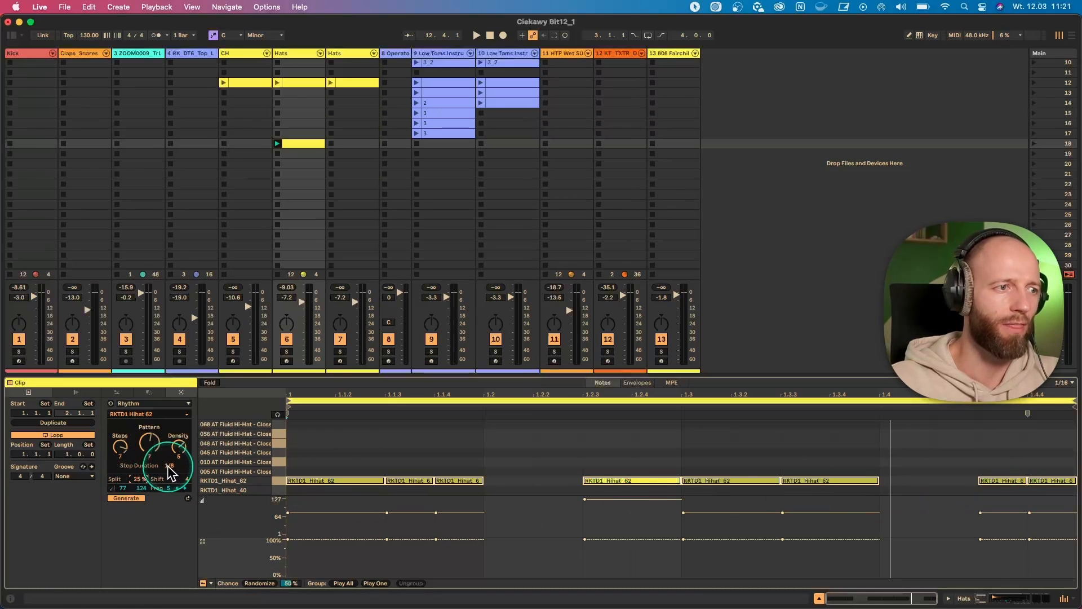
- Play the set and change the hi-hat rhythm's pattern to 10 and its shift to 0
key(space)
click(346, 476)
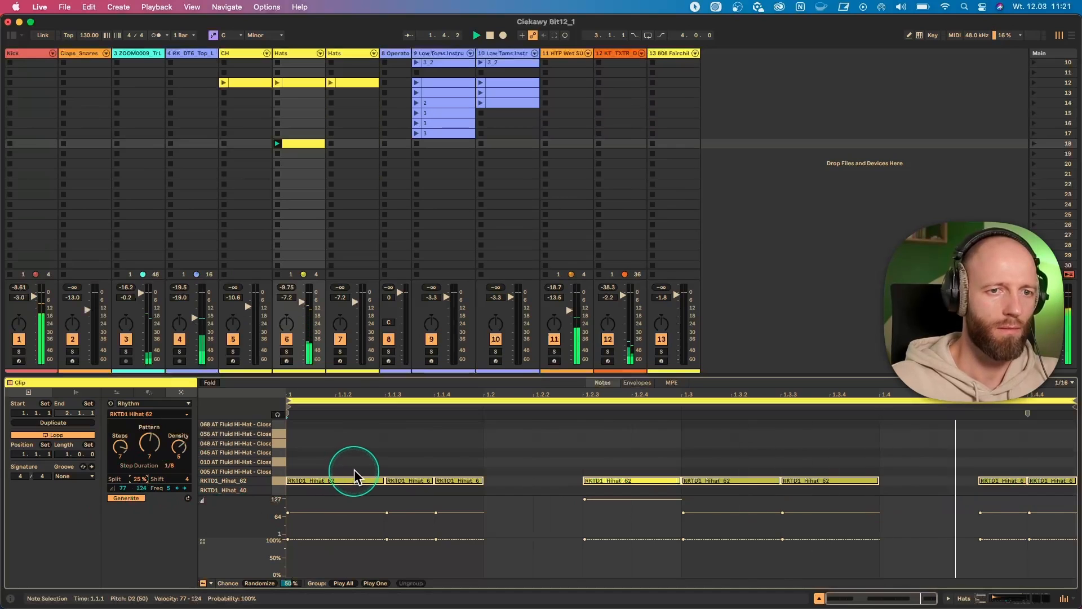
click(154, 455)
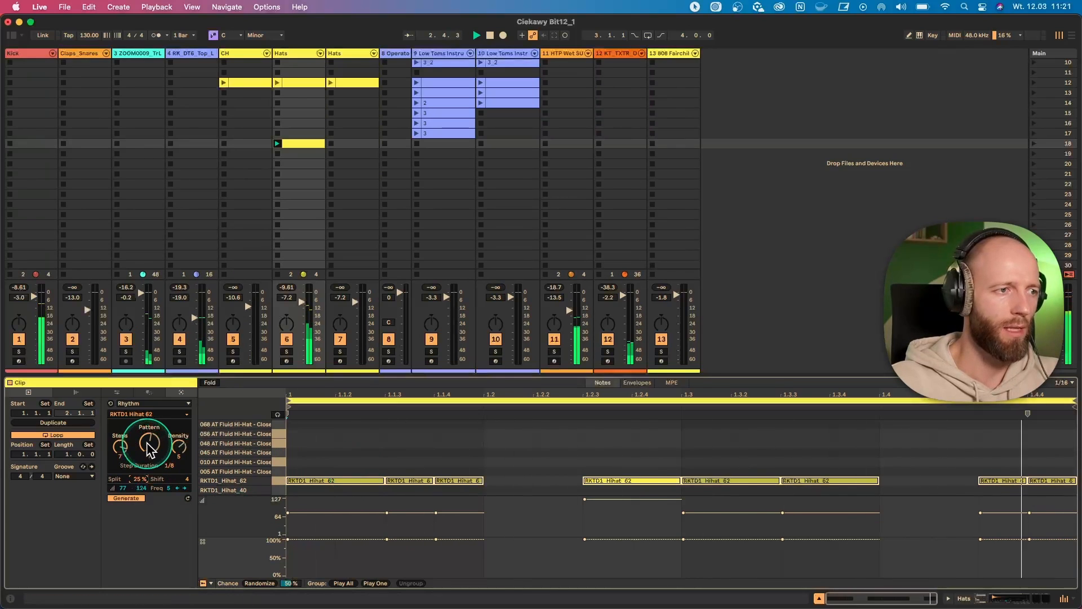
mouse_move(147, 444)
mouse_down()
mouse_move(147, 420)
mouse_move(148, 450)
mouse_move(147, 435)
mouse_up()
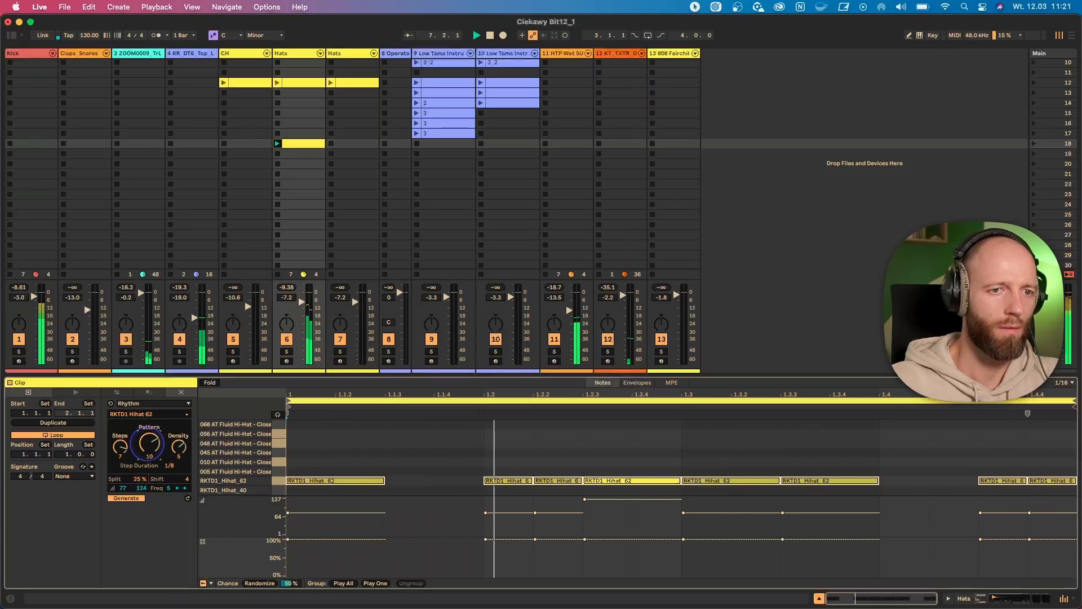
drag(139, 480, 189, 483)
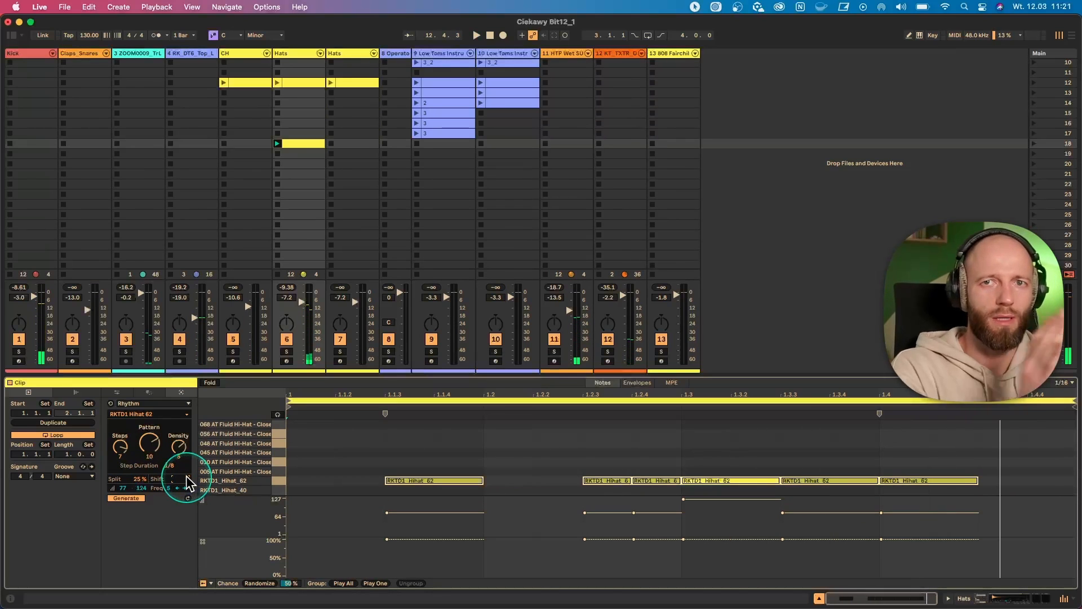
drag(189, 483, 188, 489)
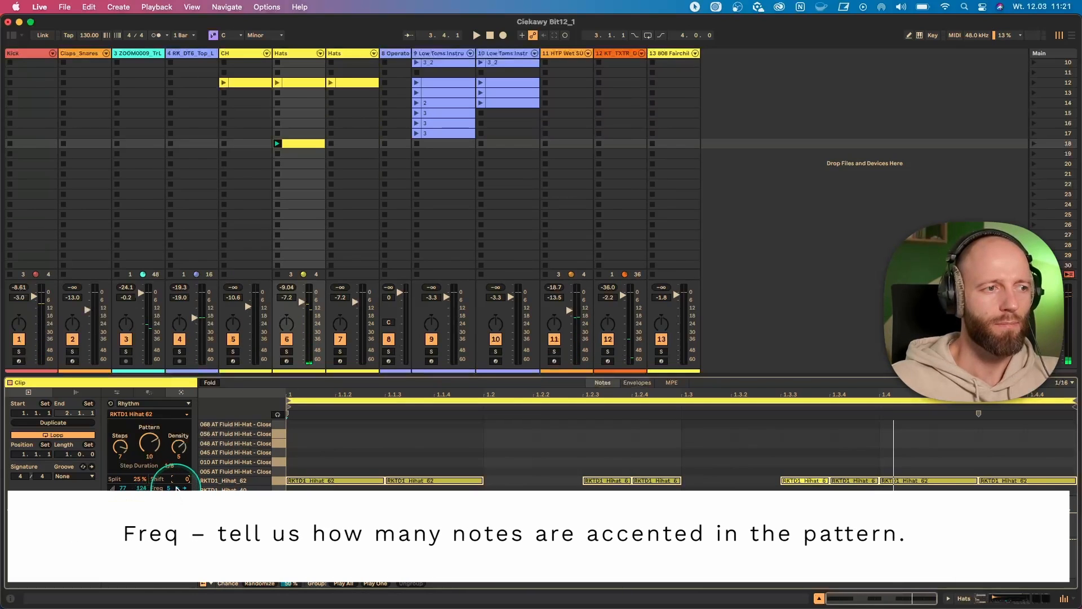
- Compare accent frequencies of 1, 2 and 5 during playback, leave the frequency at 2, and stop playback
drag(167, 489, 167, 501)
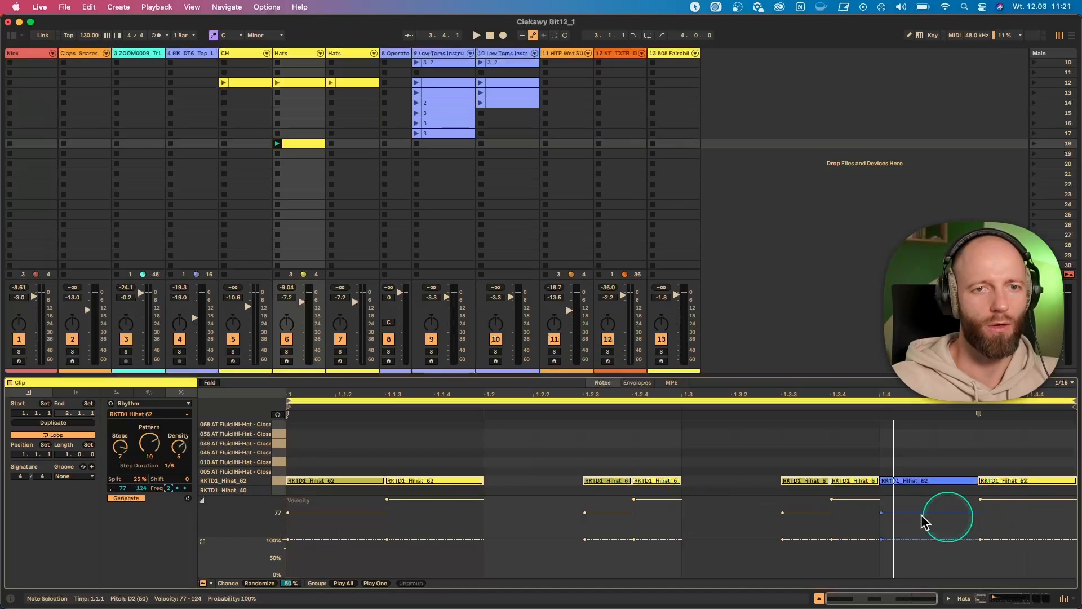
drag(167, 489, 168, 493)
key(space)
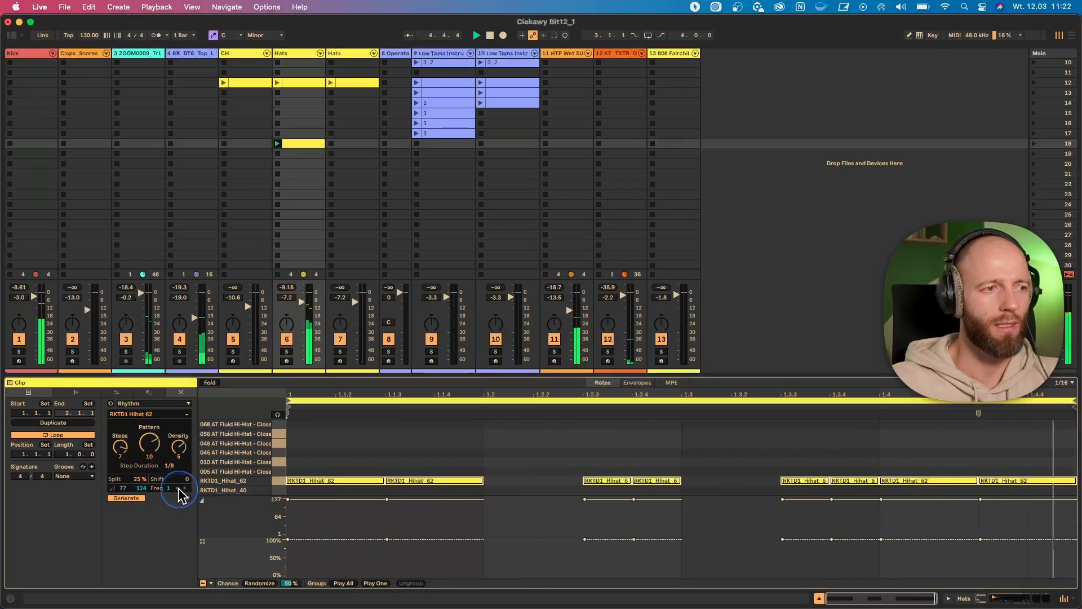
drag(167, 494, 167, 485)
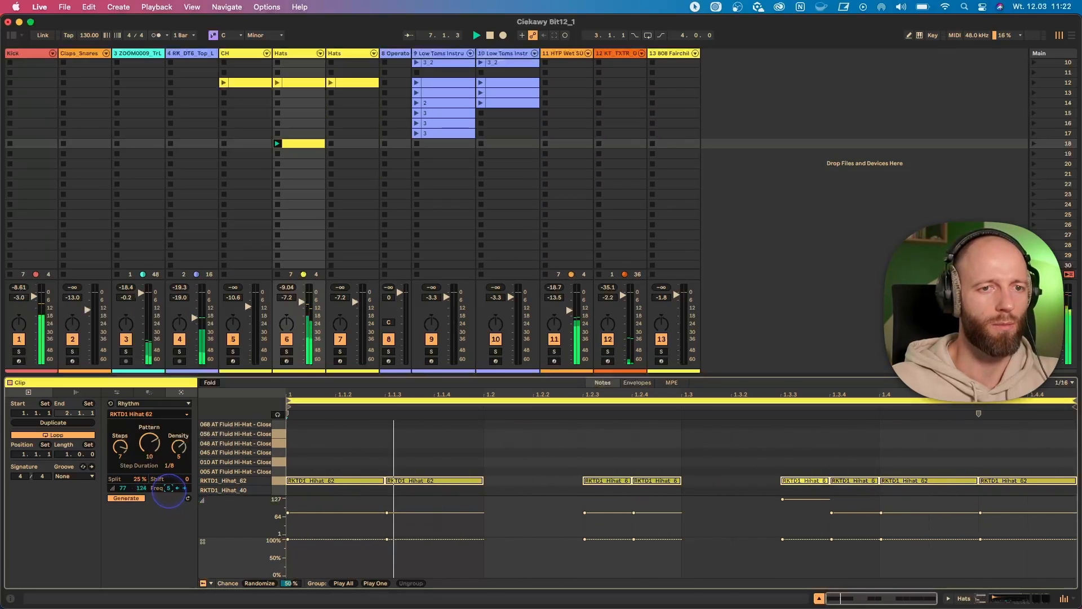
drag(169, 488, 168, 492)
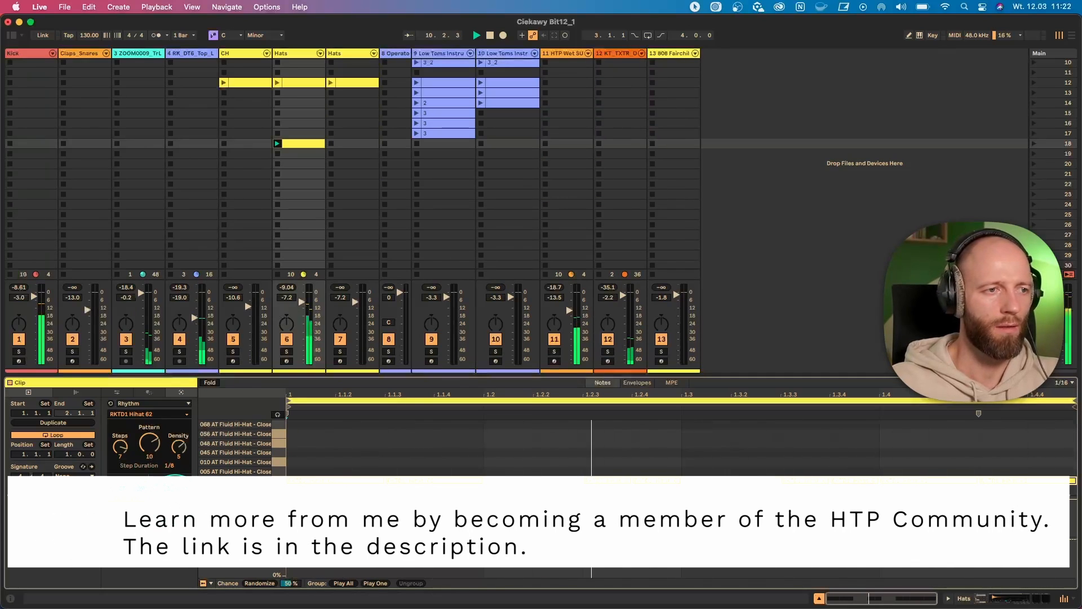
scroll(334, 462, down, 1)
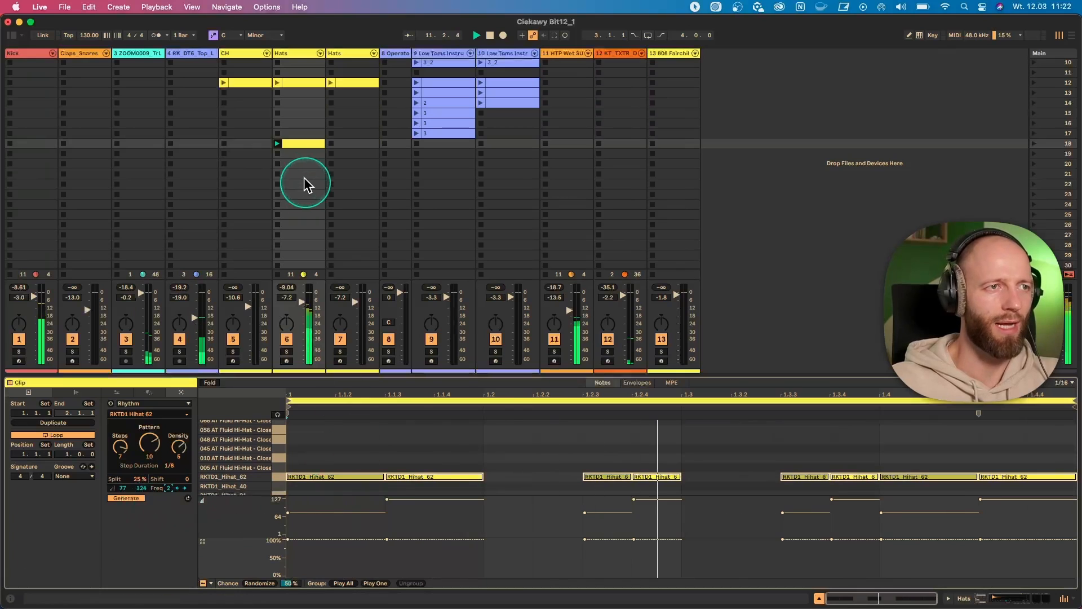
key(space)
- Create a clip in scene 18 of the second Hats track and generate its rhythm with a 1/16 step duration
double_click(340, 145)
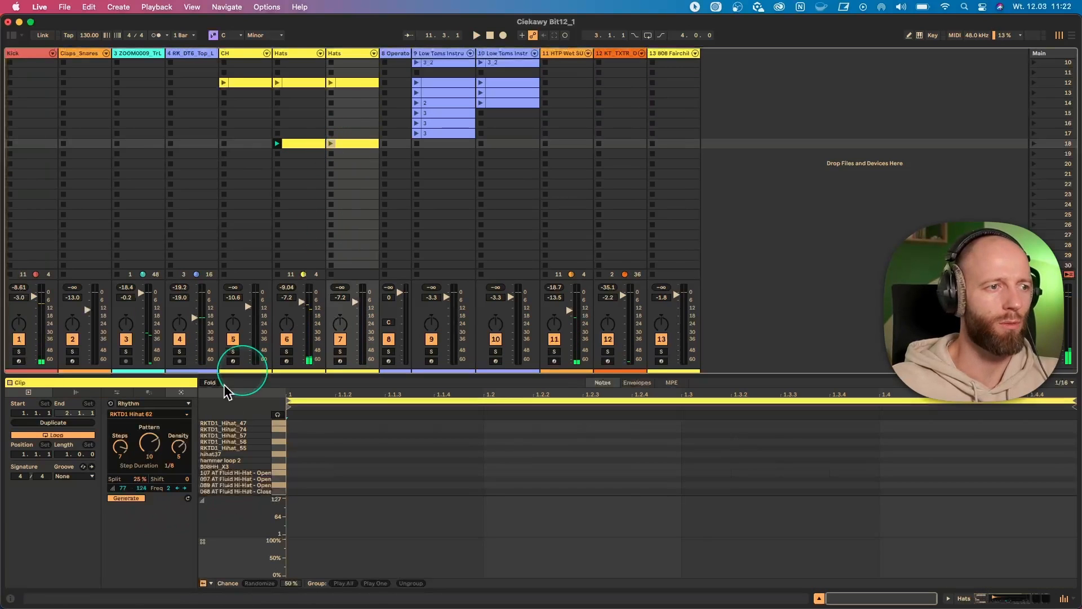
click(169, 466)
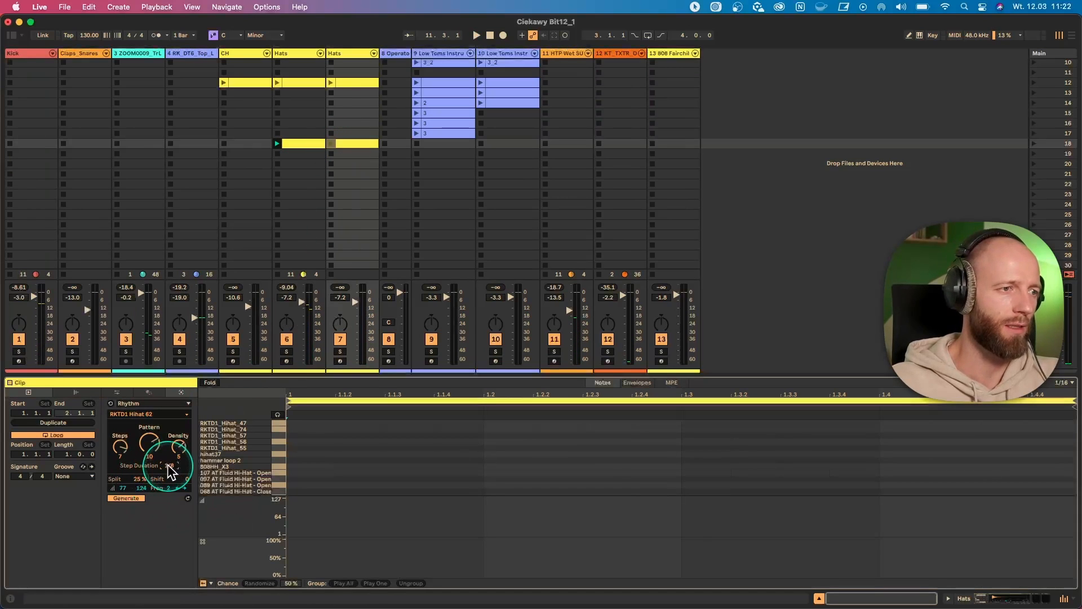
drag(168, 465, 168, 461)
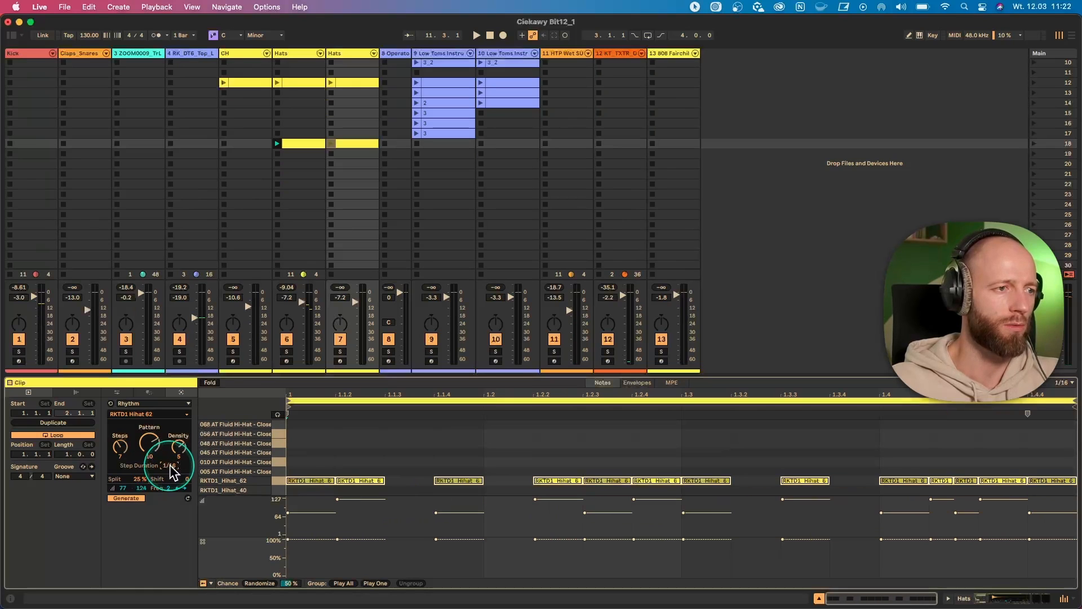
- Audition the drum rack's hi-hat samples and review the available sounds for the rhythm without changing the current choice
click(280, 472)
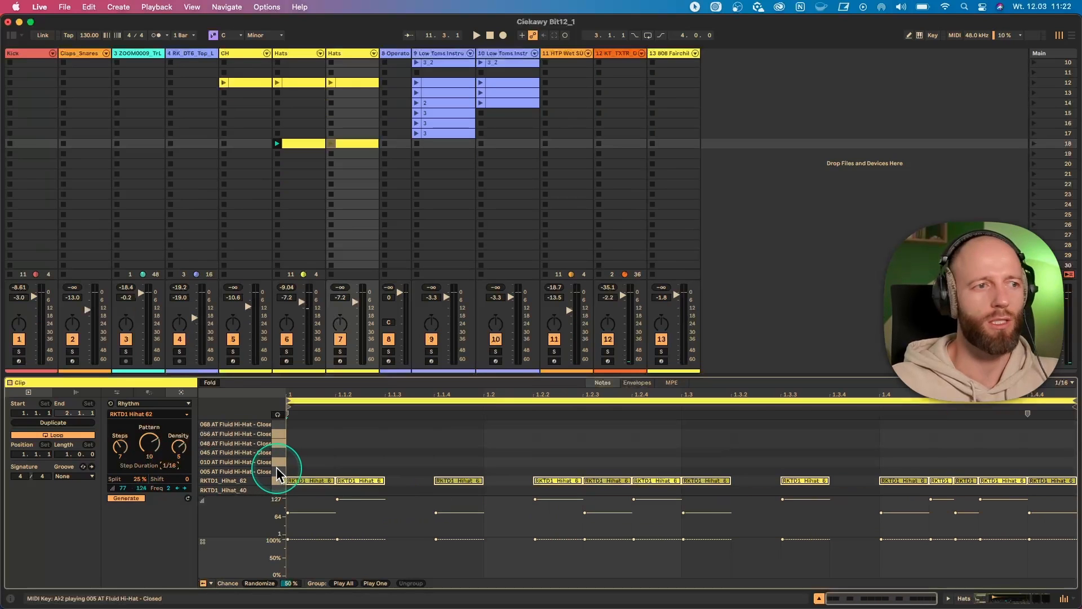
scroll(277, 470, up, 5)
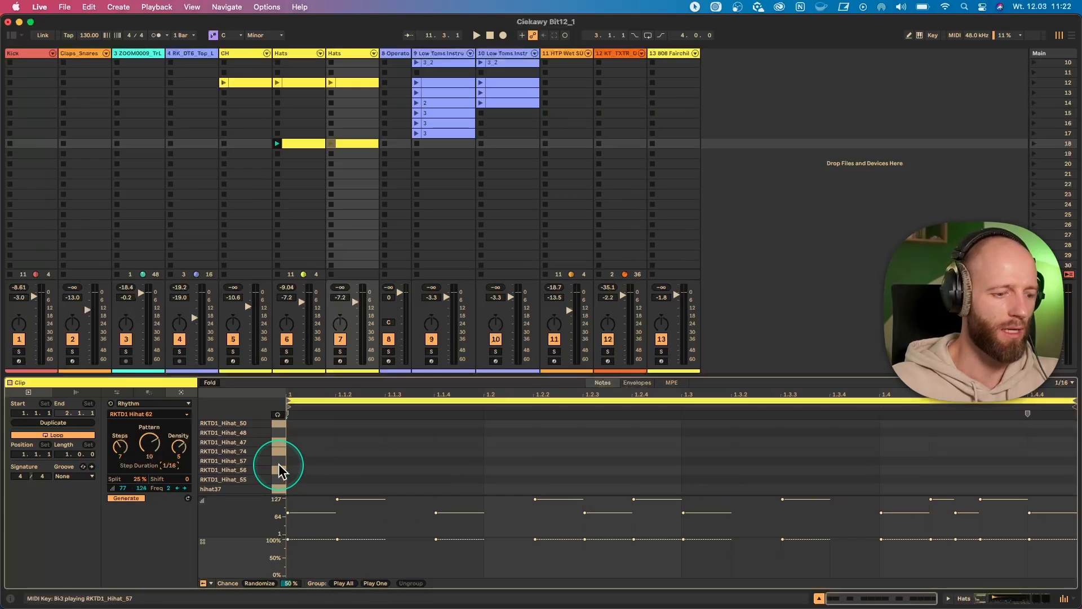
click(152, 414)
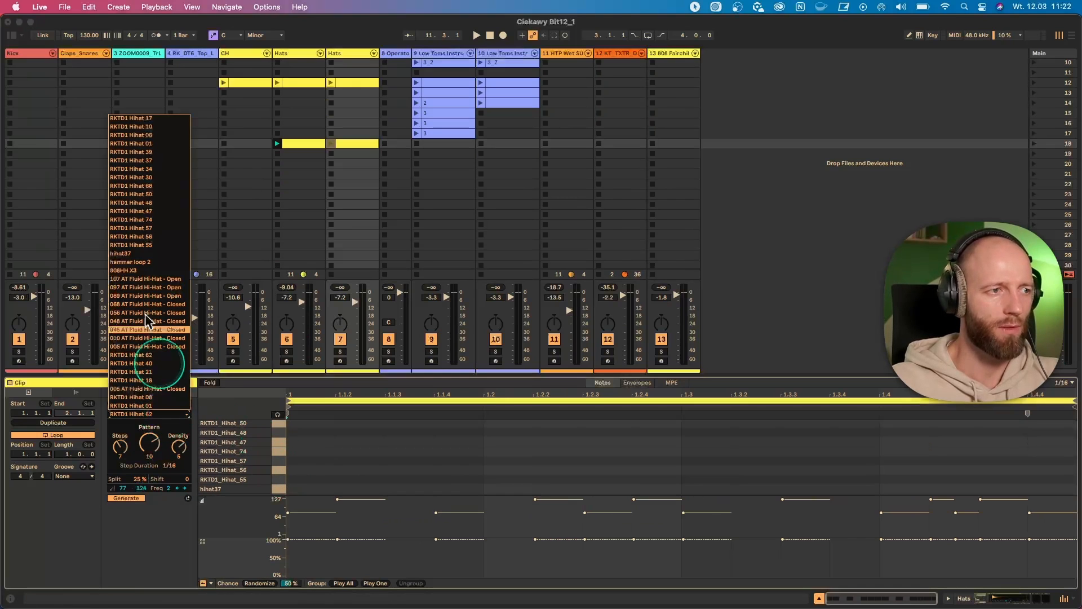
click(172, 411)
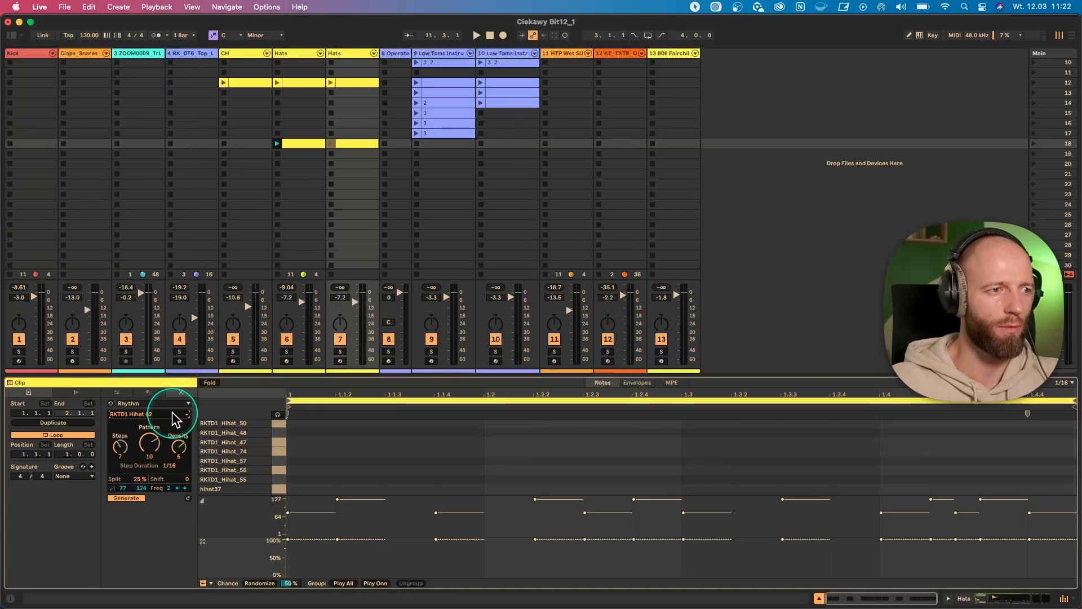
scroll(276, 454, up, 3)
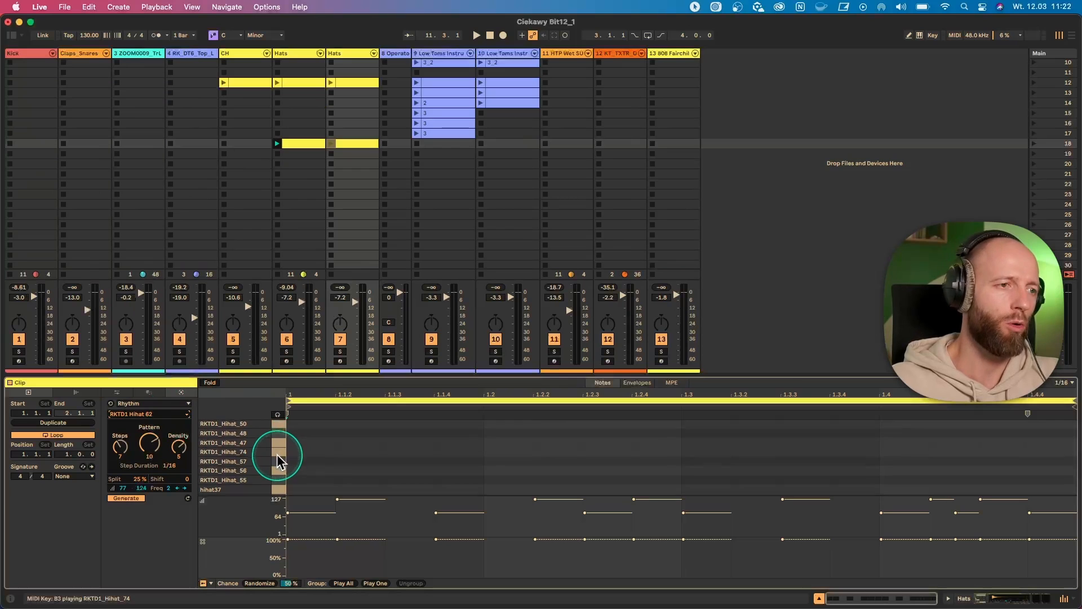
- Try RKTD1 Hihat 34, RKTD1 Hihat 39 and RKTD1 Hihat 17 as the sound of the generated rhythm
click(277, 444)
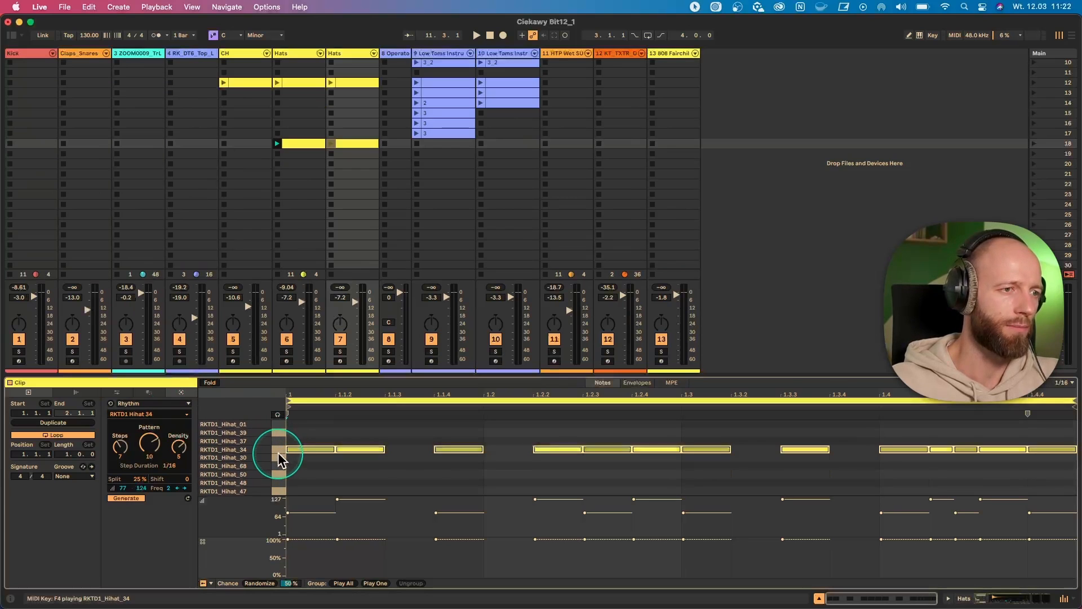
click(277, 457)
click(278, 432)
scroll(279, 442, up, 3)
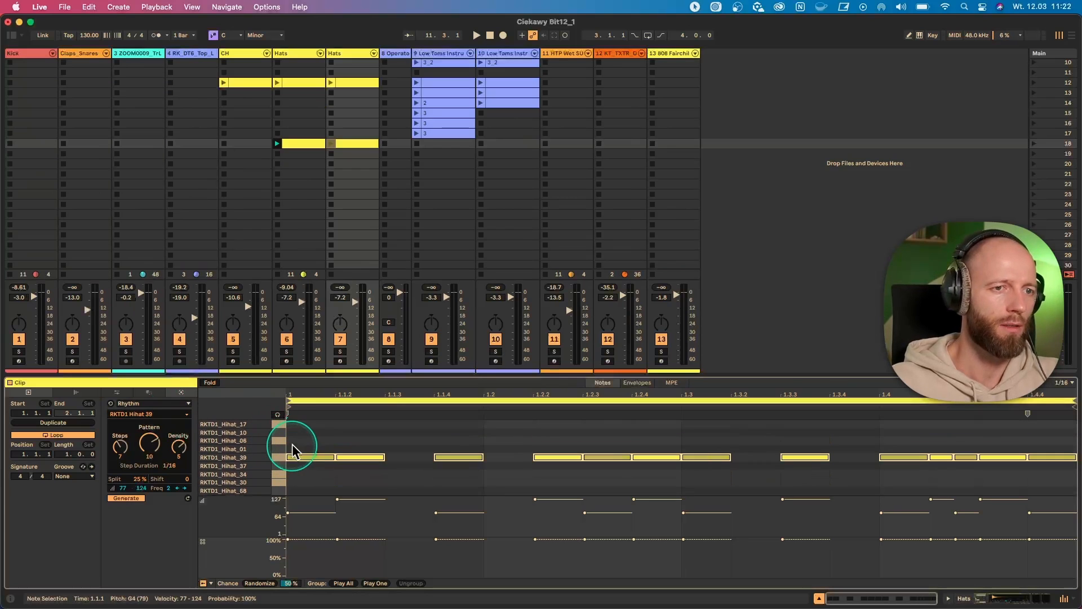
click(277, 432)
click(278, 421)
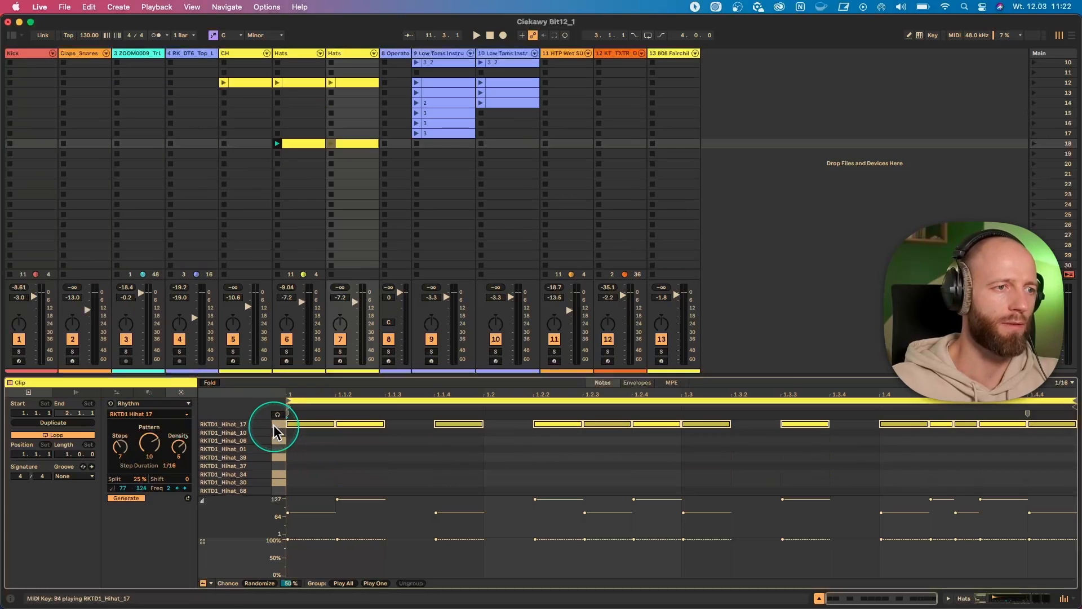
- During playback, switch the new clip's rhythm to 048 AT Fluid Hi-Hat - Closed and lower the second Hats track's volume to -12.3 dB
key(space)
click(331, 143)
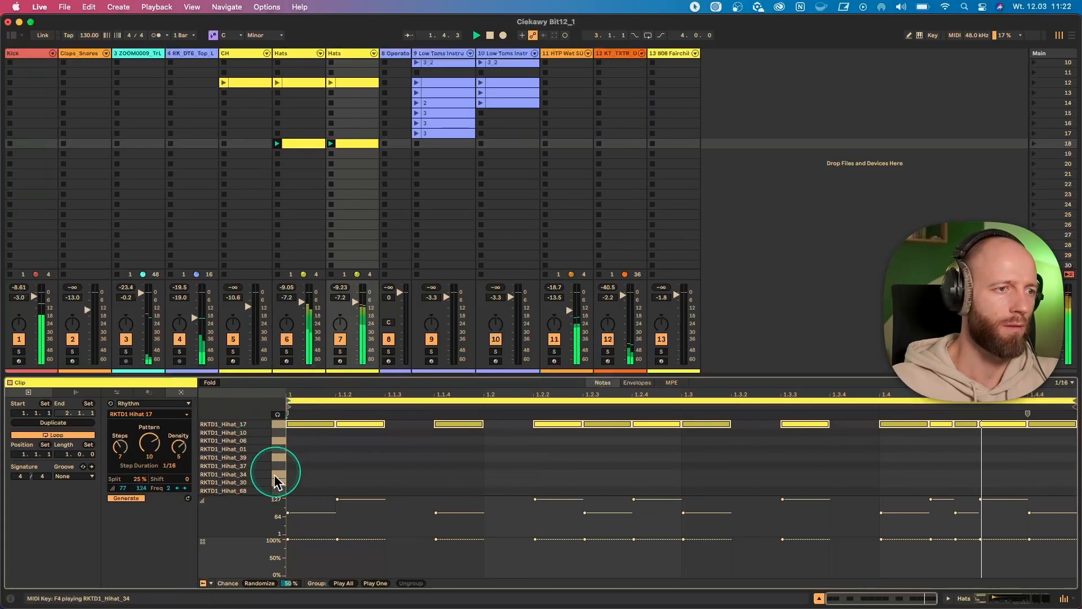
scroll(274, 474, down, 6)
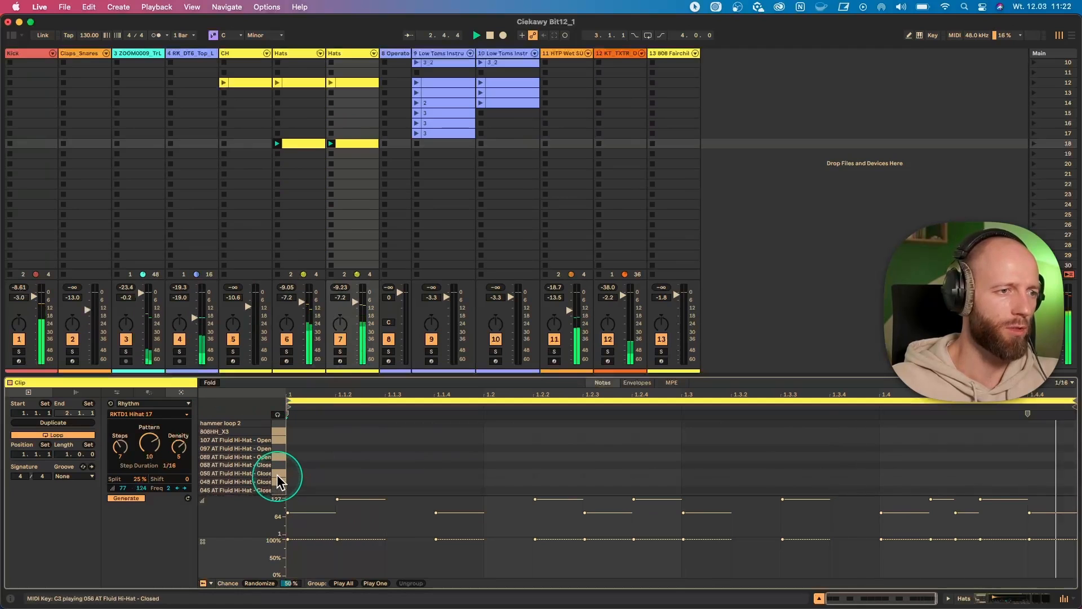
click(277, 479)
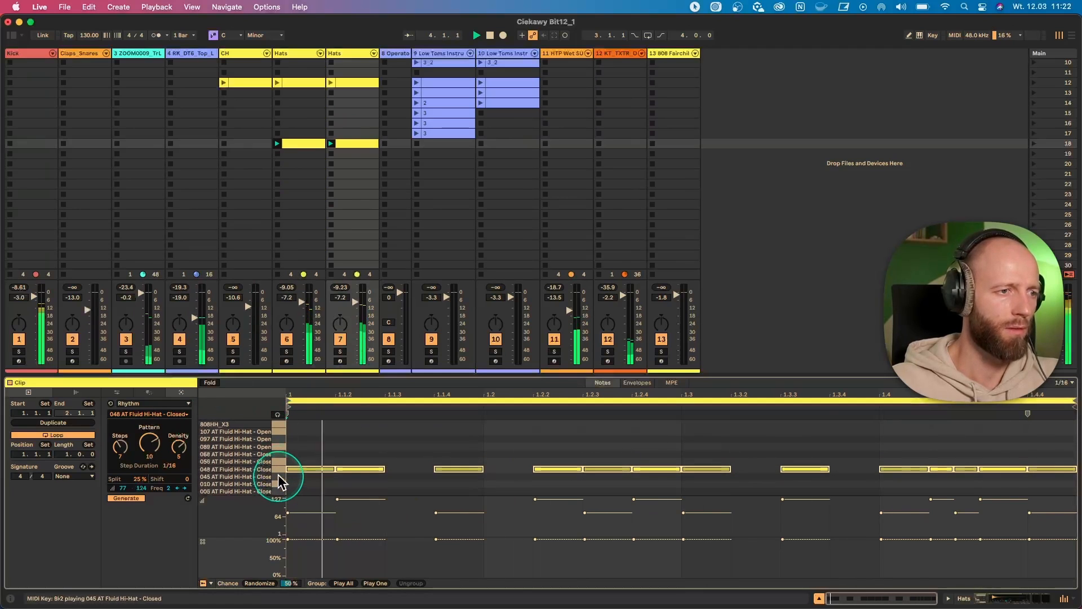
scroll(277, 475, down, 2)
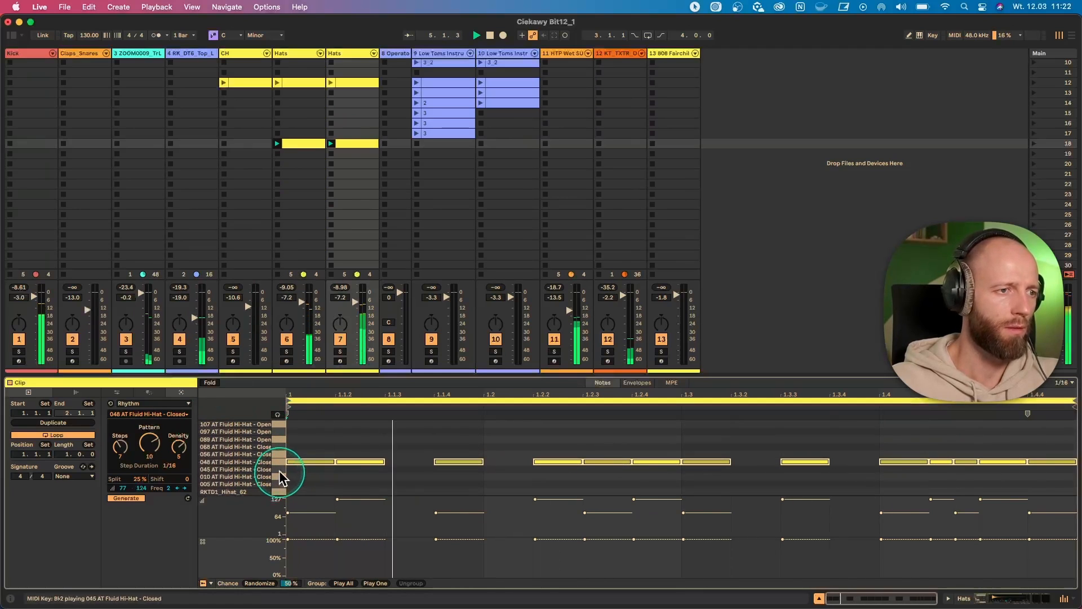
drag(355, 304, 355, 313)
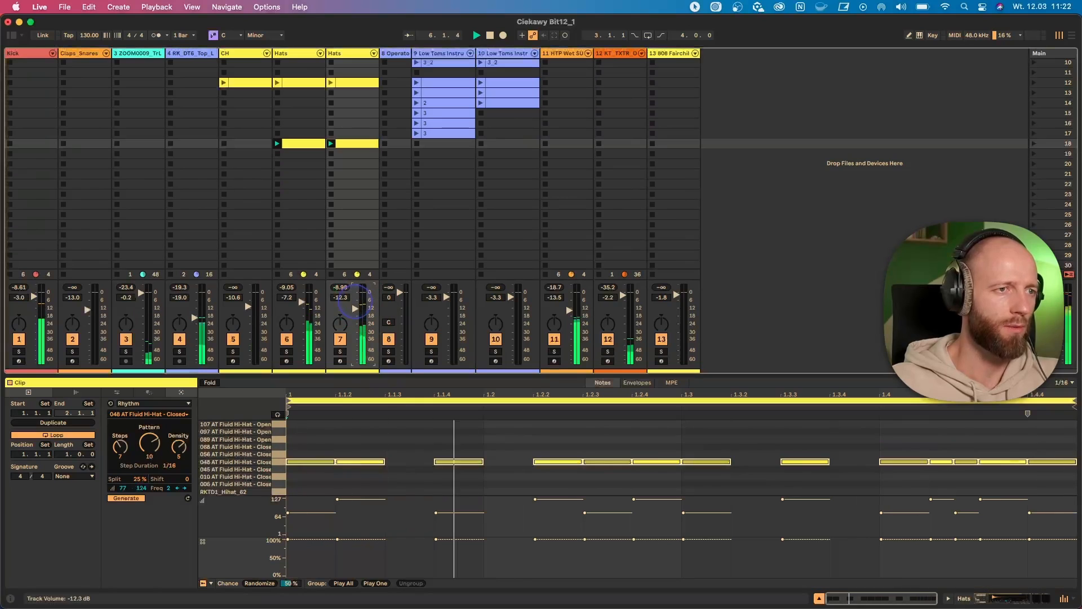
- Set the rhythm's steps to 8, pattern to 21, density to 4 and split to 0 % during playback
drag(136, 458, 135, 451)
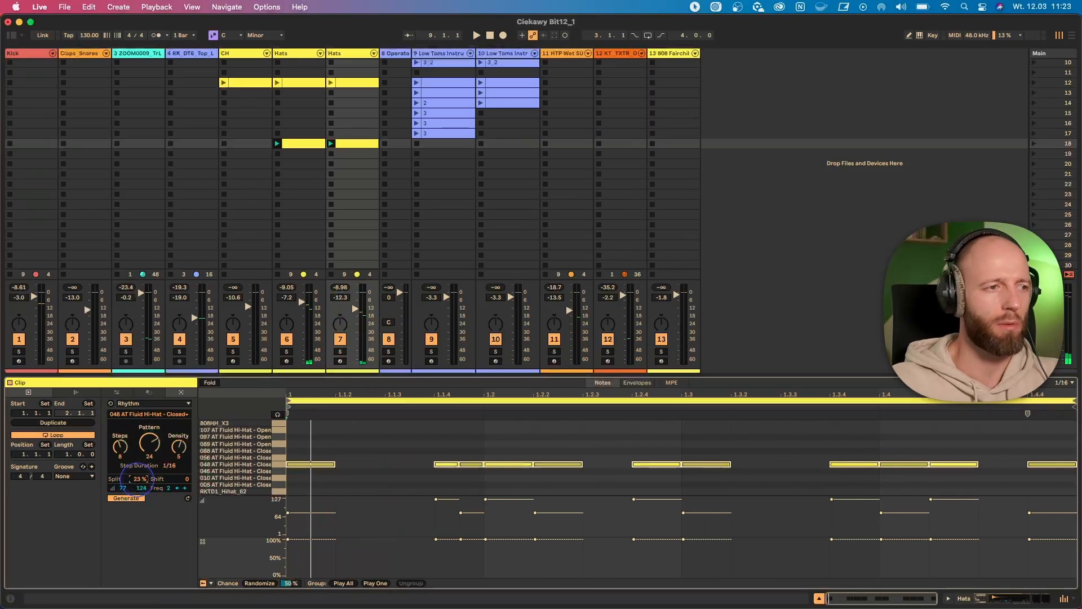
drag(149, 445, 136, 487)
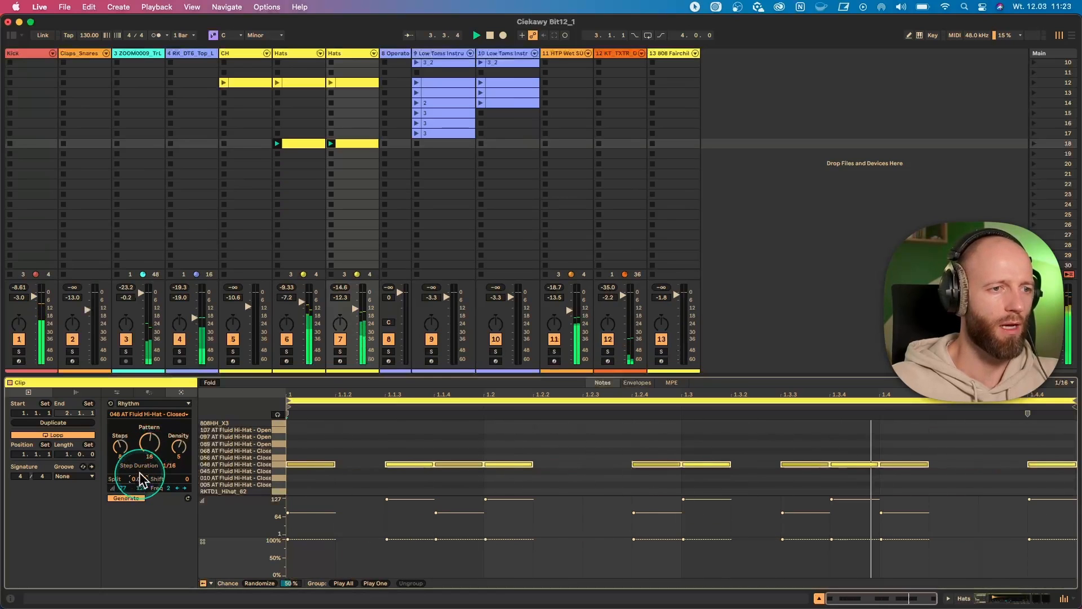
drag(160, 441, 160, 439)
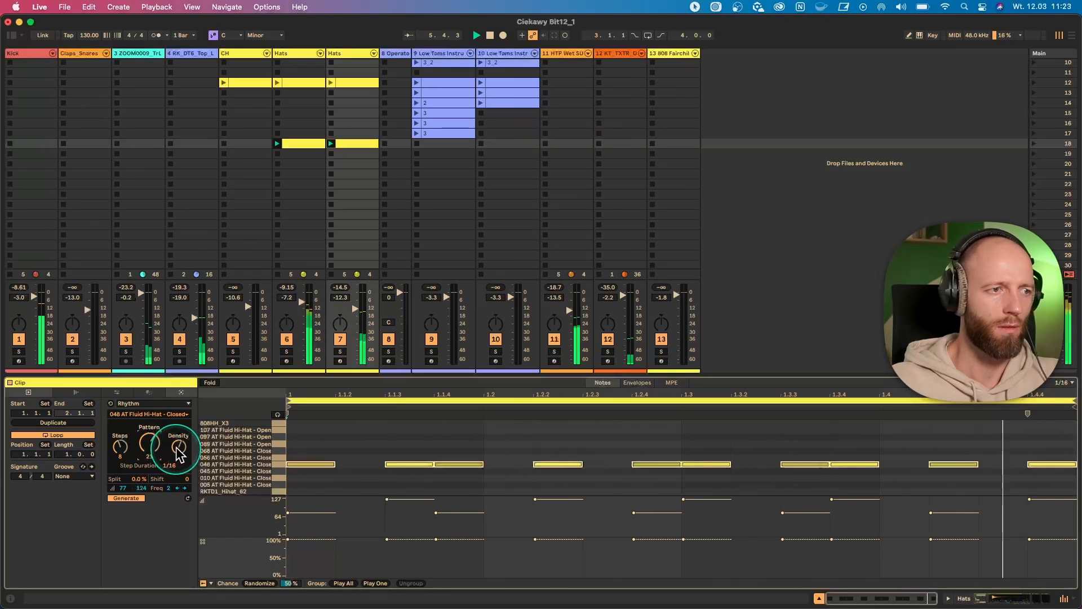
drag(178, 448, 179, 451)
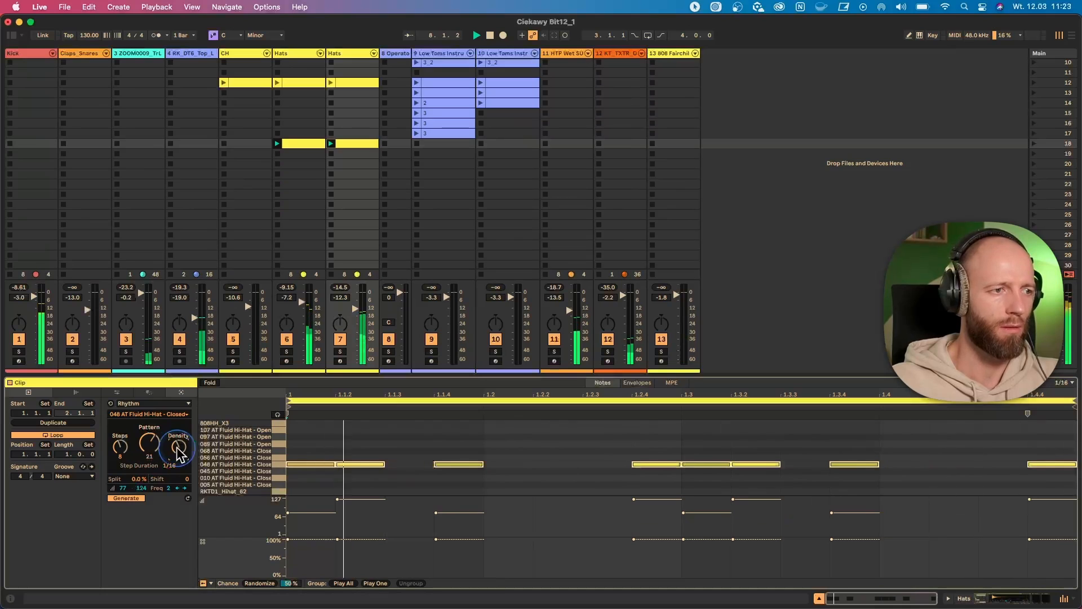
- Try an accent frequency of 6, return it to 2, audition shifted accent positions, and stop playback
drag(169, 490, 168, 488)
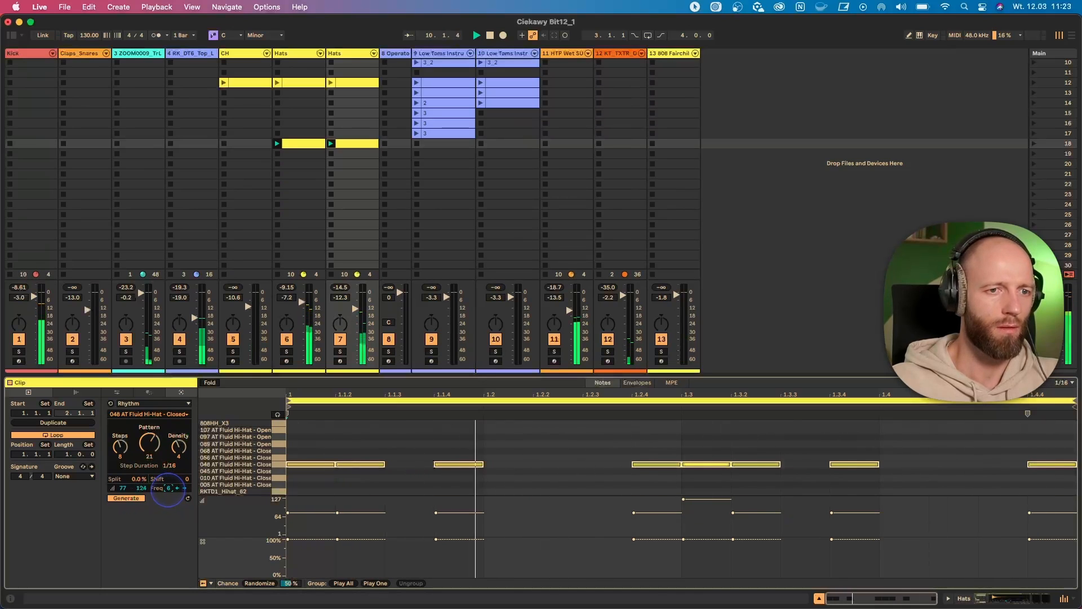
drag(167, 490, 169, 492)
click(183, 489)
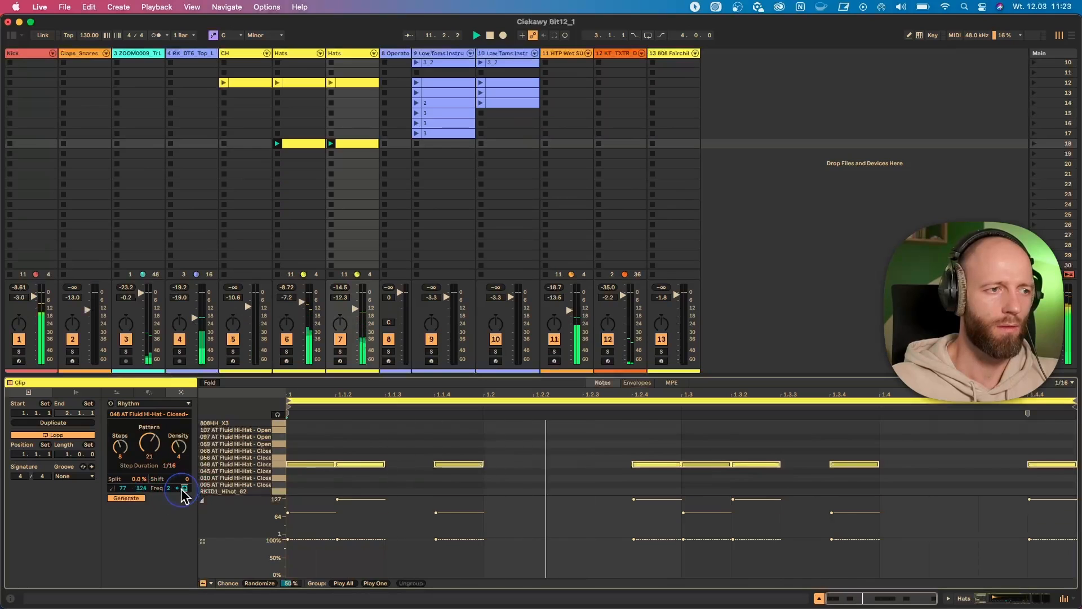
click(184, 489)
click(184, 489)
click(184, 490)
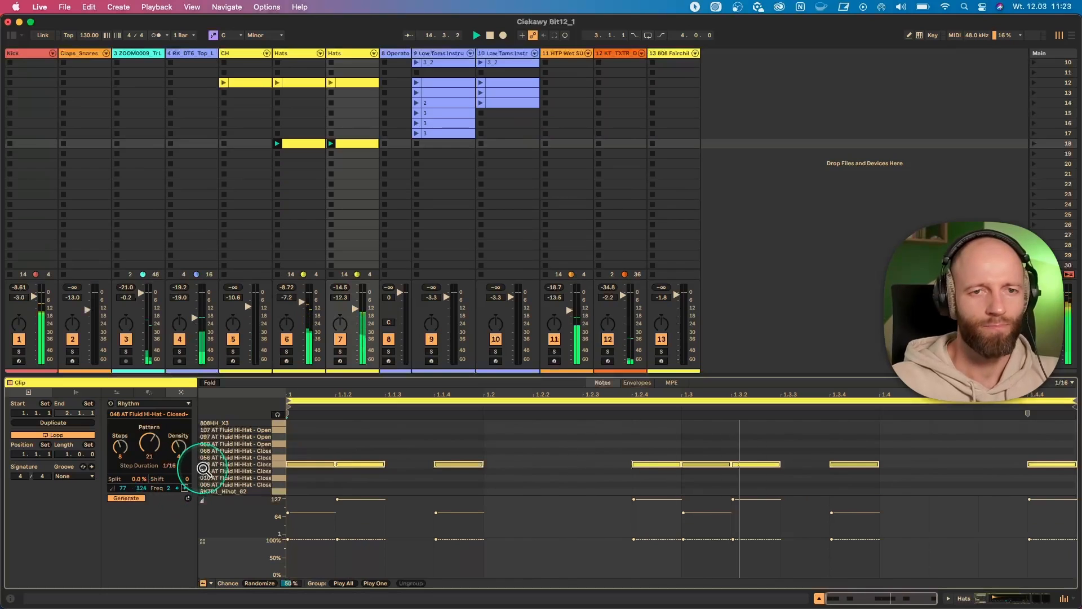
key(space)
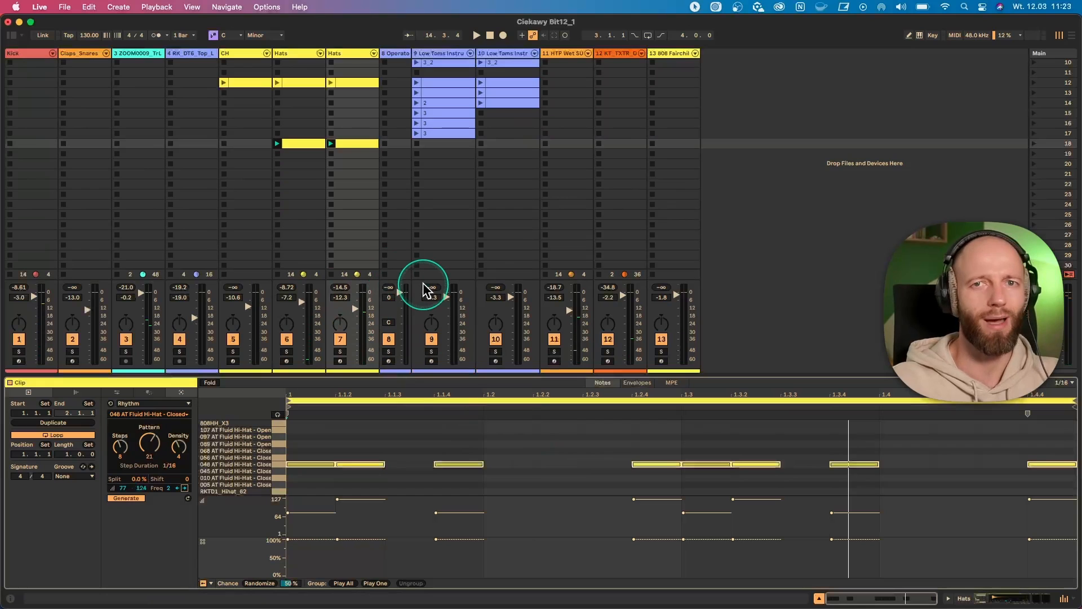
- In the first Hats clip of scene 18, add a 1/16 note at 1.2.2 and place it on RKTD1_Hihat_40
click(323, 145)
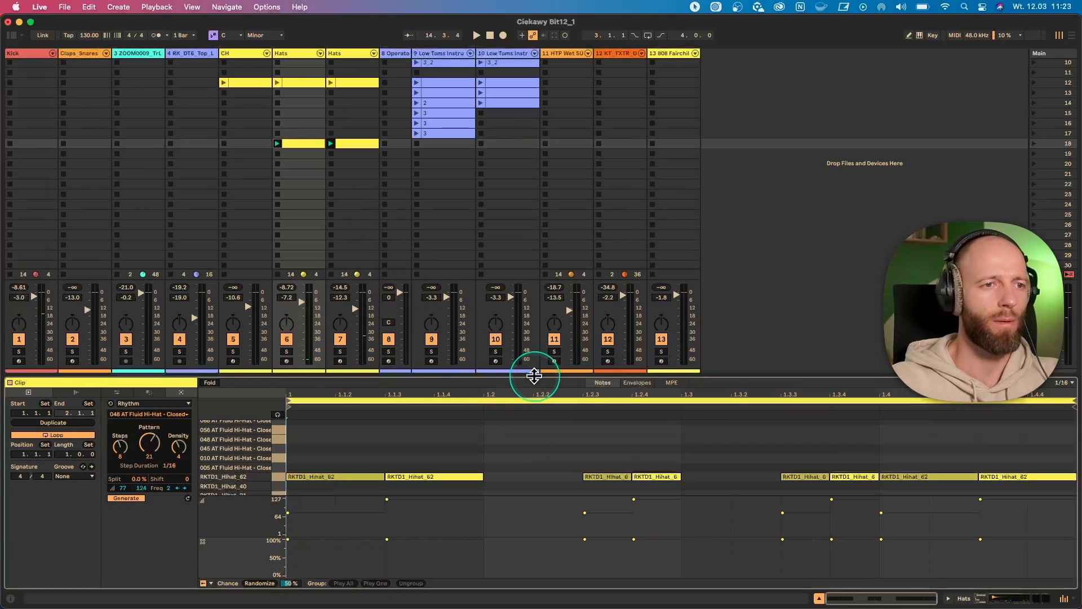
drag(531, 374, 561, 304)
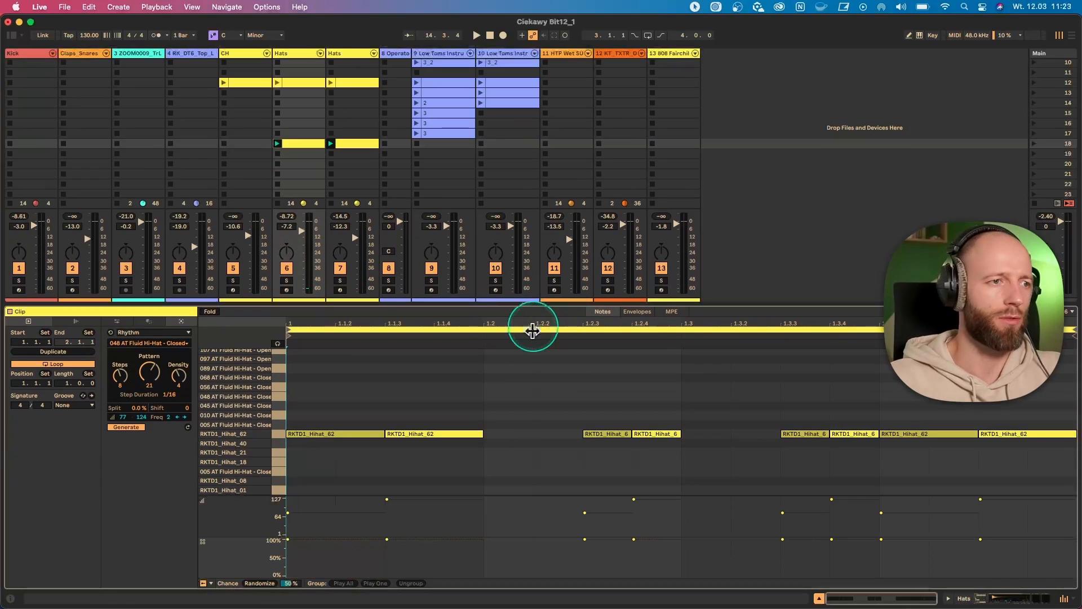
double_click(547, 387)
click(277, 145)
click(551, 387)
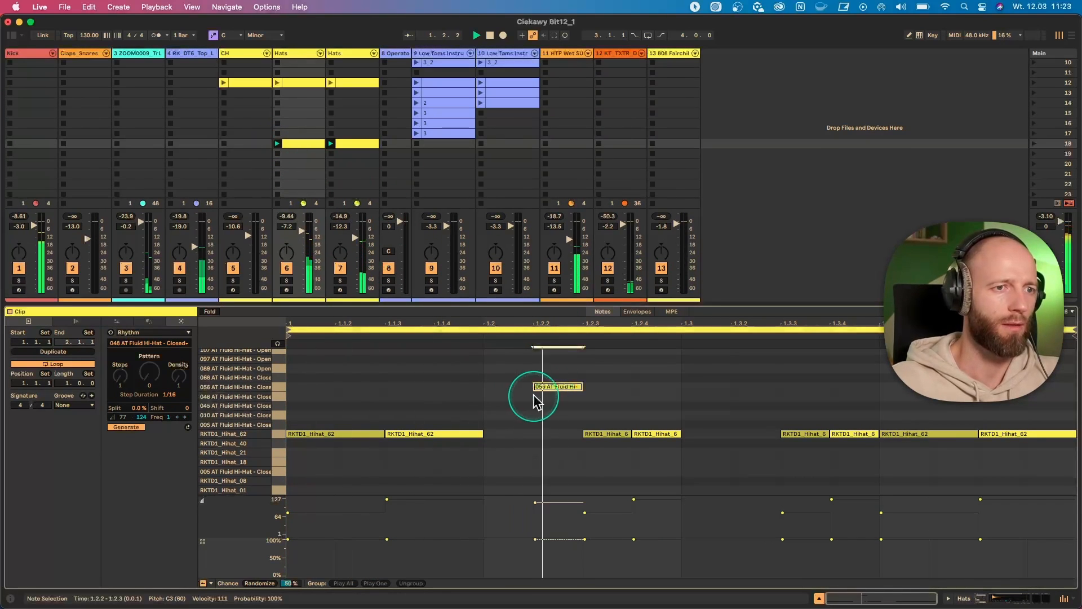
drag(557, 388, 555, 442)
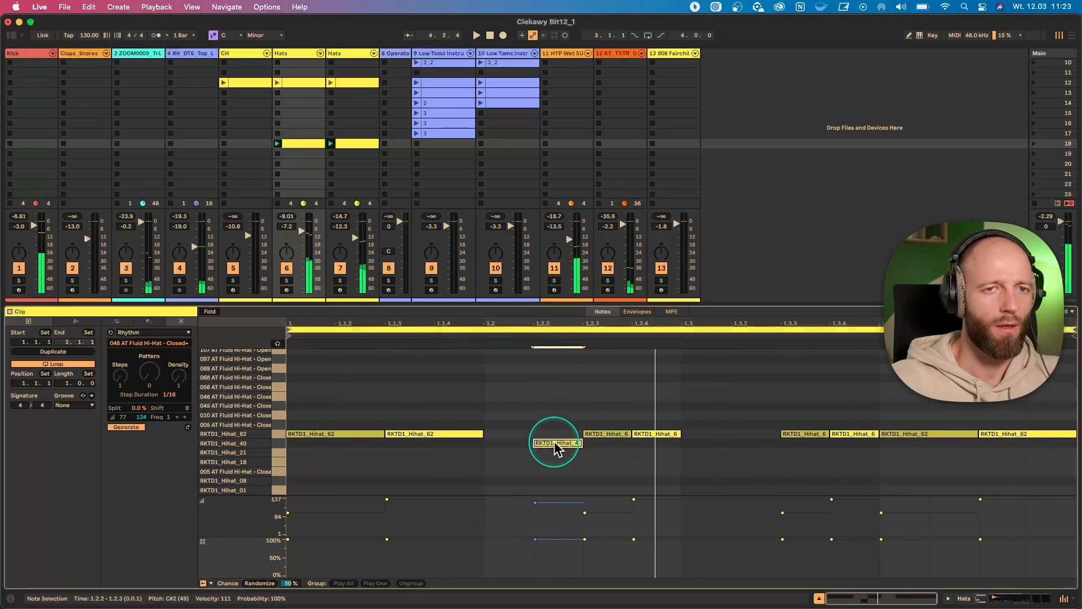
- Add two more notes at 1.2.2, on 056 AT Fluid Hi-Hat - Closed and 808HH_X3
double_click(550, 387)
scroll(555, 388, up, 2)
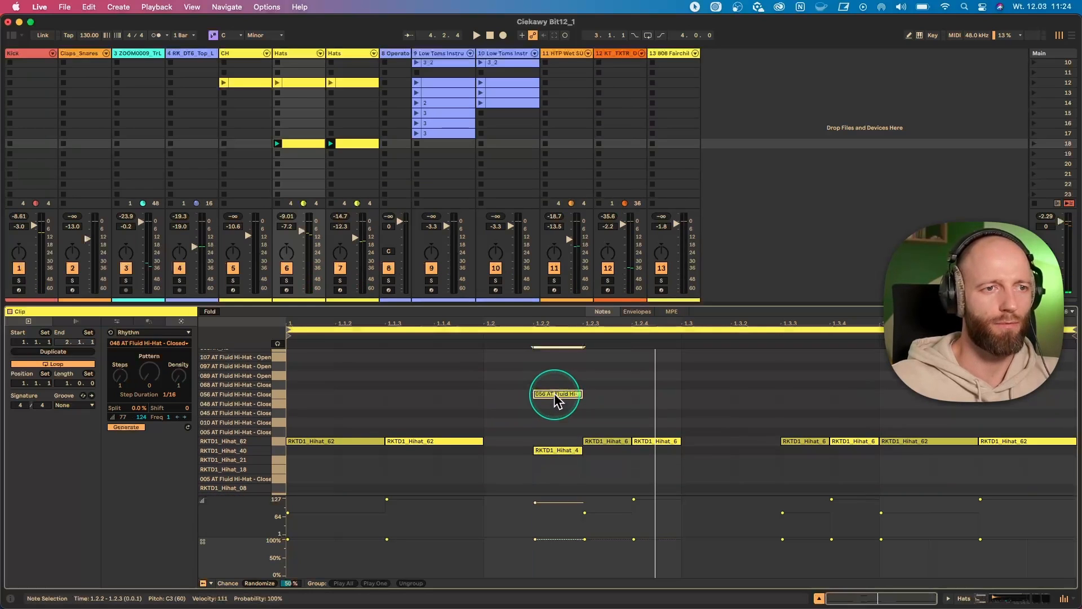
double_click(555, 366)
drag(554, 366, 556, 375)
scroll(555, 405, down, 2)
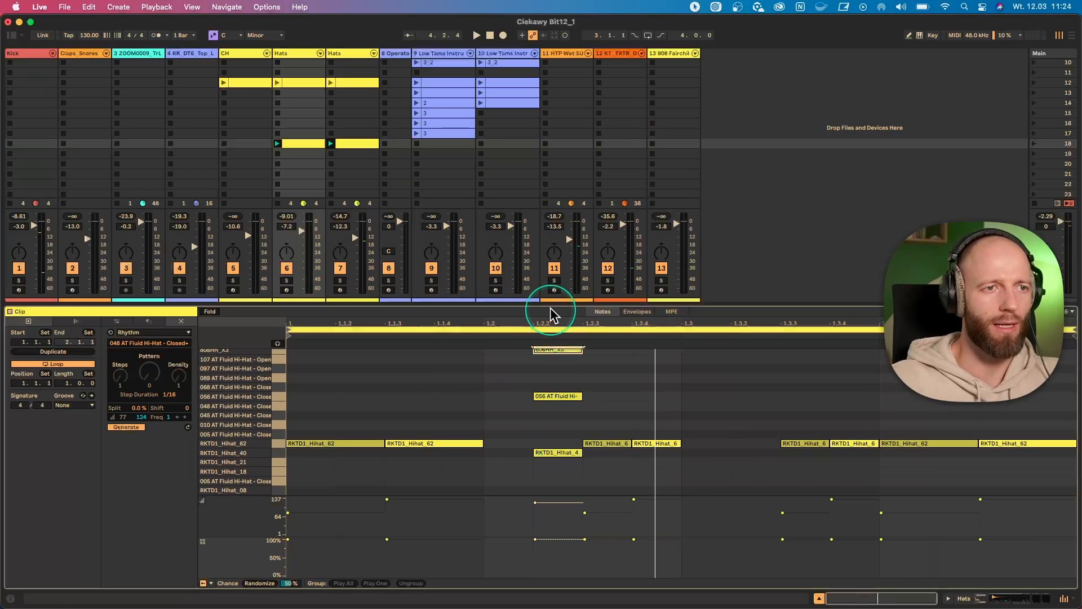
- Select the three stacked notes at 1.2.2 and group them as Play One
drag(551, 305, 548, 246)
click(542, 388)
drag(554, 463, 553, 331)
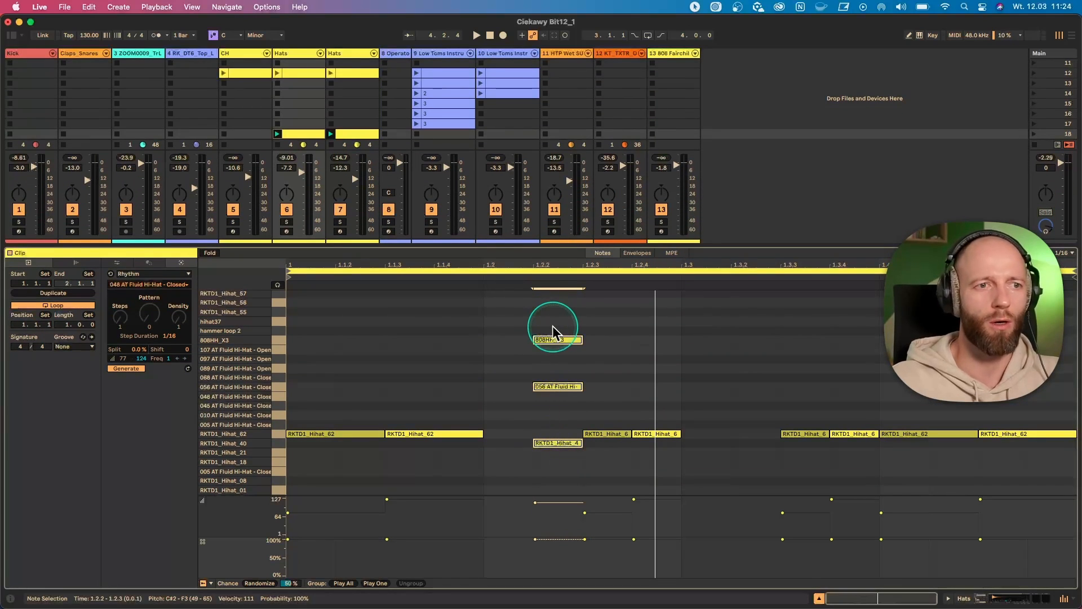
drag(545, 470, 548, 330)
right_click(554, 345)
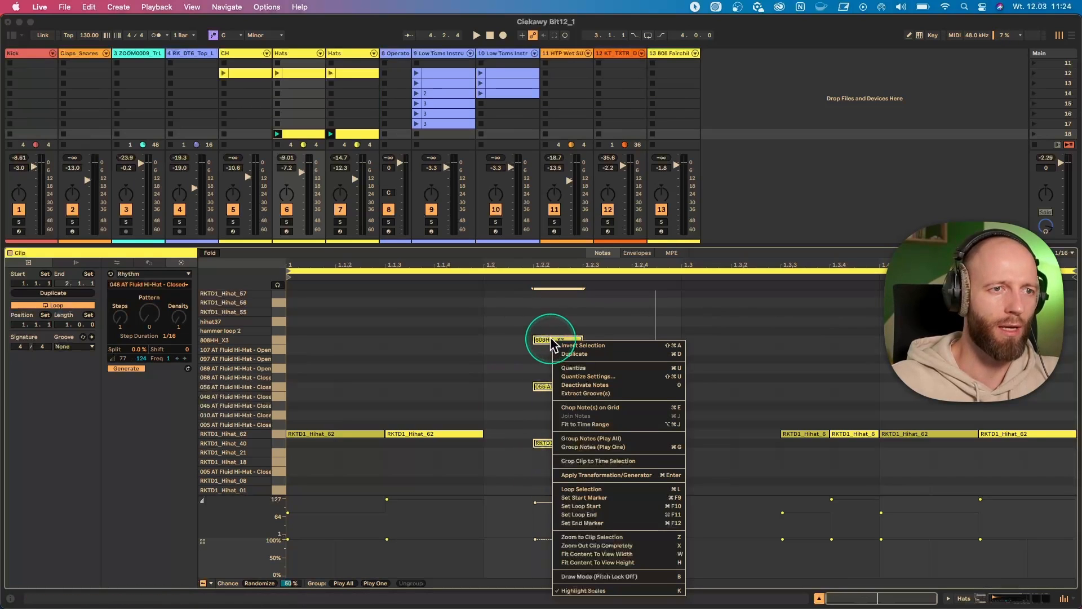
click(624, 447)
- Set the note group's probability to 83 % and play the set to hear the alternating hits
click(537, 503)
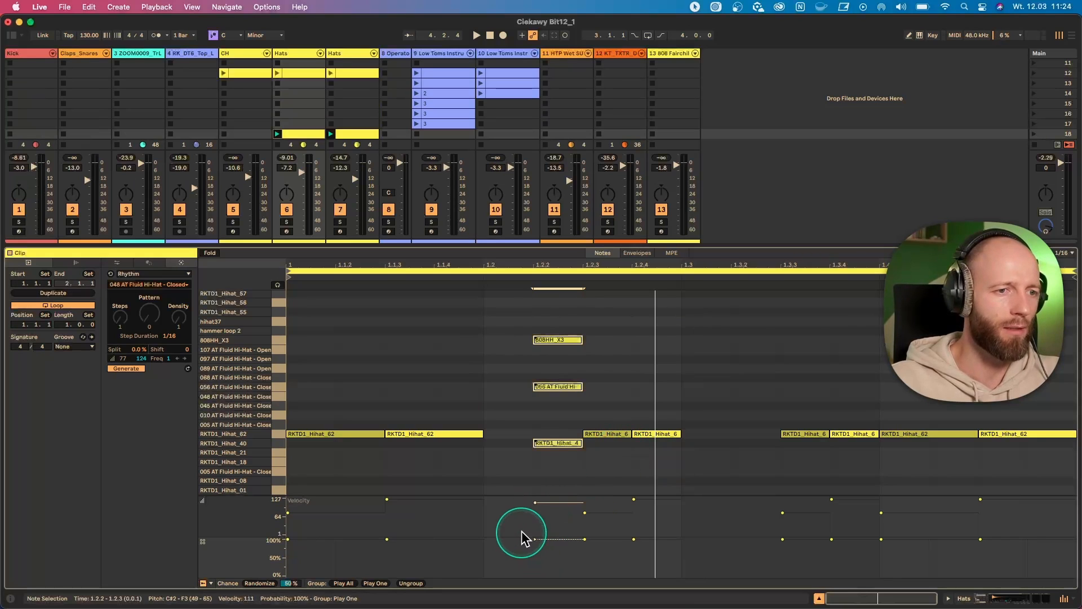
click(534, 539)
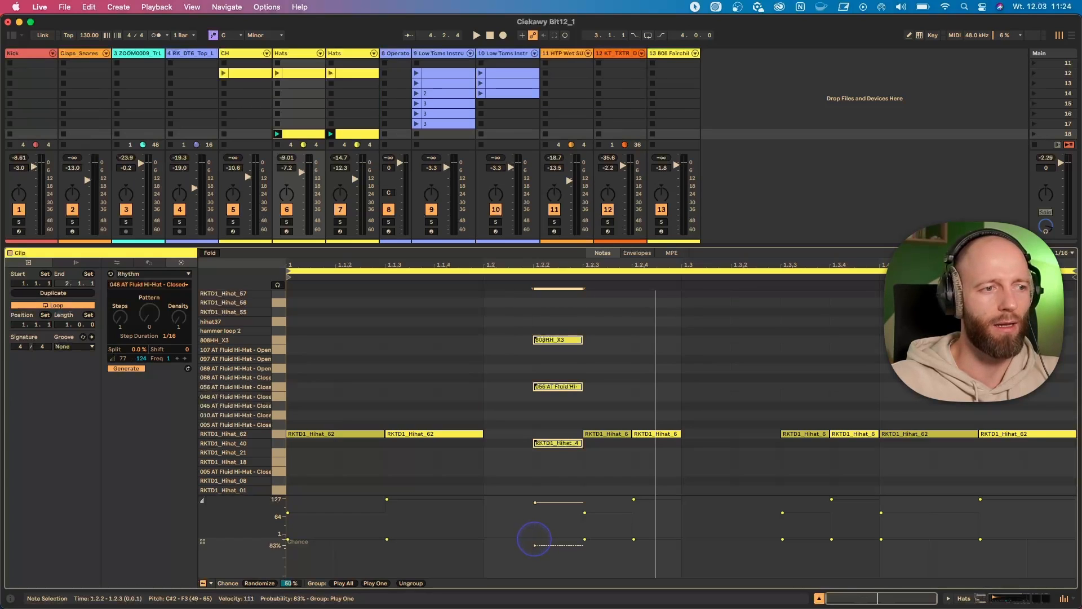
click(547, 445)
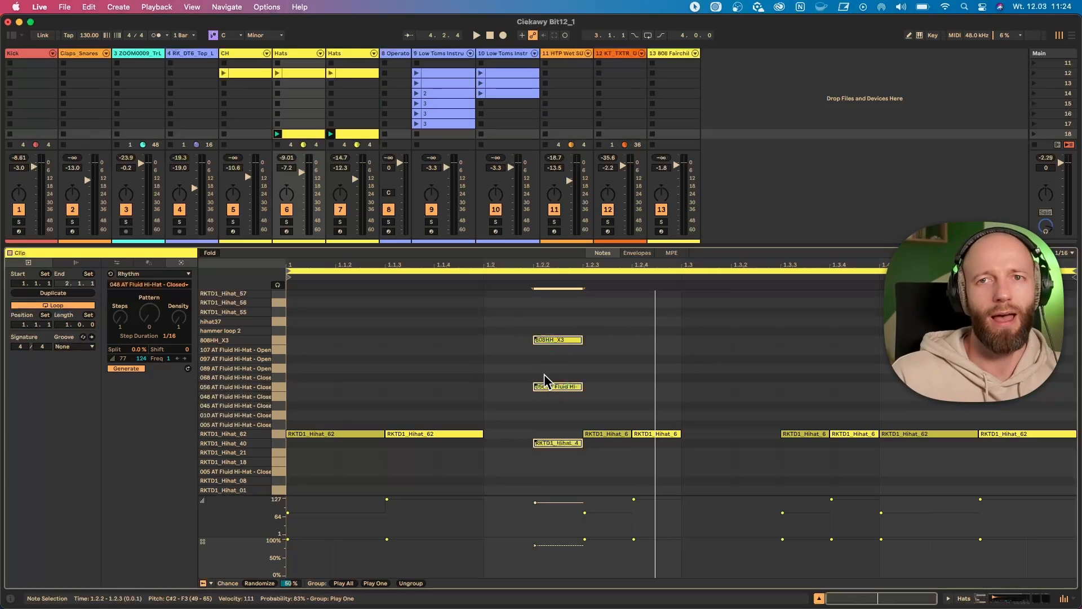
click(550, 387)
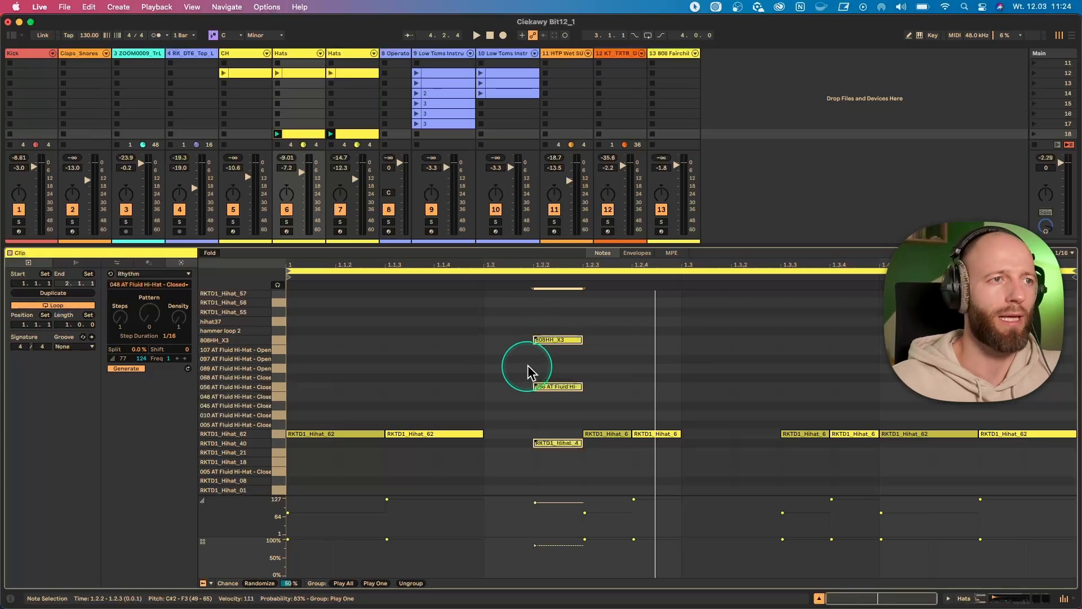
key(space)
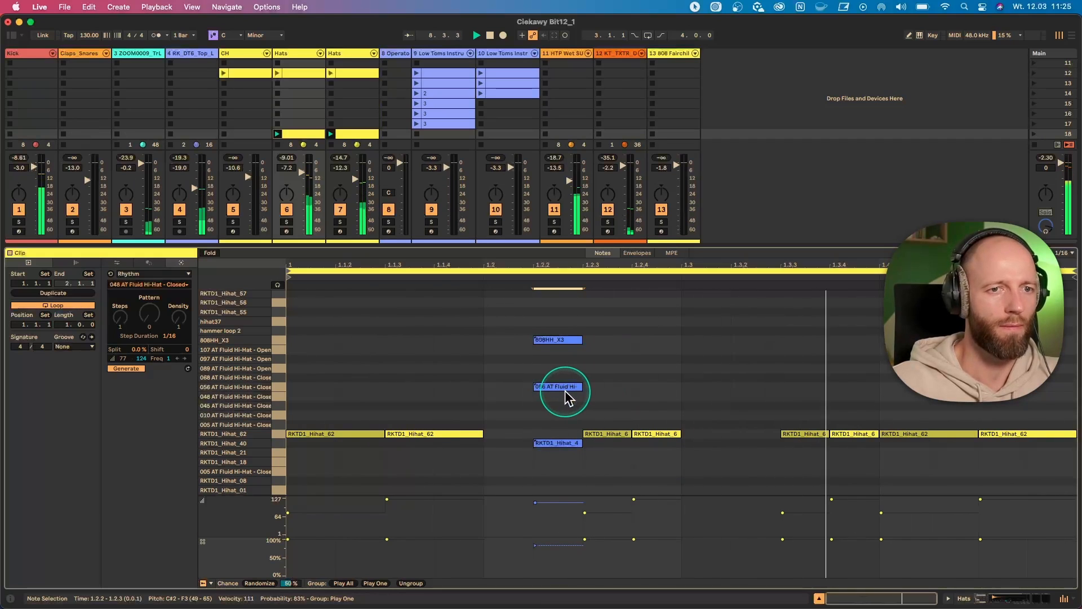
key(space)
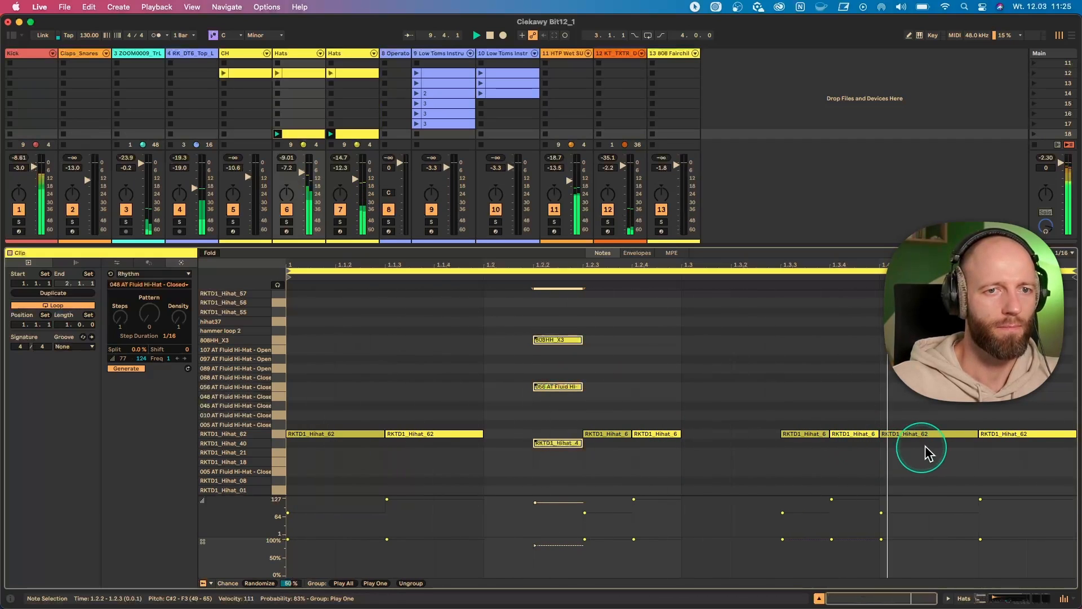
- Add a 1/8 note at 1.4.1 on 088 AT Fluid Hi-Hat - Closed and group it with the RKTD1_Hihat_62 note as Play One
double_click(903, 377)
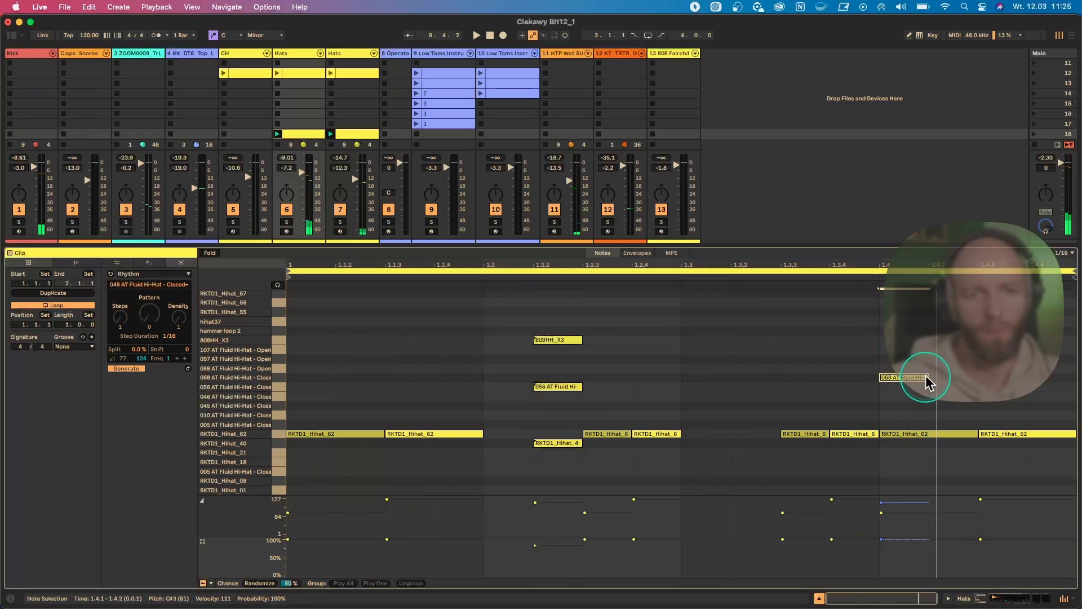
drag(927, 377, 985, 377)
drag(934, 475, 914, 369)
key(super+g)
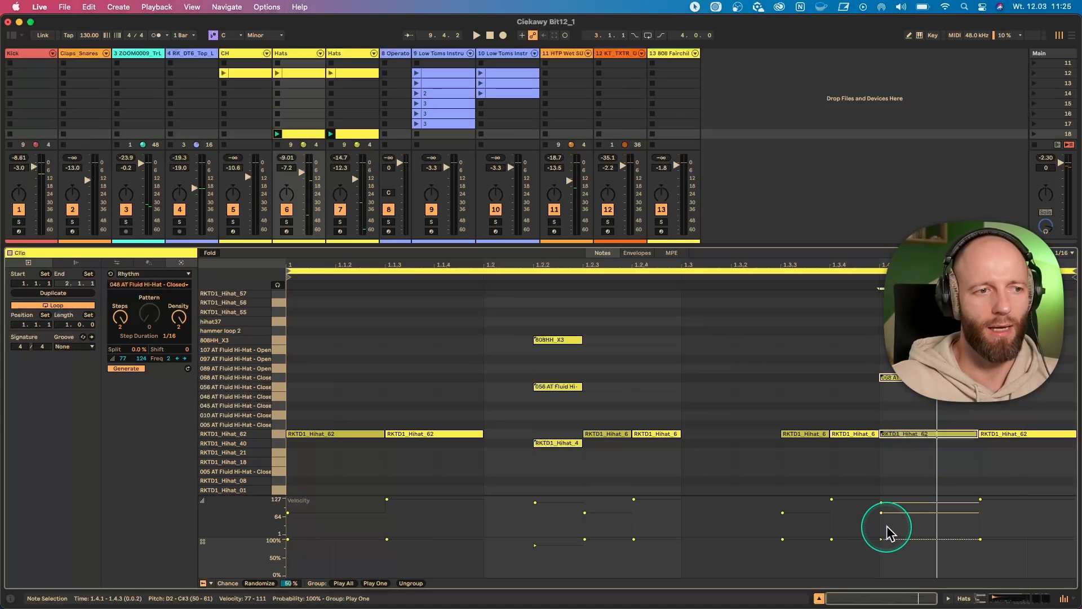
click(905, 438)
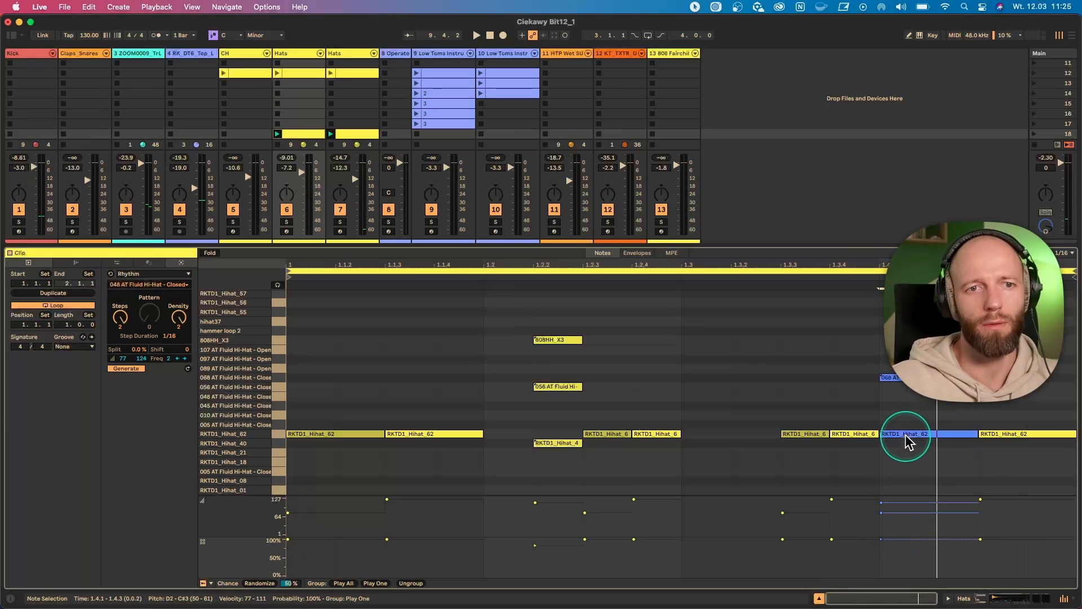
key(space)
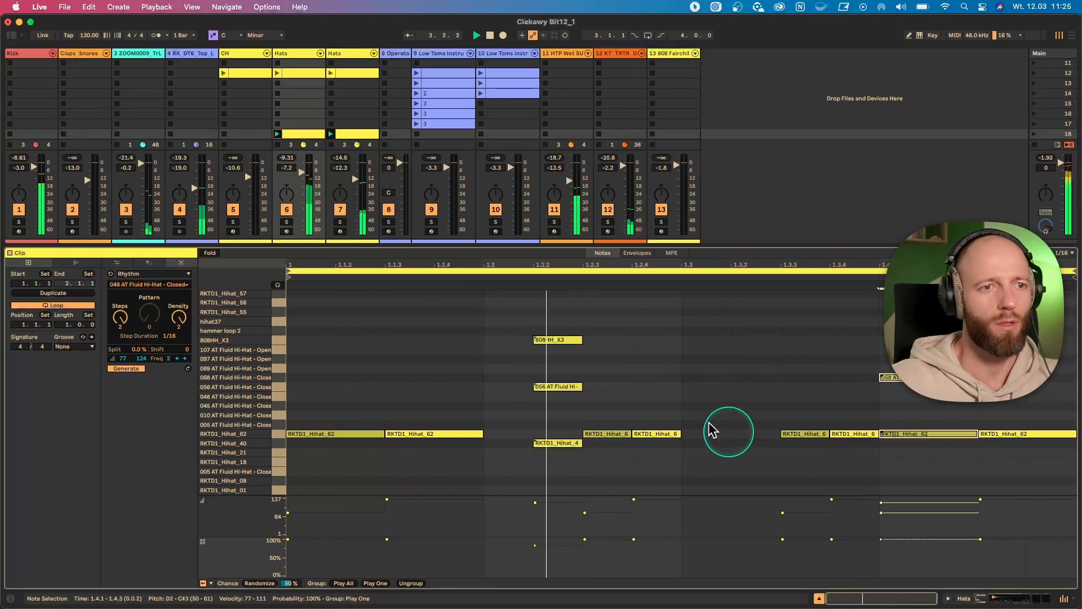
key(space)
- Create an empty MIDI clip on the CH track in scene 18 and show its note editor
drag(296, 242, 305, 316)
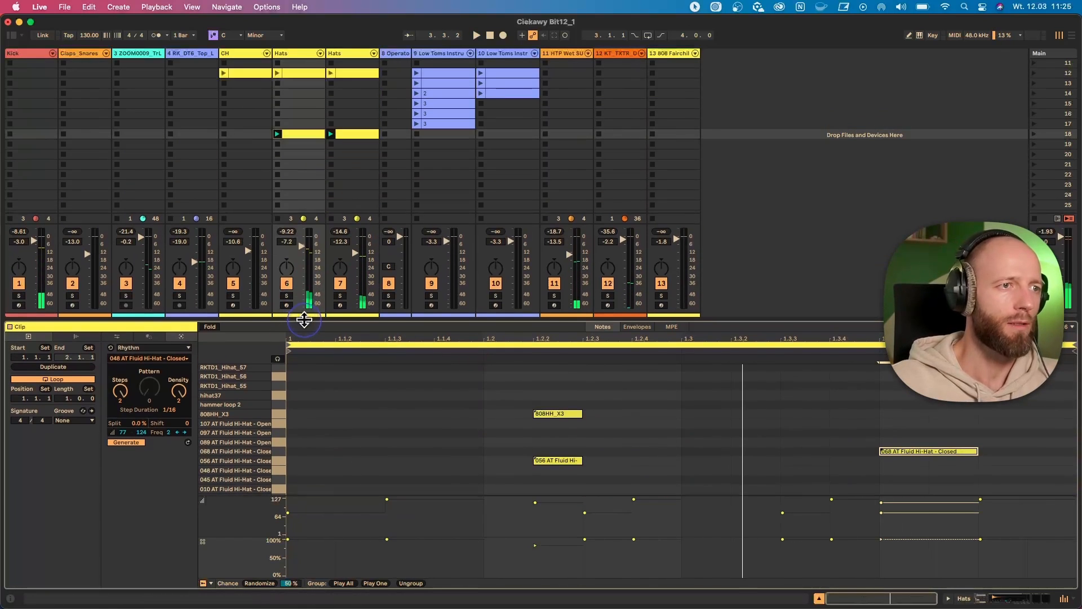
click(242, 53)
double_click(232, 133)
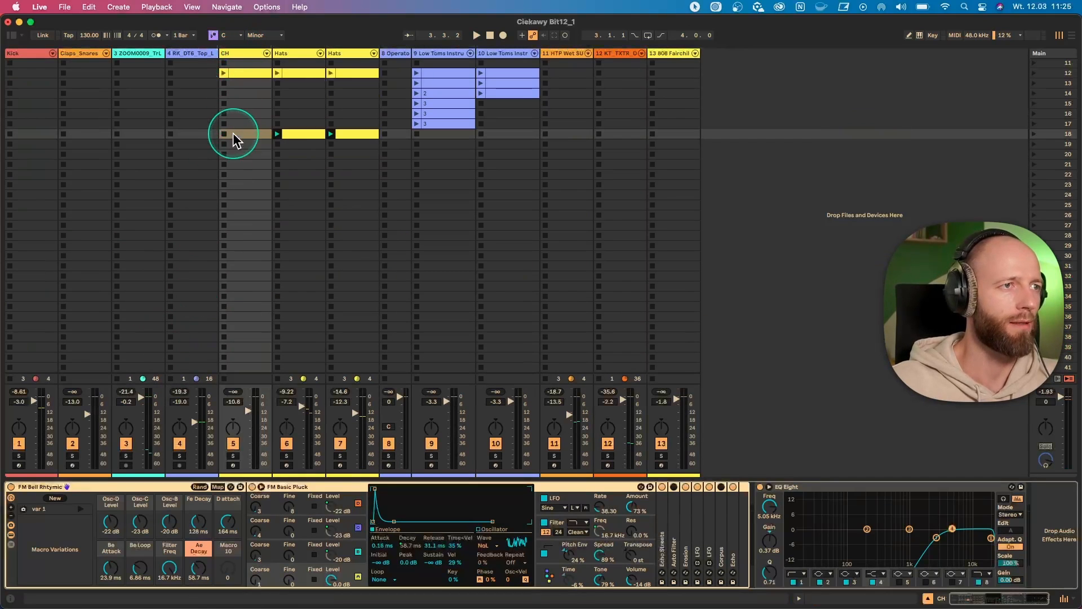
click(353, 434)
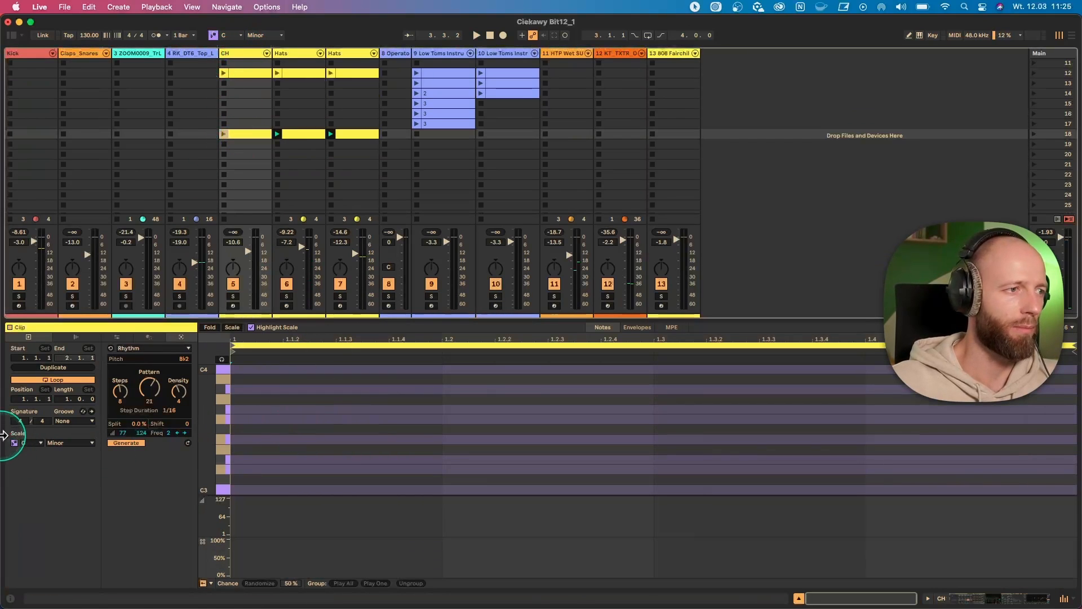
- With the clip's scale turned off, add a 1/16 note on F3 at 1.1.4 and chop it into two equal notes
click(13, 443)
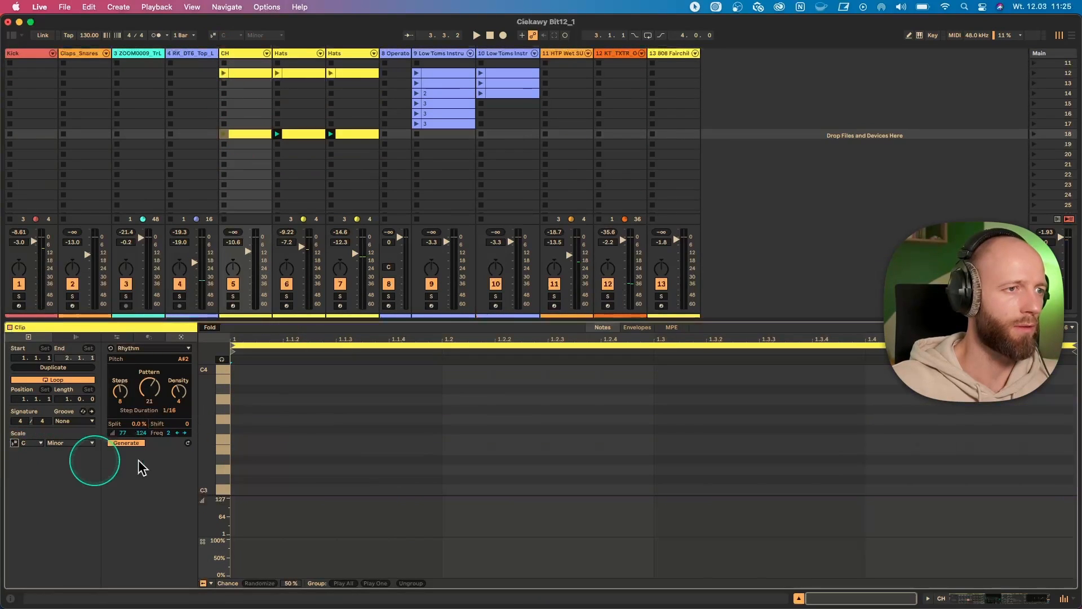
double_click(404, 440)
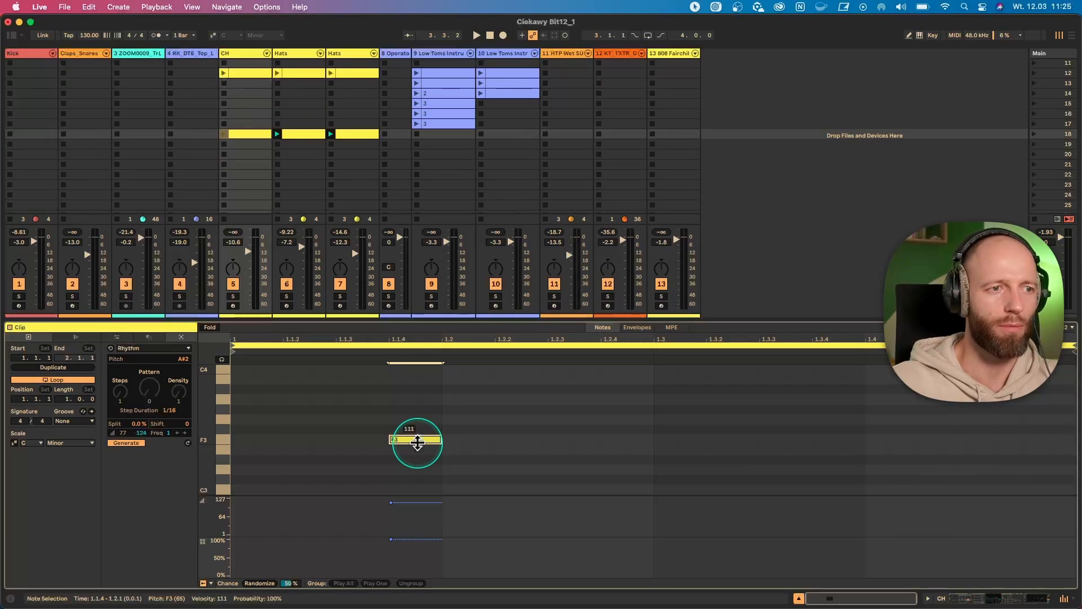
key(super+e)
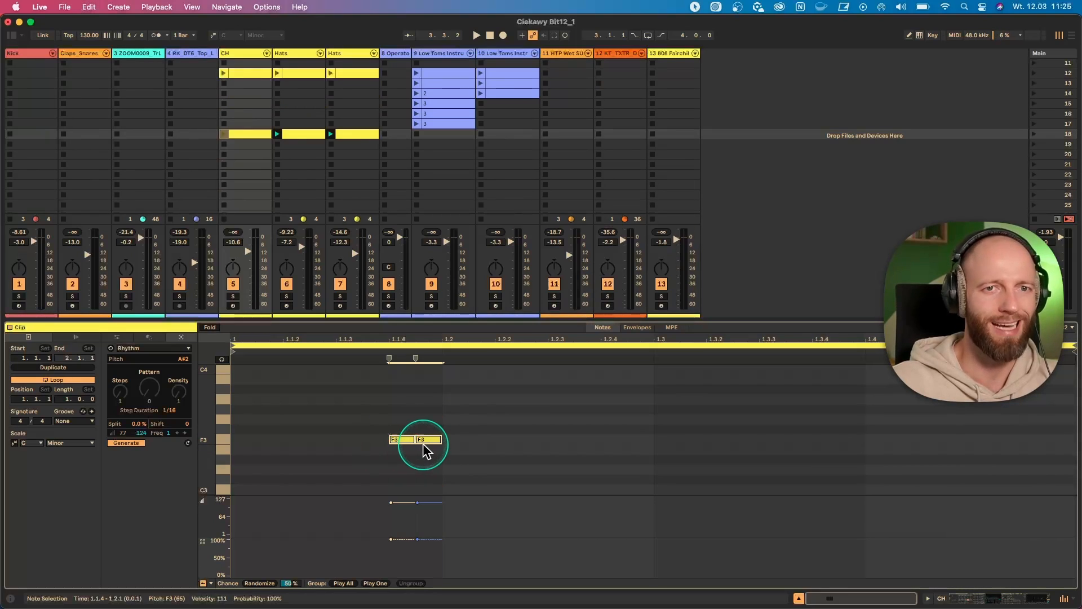
key(space)
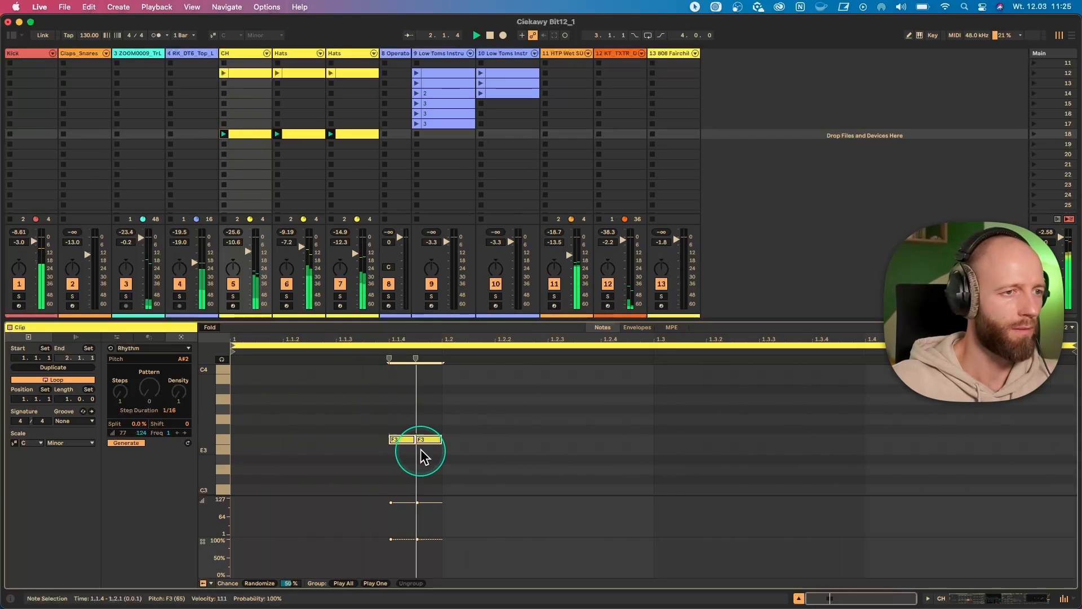
- Solo the CH track briefly during playback and raise its volume to -9.3 dB
click(233, 296)
click(233, 296)
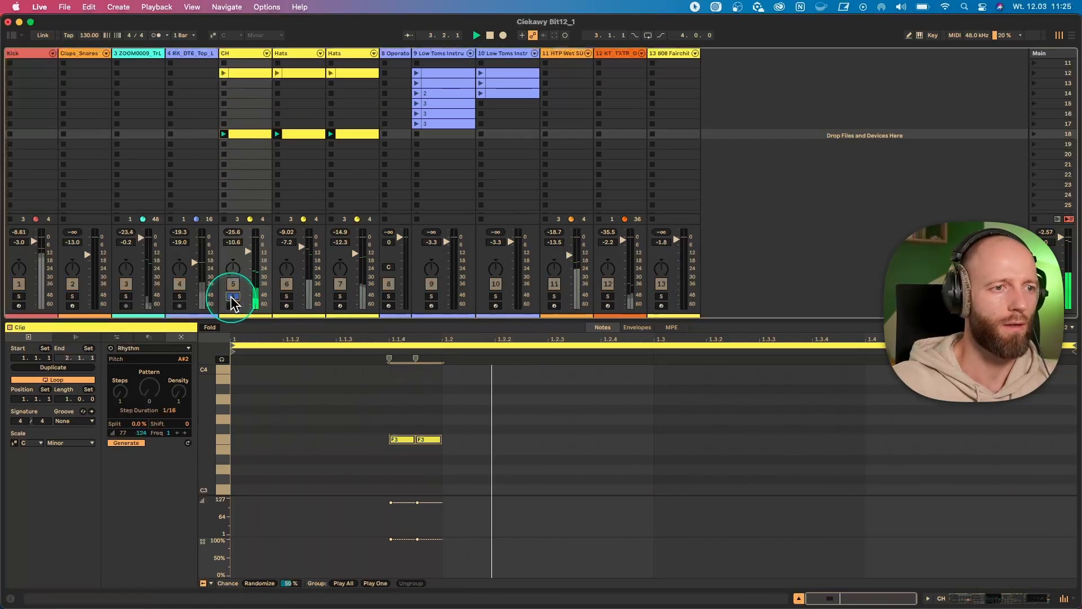
drag(247, 250, 249, 253)
key(space)
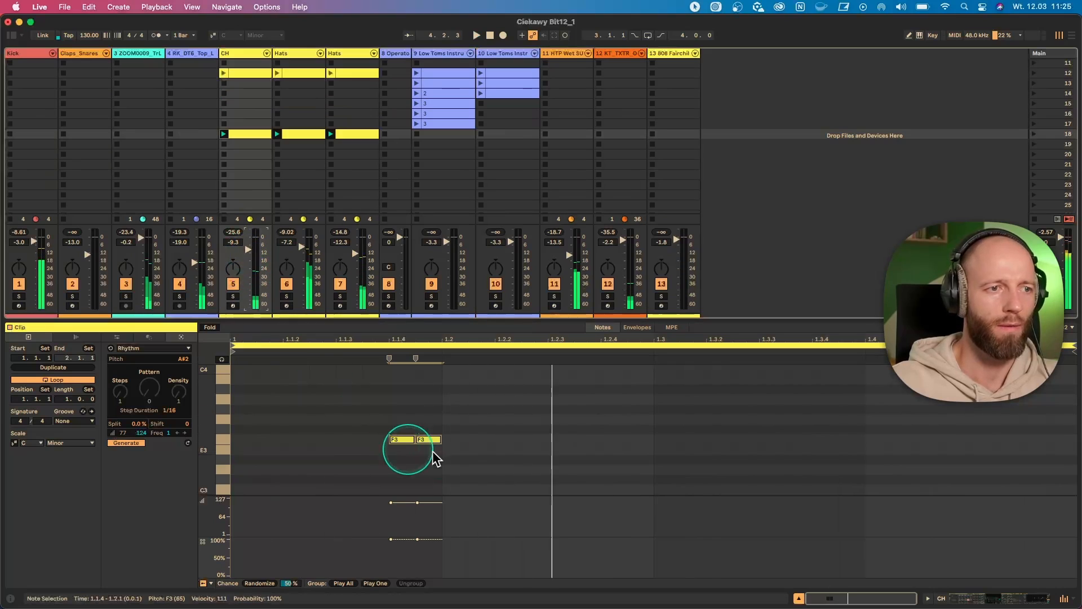
- Undo the CH volume change, the chopped F3 note and the clip's scale change
click(454, 459)
key(super+z)
key(super+z)
key(super+z)
key(super+z)
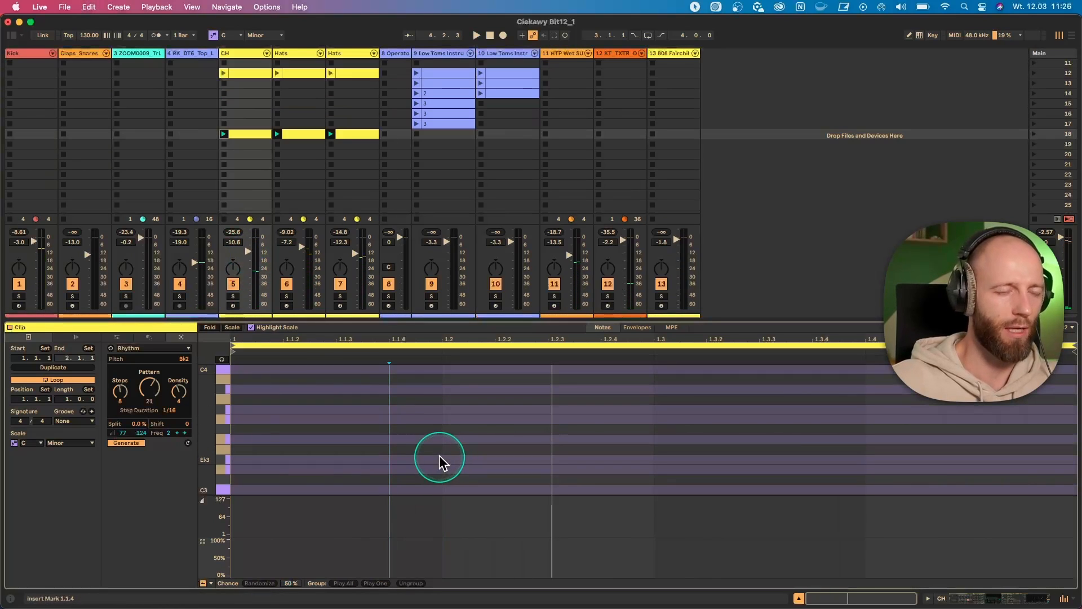
- Turn off the CH clip's scale and add a 1/16 note on F3 at 1.1.4
click(16, 442)
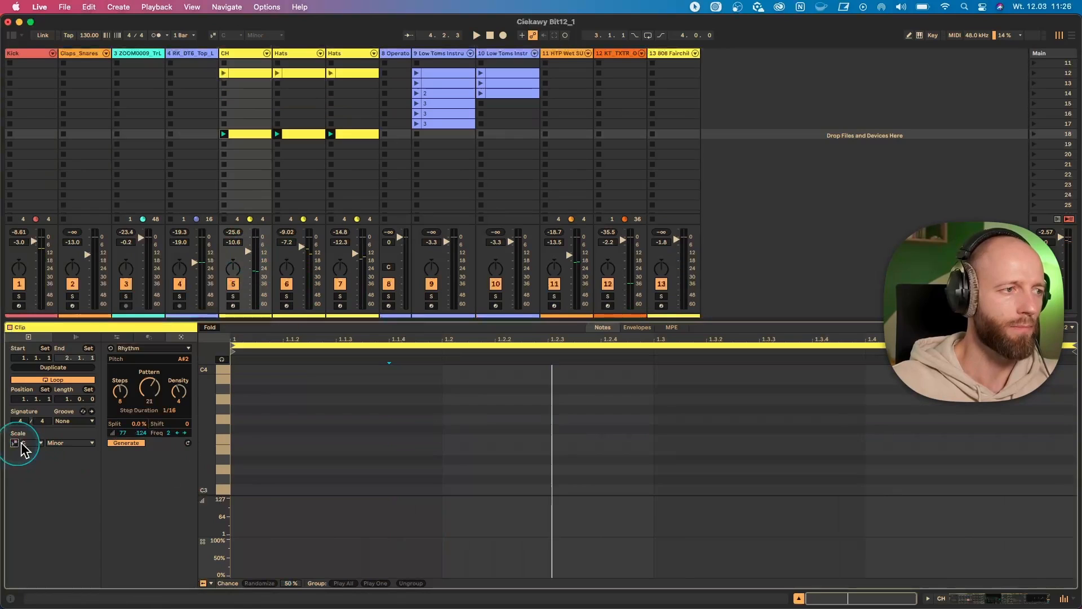
double_click(395, 440)
drag(413, 439, 440, 439)
click(431, 398)
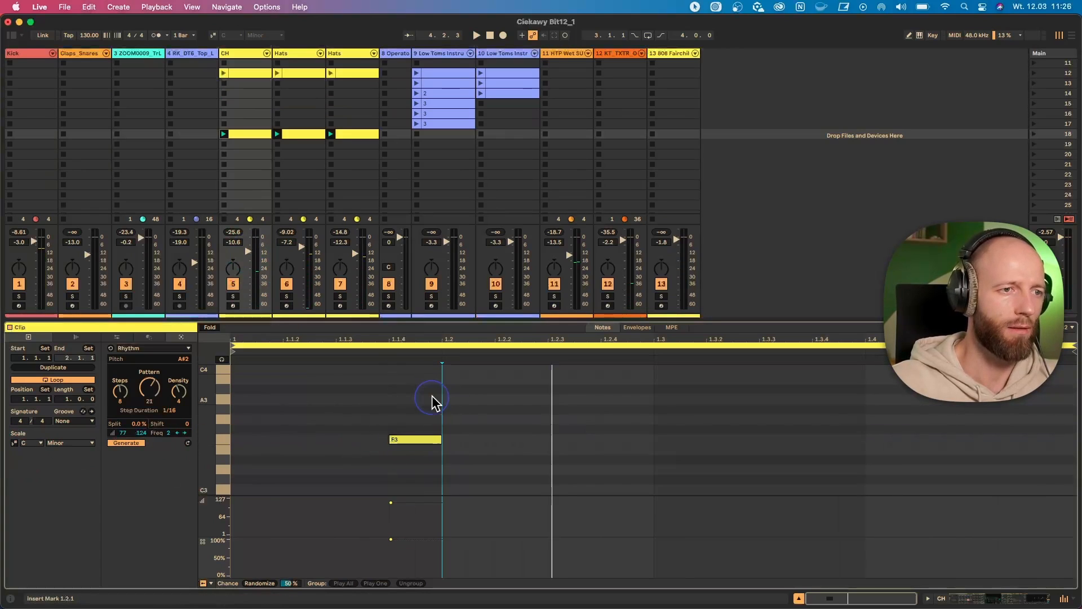
- Chop the F3 note at 1.1.4 into five equal notes and play the set to hear the roll
click(410, 438)
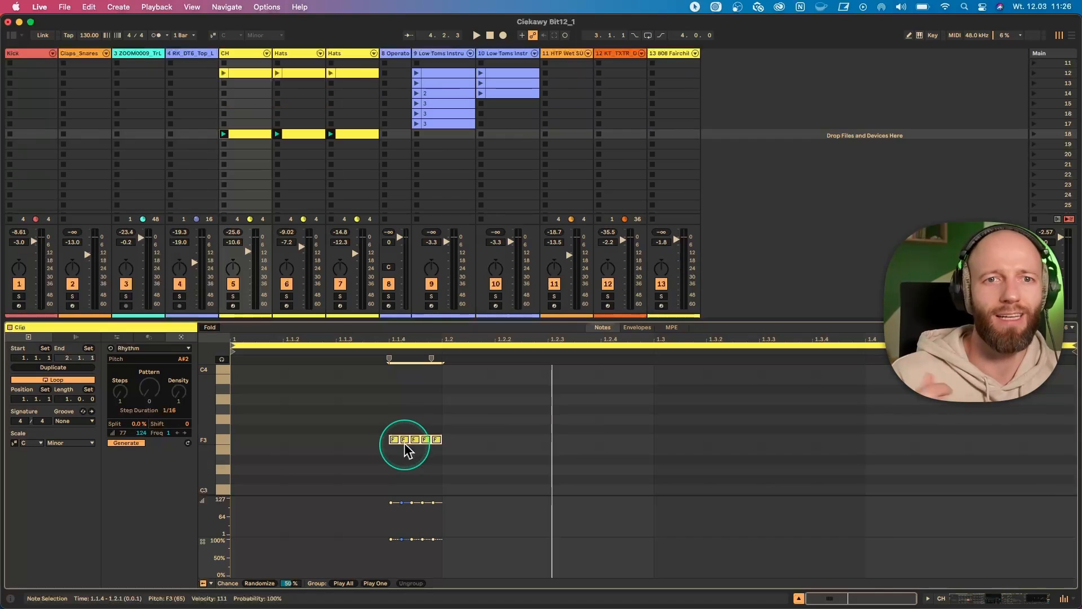
click(423, 463)
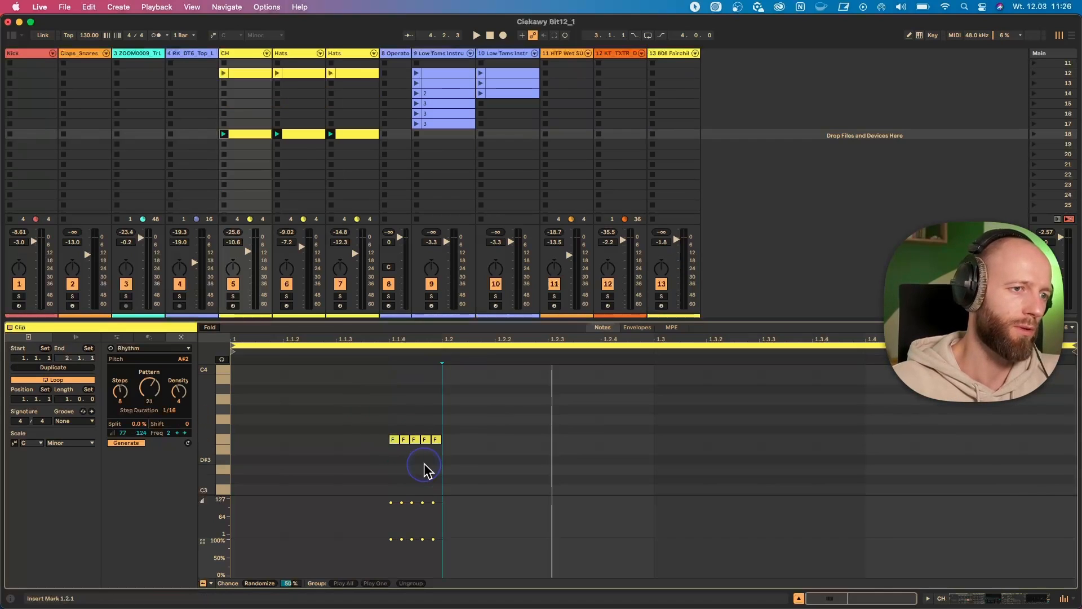
key(space)
click(417, 436)
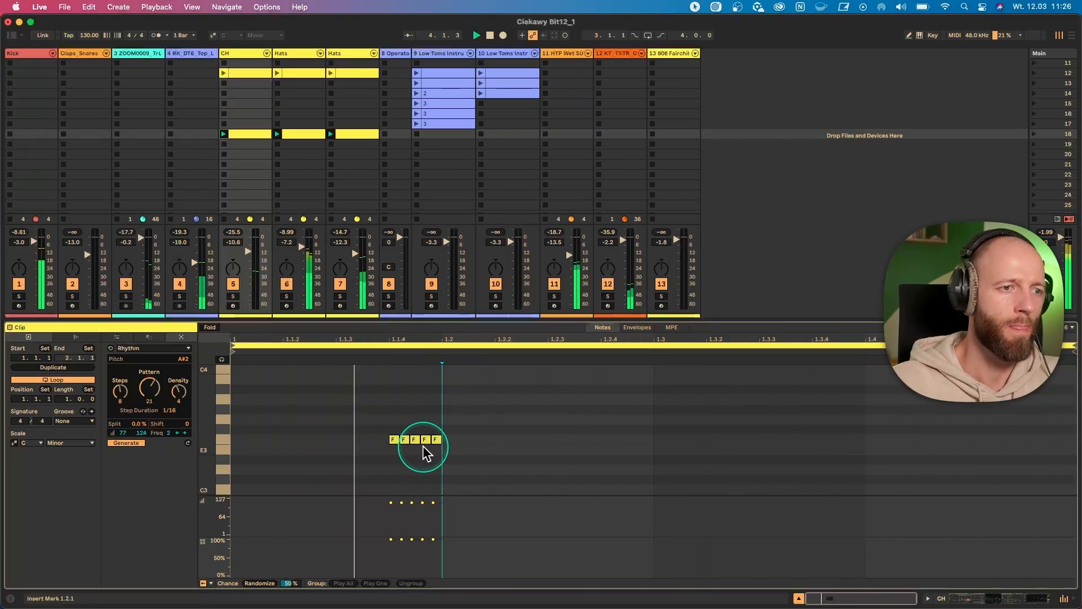
key(space)
- Group the five F3 notes as Play All and set the group's probability to 67 %
drag(449, 457, 386, 432)
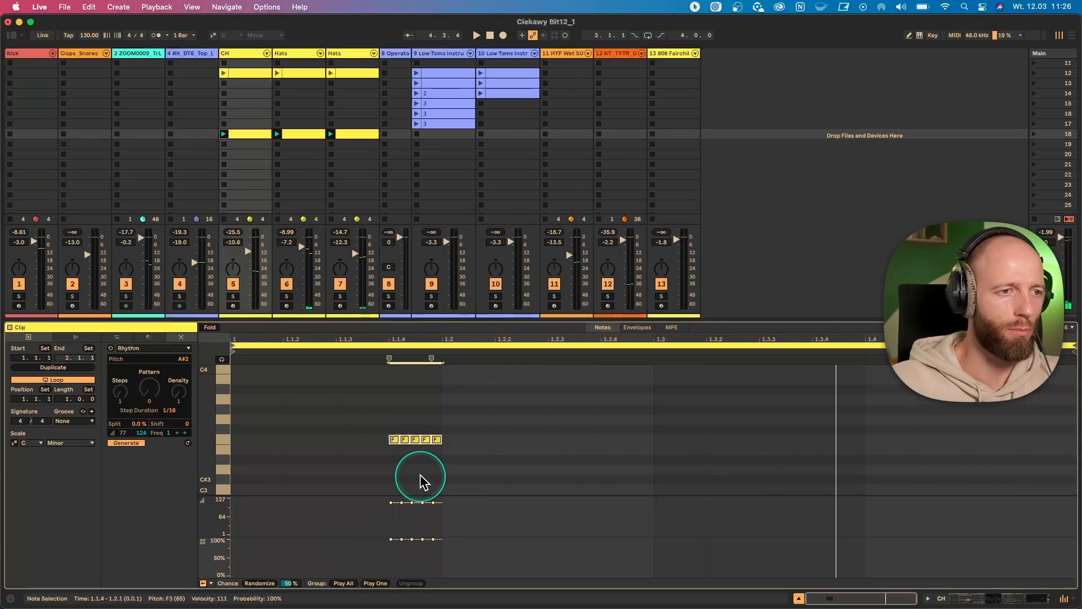
key(super+g)
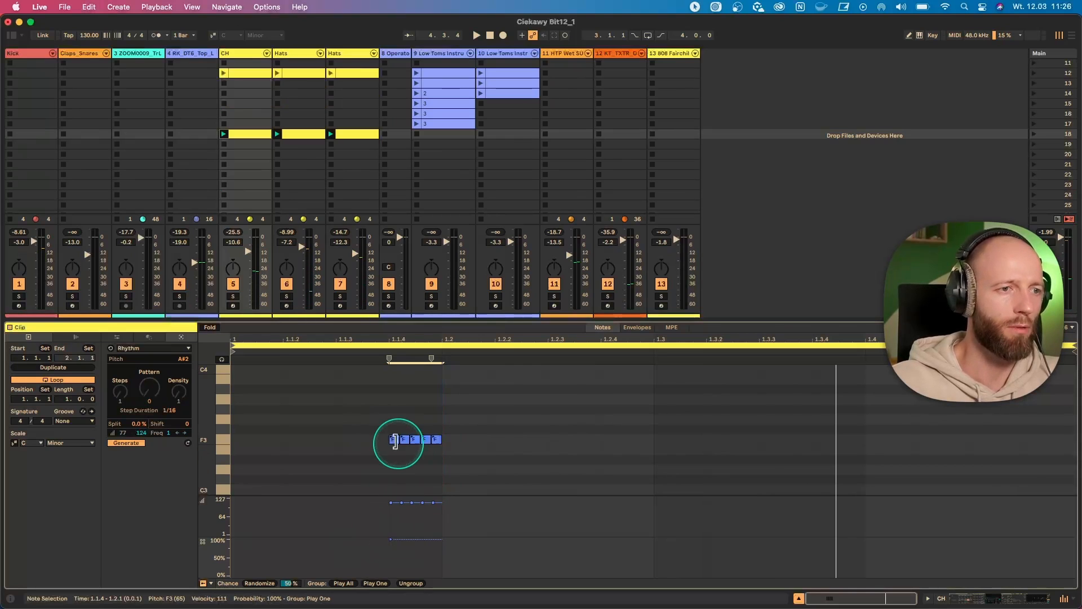
right_click(395, 440)
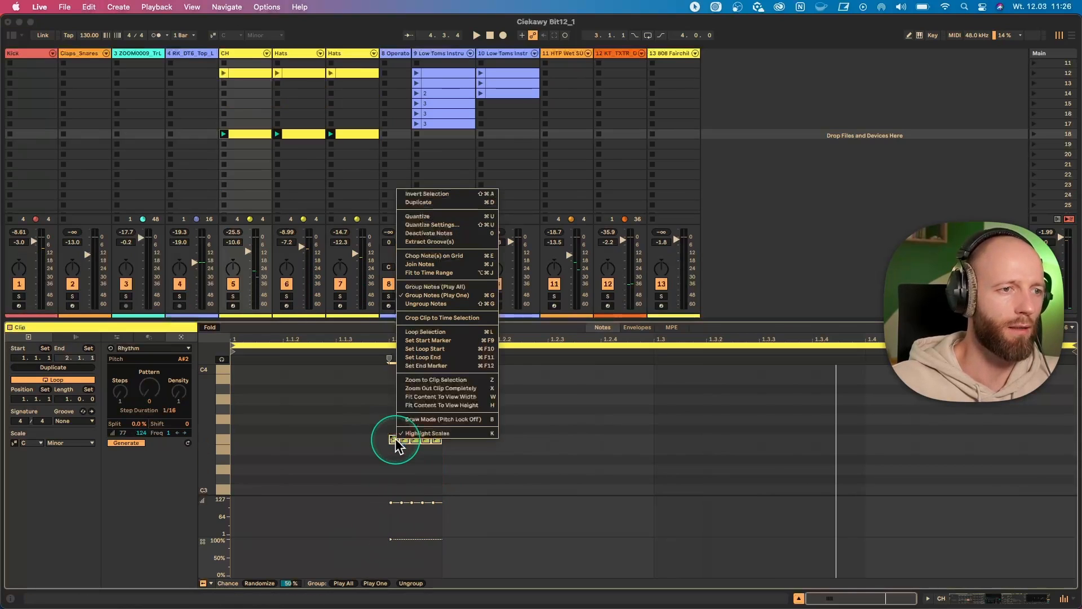
click(457, 288)
drag(391, 539, 391, 548)
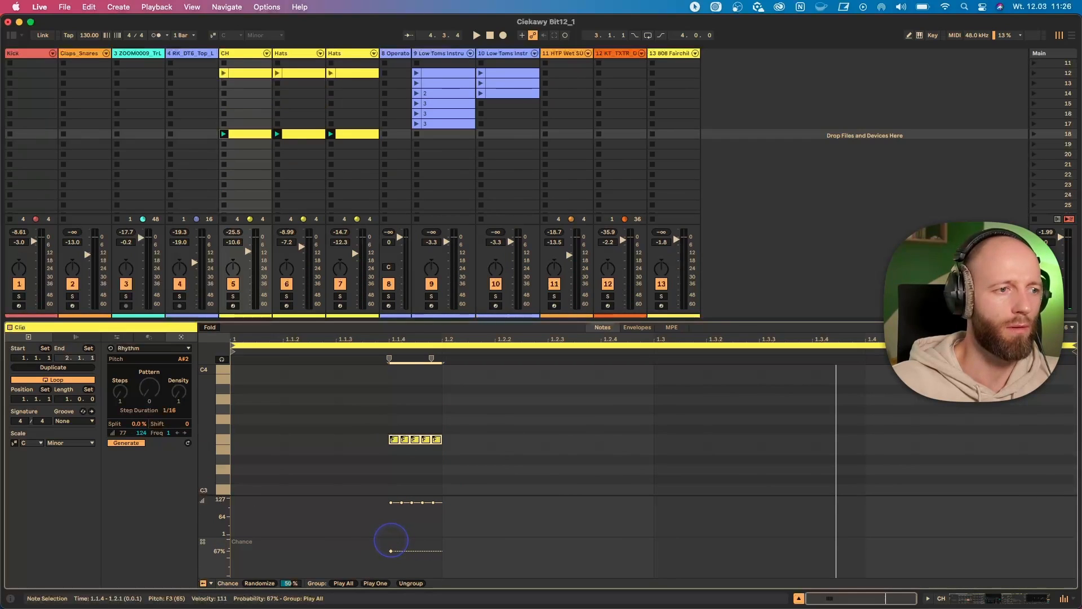
- Copy the grouped F3 roll to 1.3.4 while playing the set
drag(475, 471, 786, 442)
key(space)
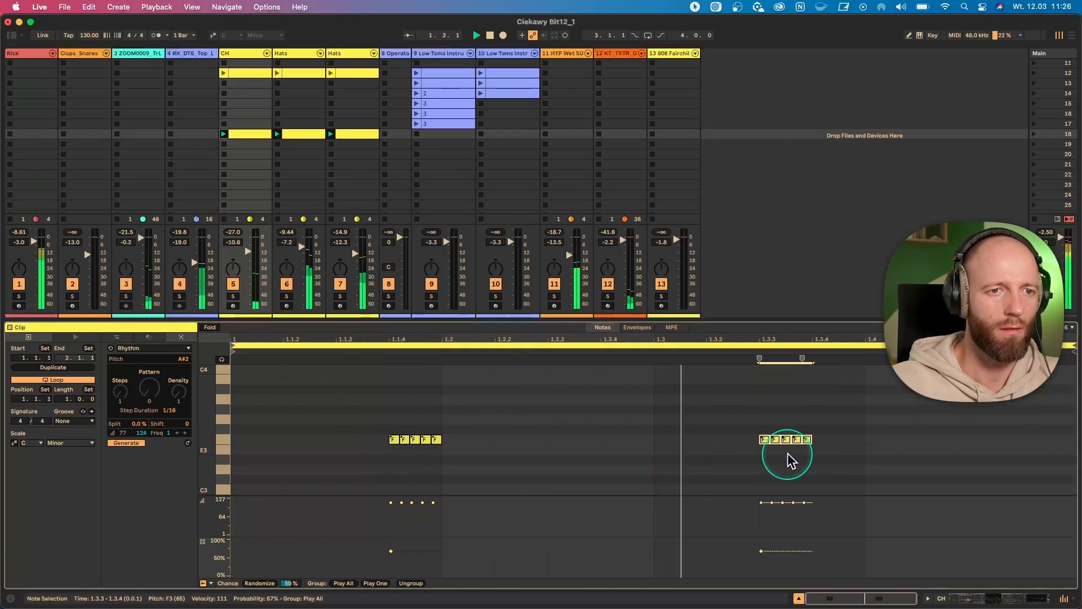
click(783, 442)
drag(765, 439, 819, 441)
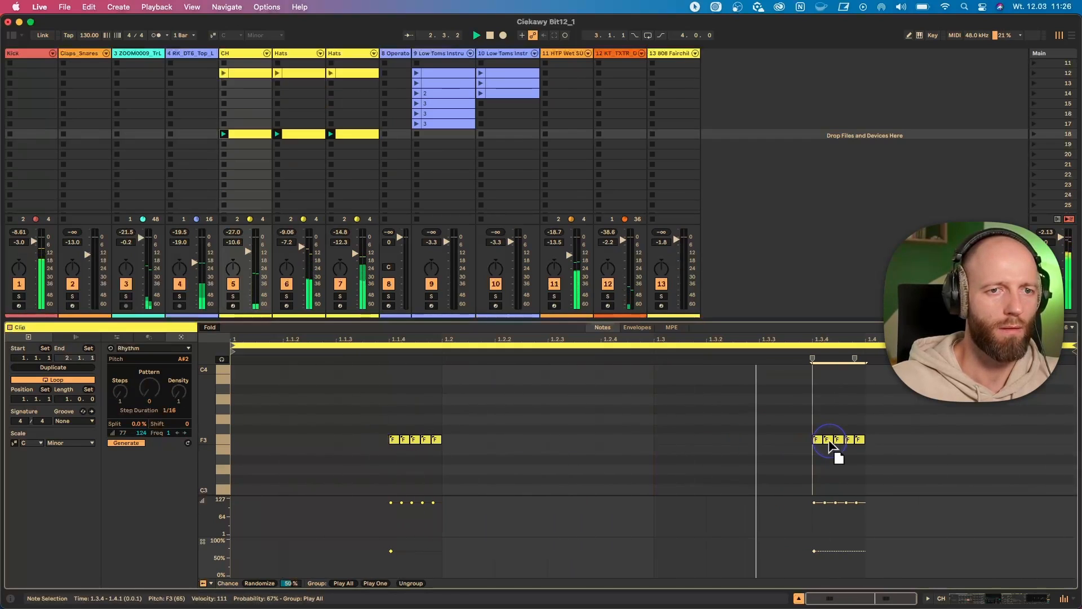
- Set the probability of the roll at 1.3.4 to 100 % and copy that roll to 1.4.3
drag(816, 551, 816, 538)
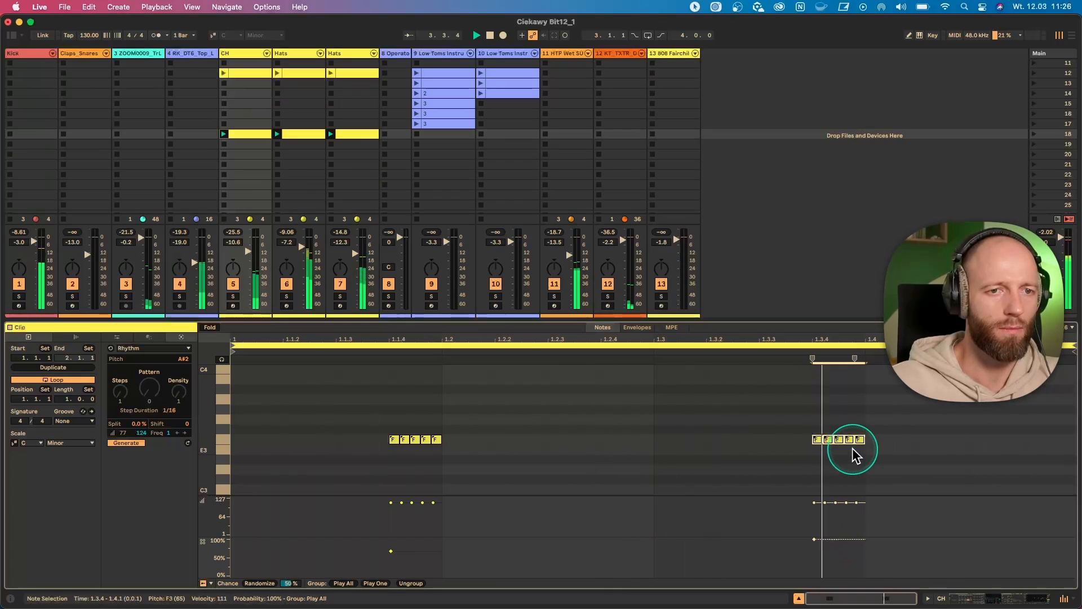
click(820, 438)
drag(819, 439, 958, 444)
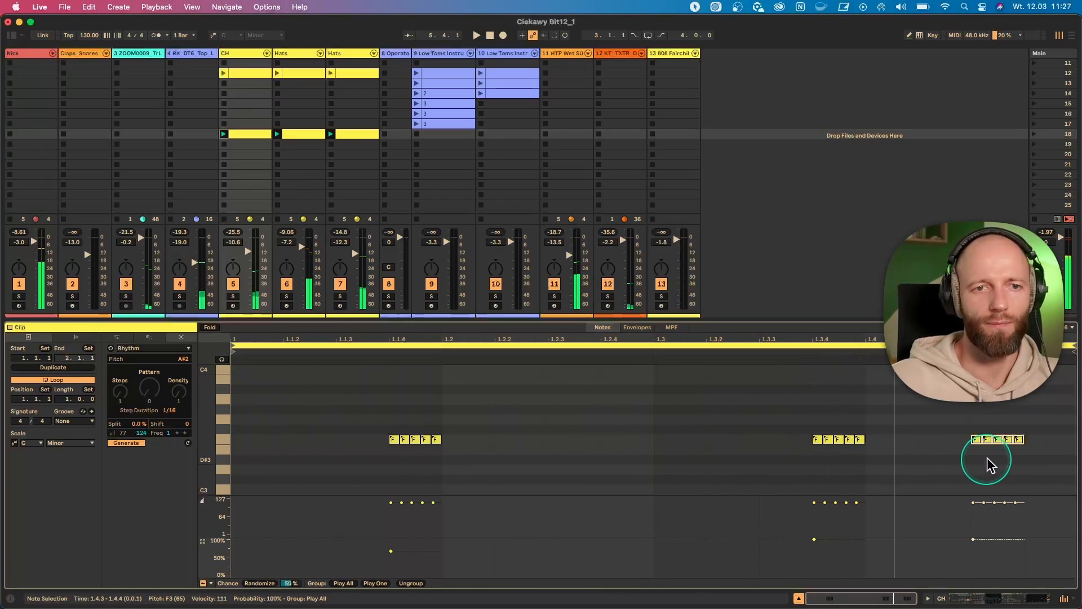
- Select the rolls at 1.3.4 and 1.4.3 and group them as Play One
click(1049, 460)
drag(1050, 460, 736, 431)
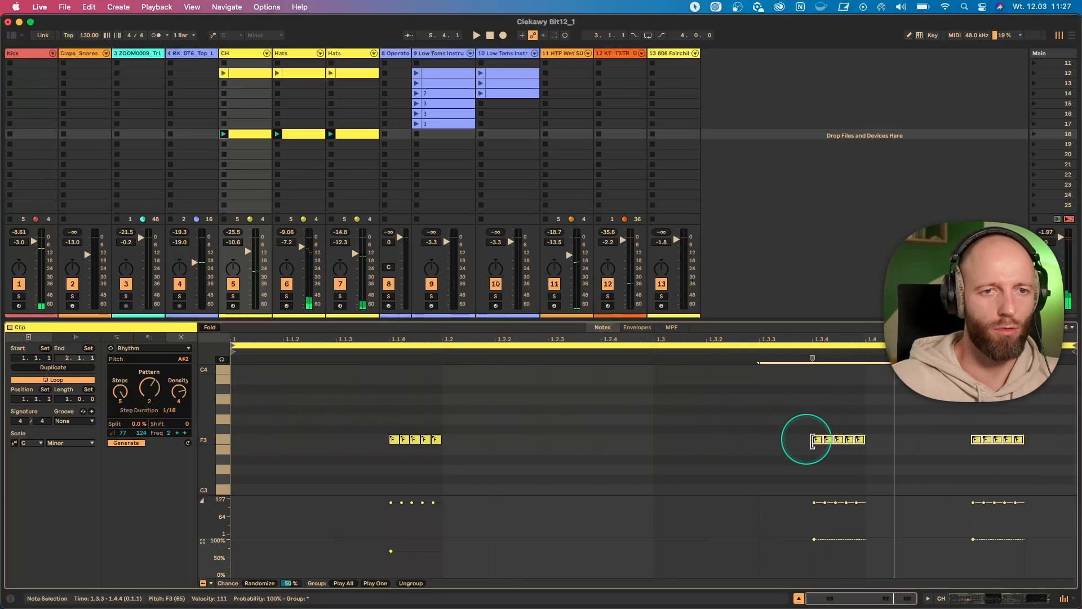
click(844, 440)
click(839, 441)
right_click(839, 442)
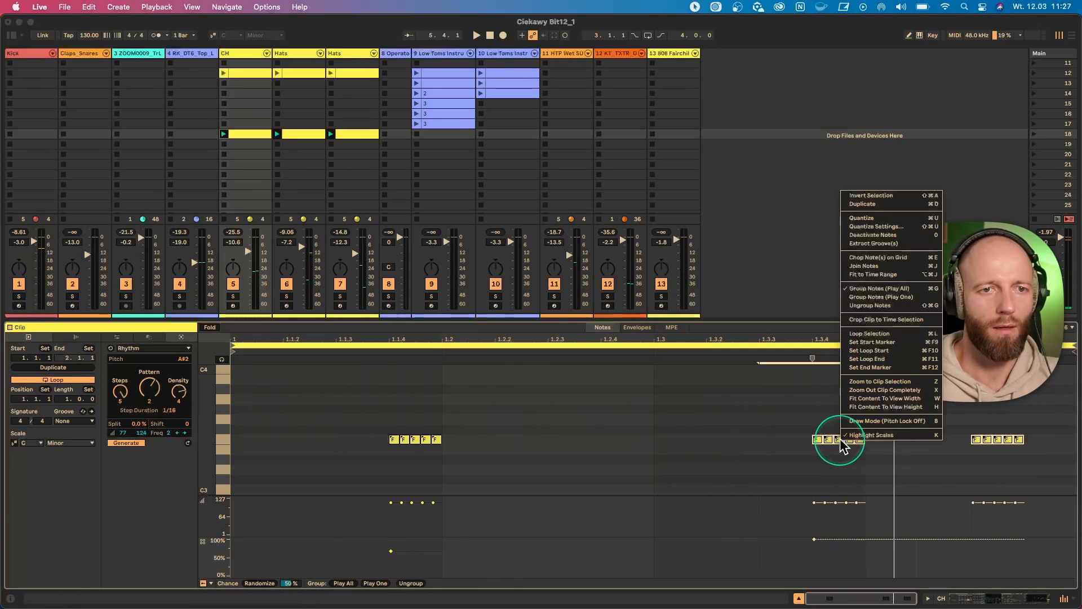
click(895, 293)
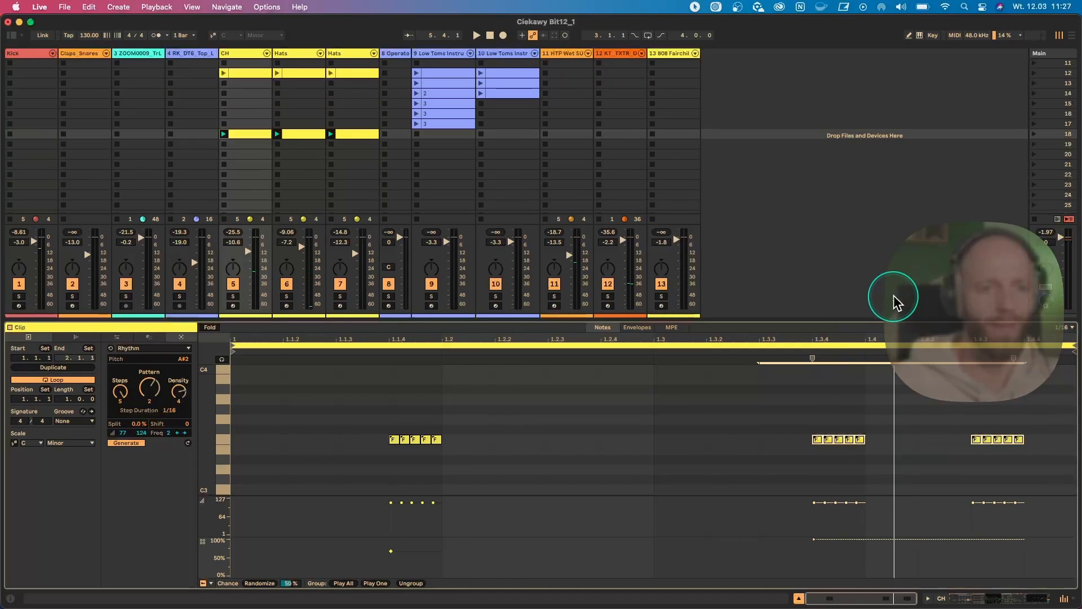
- Set the probability of the Play One group spanning 1.3.4 and 1.4.3 to 78 % and play the set
click(837, 441)
click(944, 433)
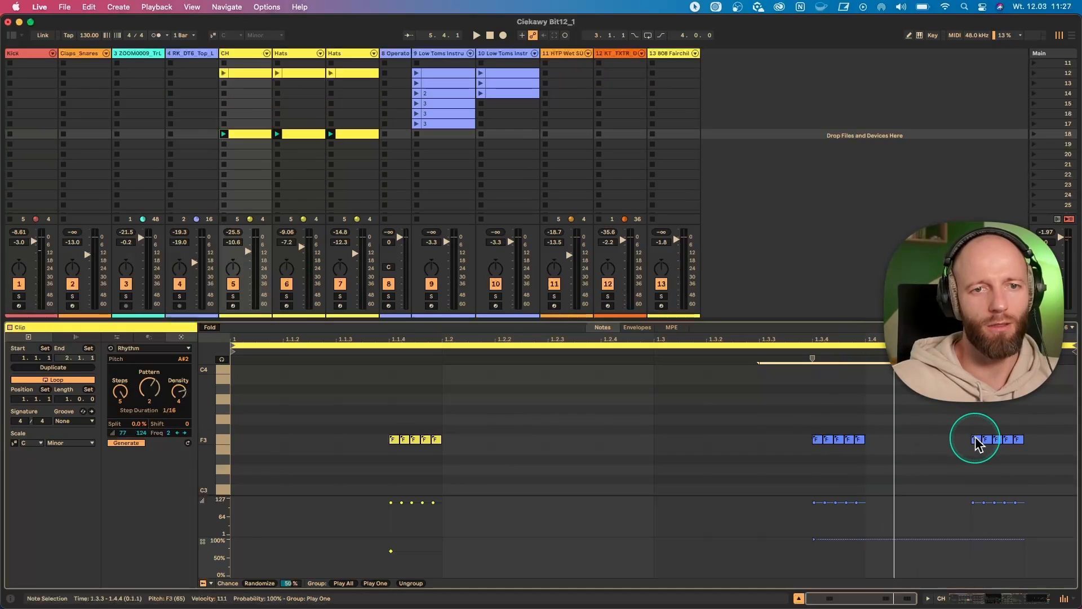
drag(814, 539, 814, 545)
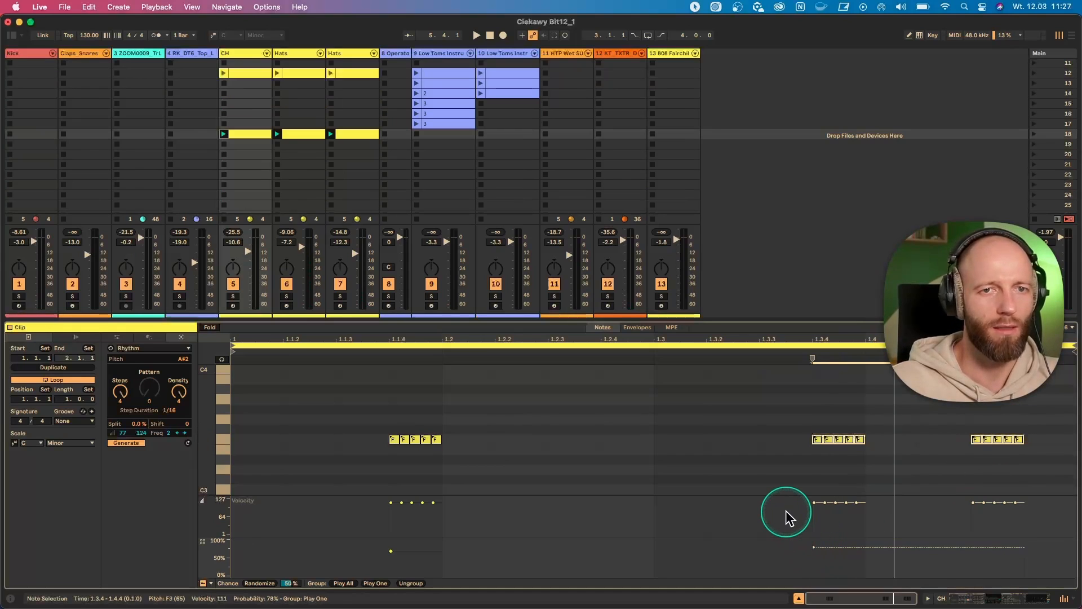
key(space)
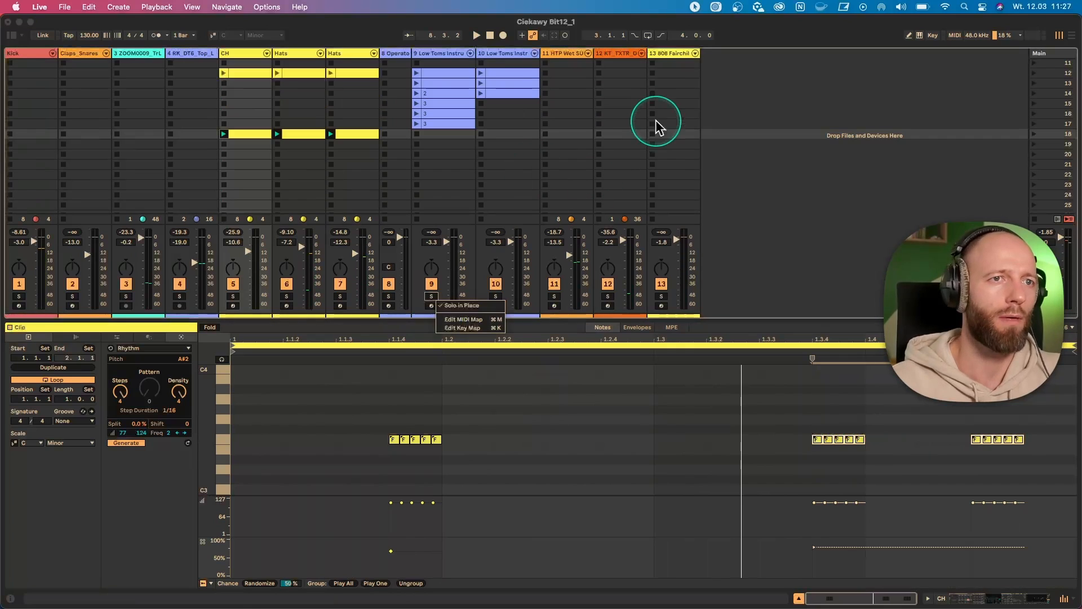
- Create an empty MIDI clip on the 808 Fairchild track in scene 18
click(667, 136)
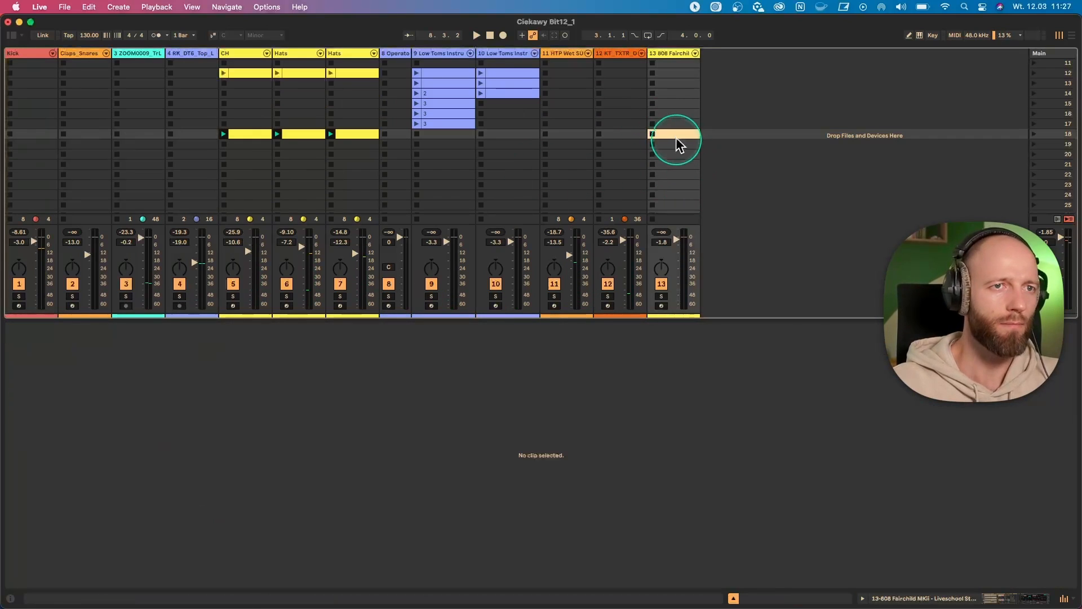
double_click(674, 135)
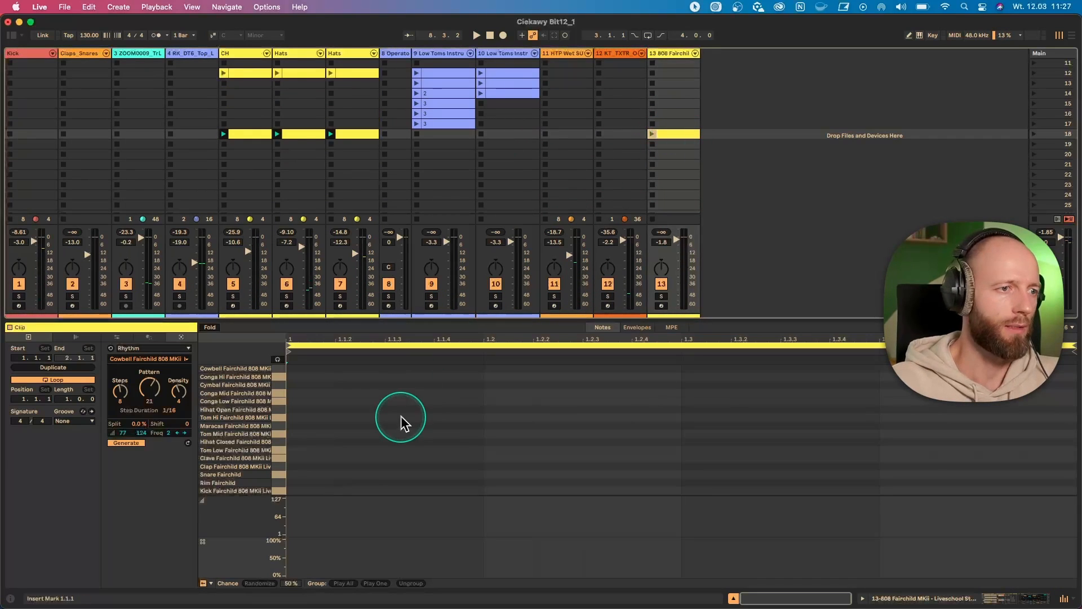
- Generate a Rim Fairchild rhythm with pattern 20 in the 808 clip while playing the set, and stop playback
click(280, 482)
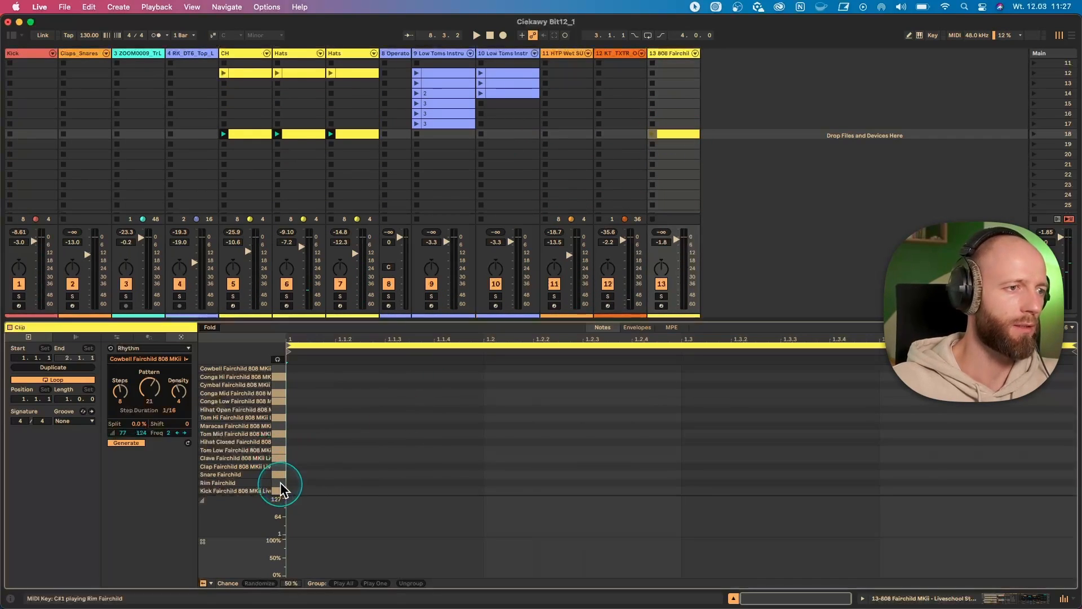
click(147, 348)
click(279, 482)
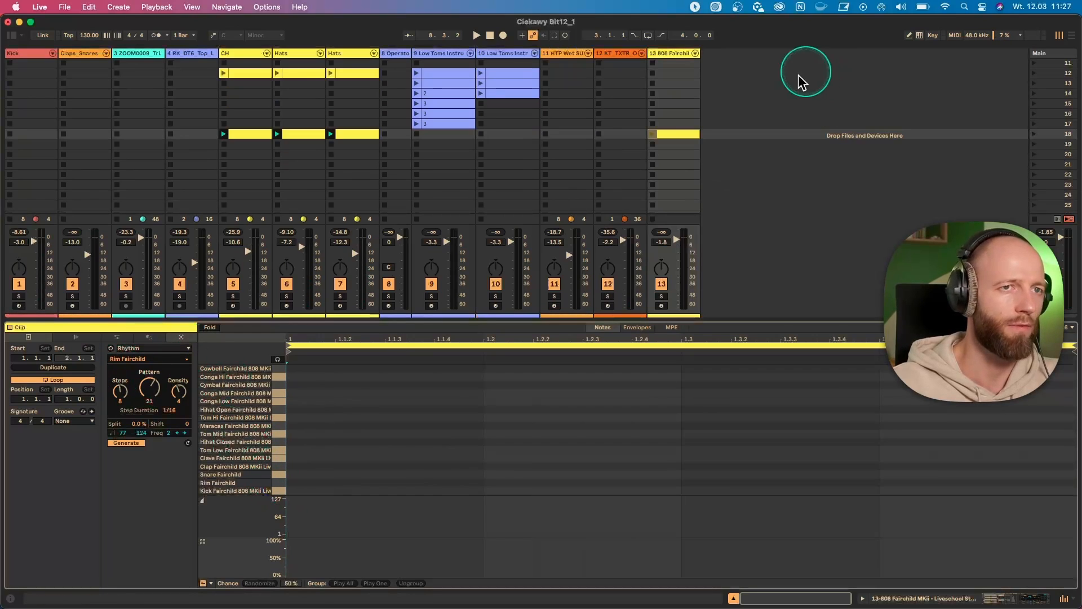
click(652, 134)
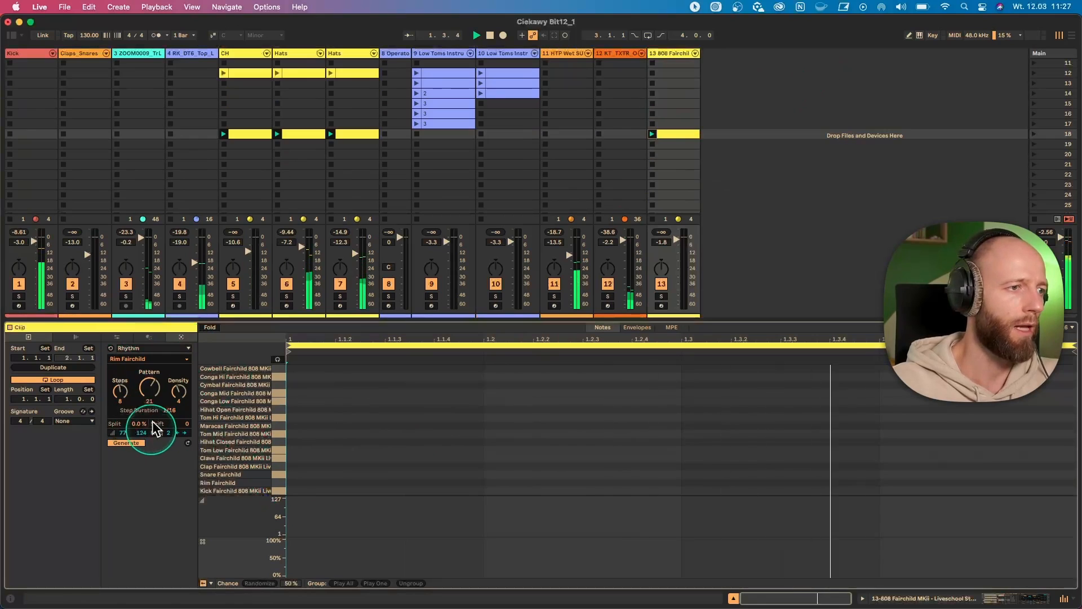
drag(163, 396, 147, 385)
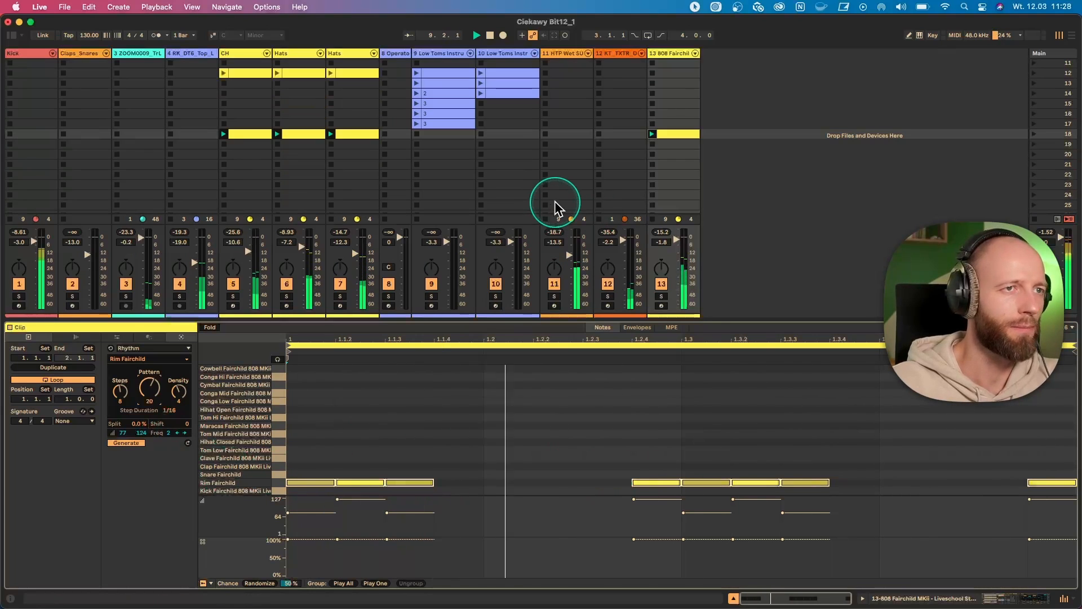
key(space)
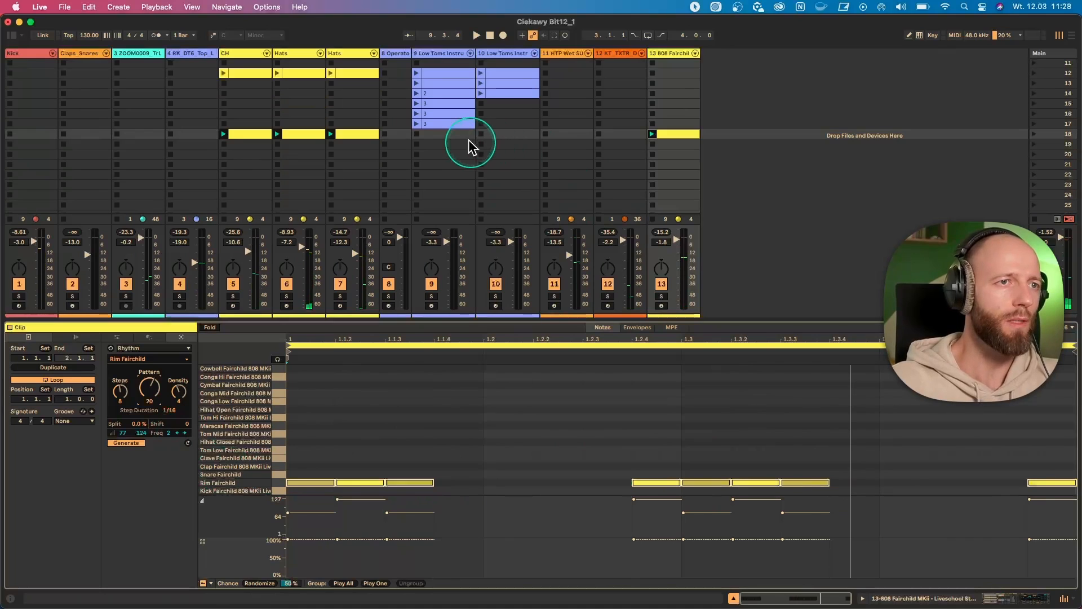
- Create an empty MIDI clip in scene 18 of the first Low Toms track and audition that track's scene 15 clip
double_click(448, 135)
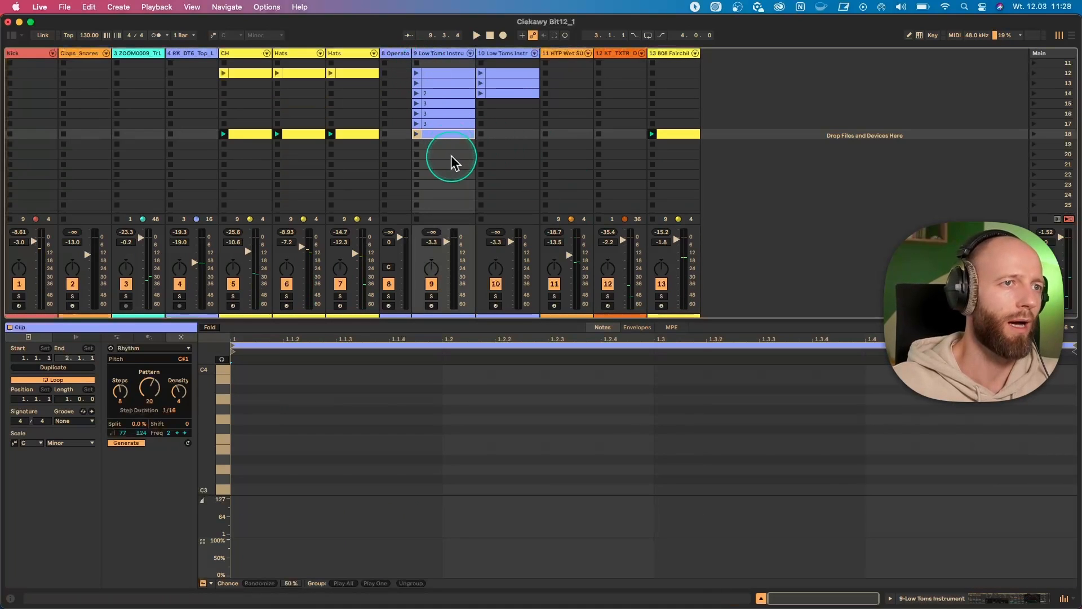
click(416, 103)
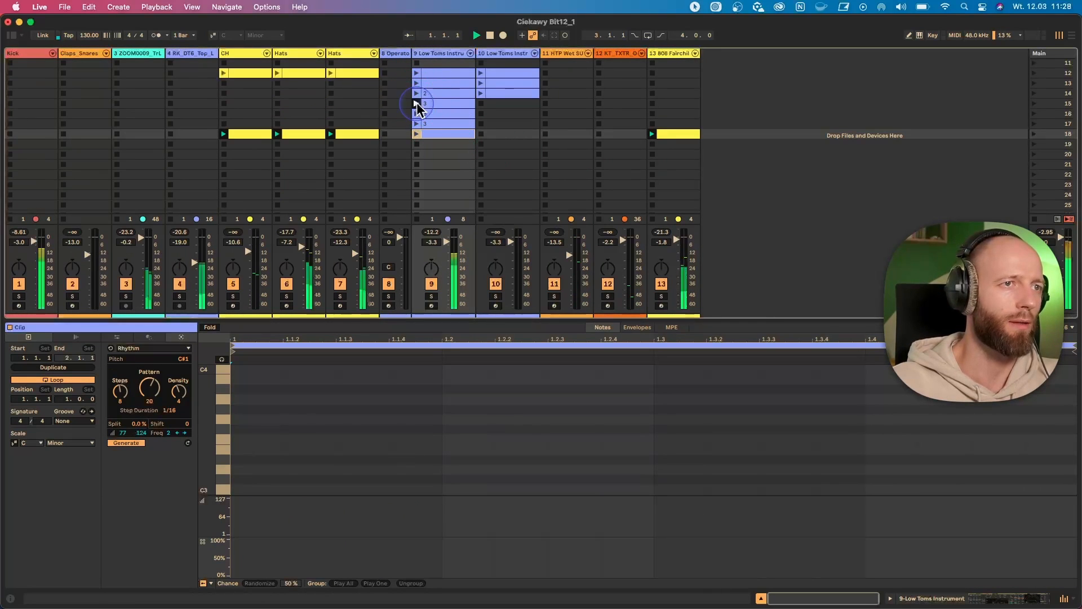
click(428, 104)
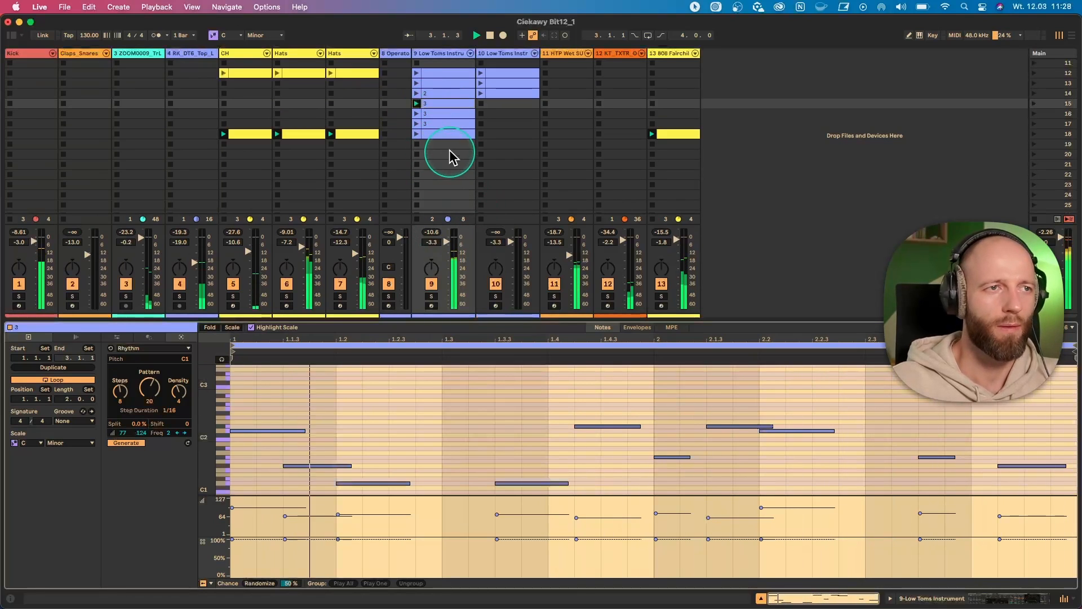
click(438, 133)
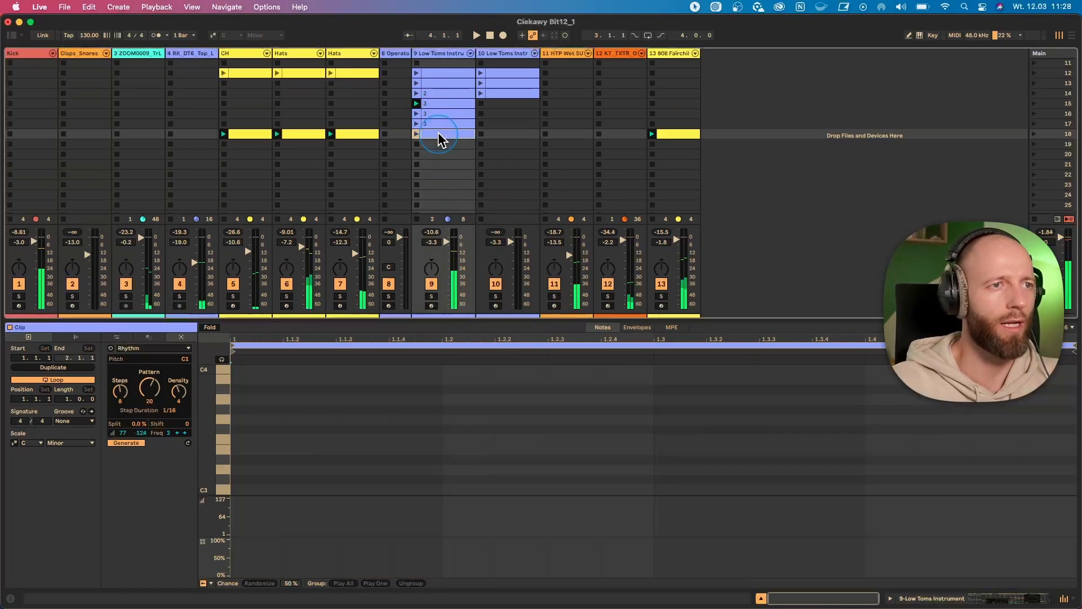
- Switch the new Low Toms clip's generator to Seed and set its pitch range to G0–A2
click(294, 439)
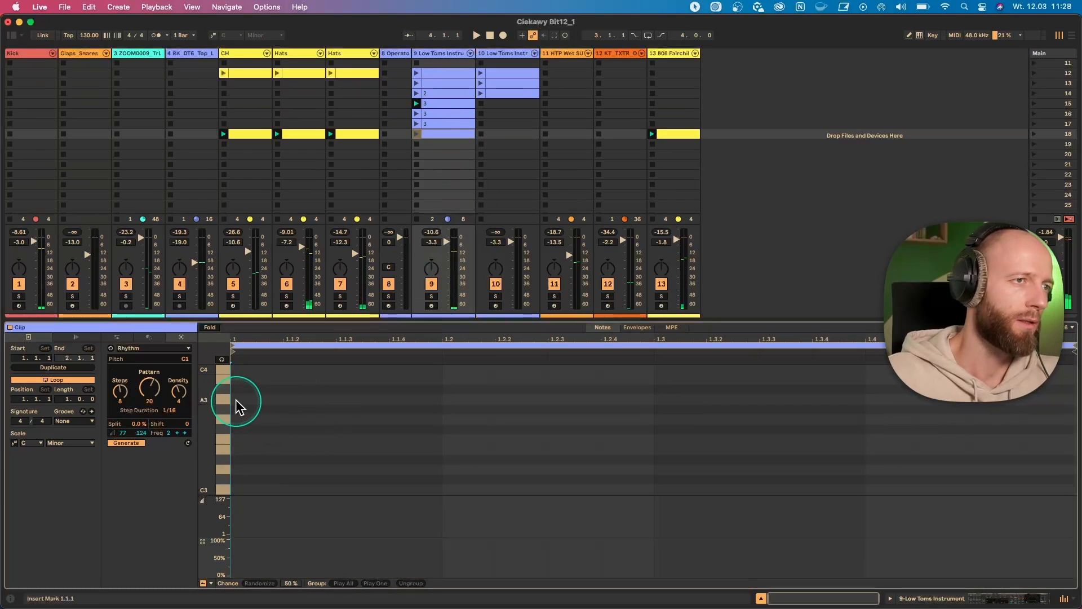
click(148, 348)
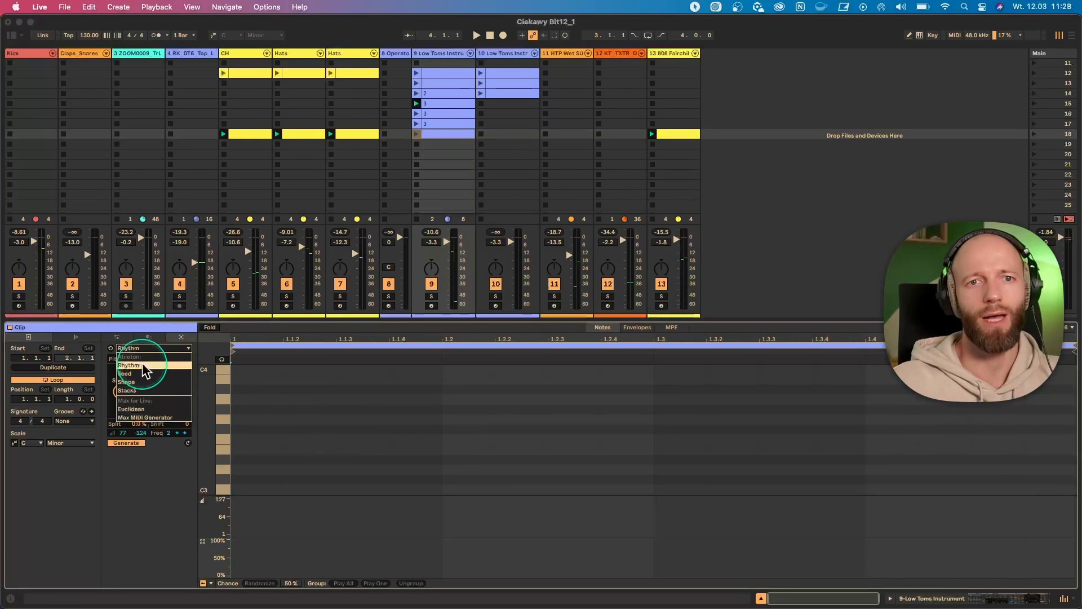
click(148, 373)
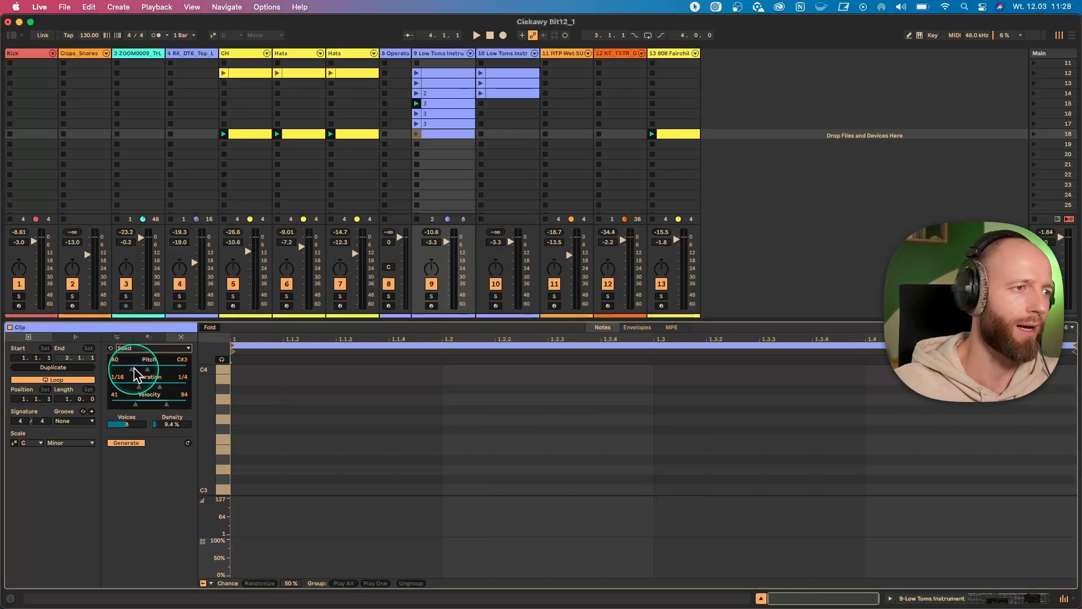
drag(134, 367, 131, 369)
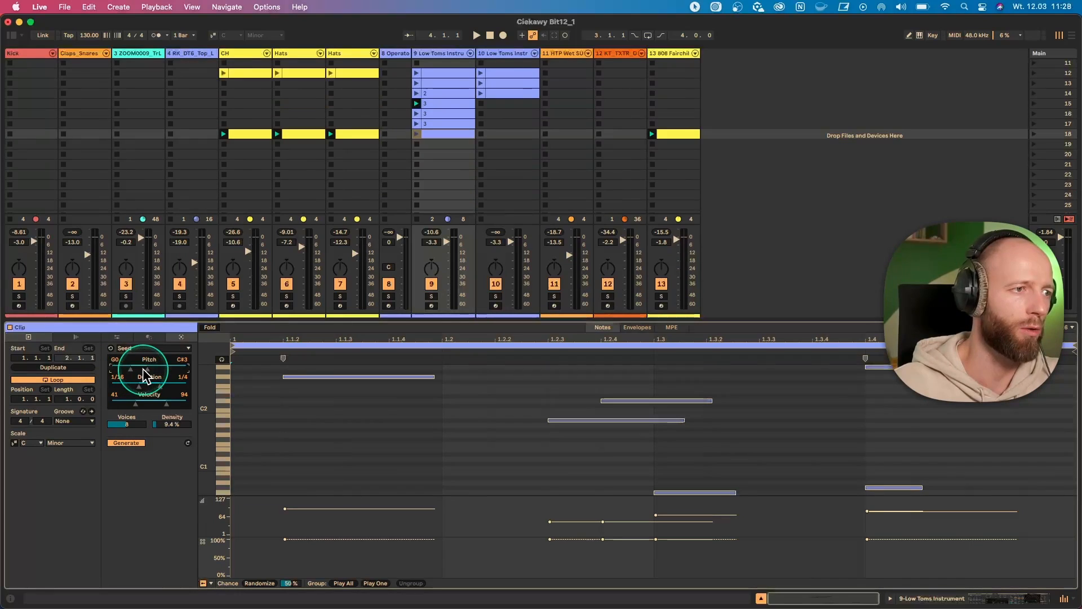
drag(143, 369, 145, 372)
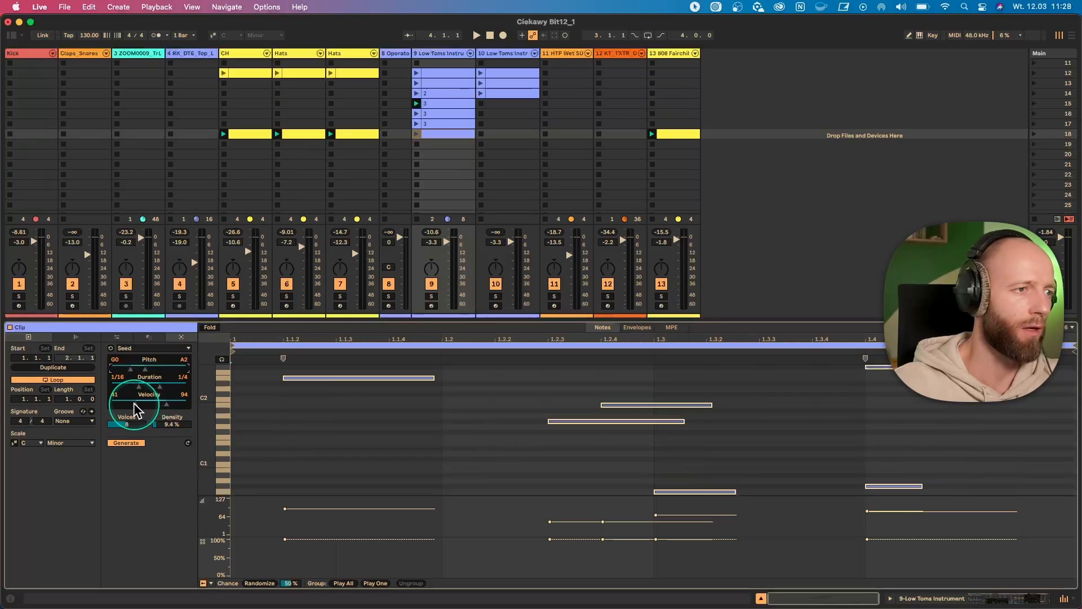
- Set the Seed velocity range to 49–98, voices to 5 and density to 12 %, and play the clip
drag(142, 413, 171, 426)
click(171, 424)
key(space)
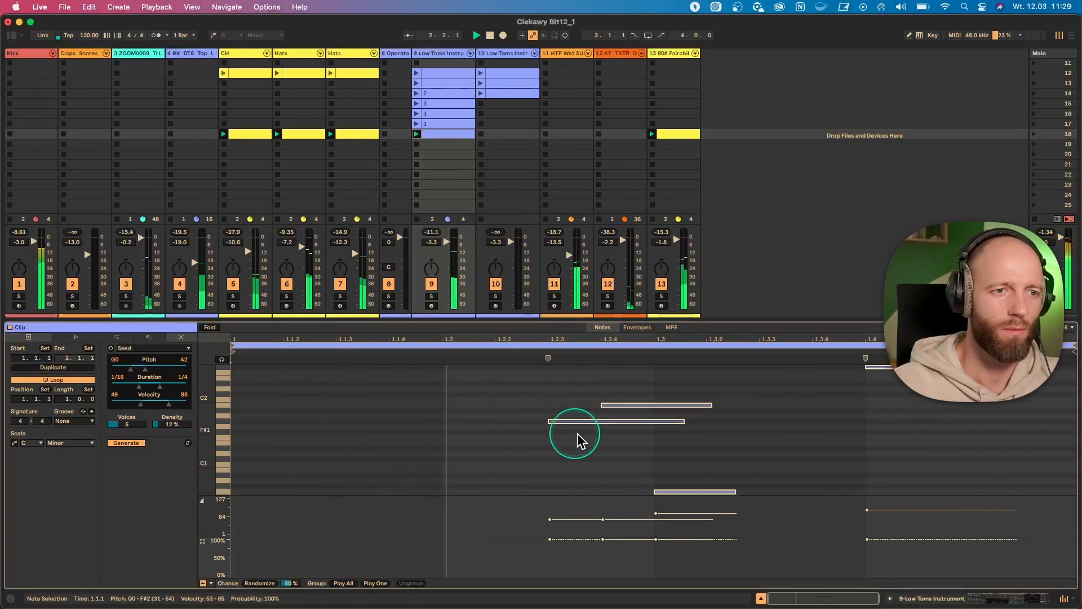
- Regenerate the Seed notes several times at 5 voices and 12 % density while the set plays
click(124, 442)
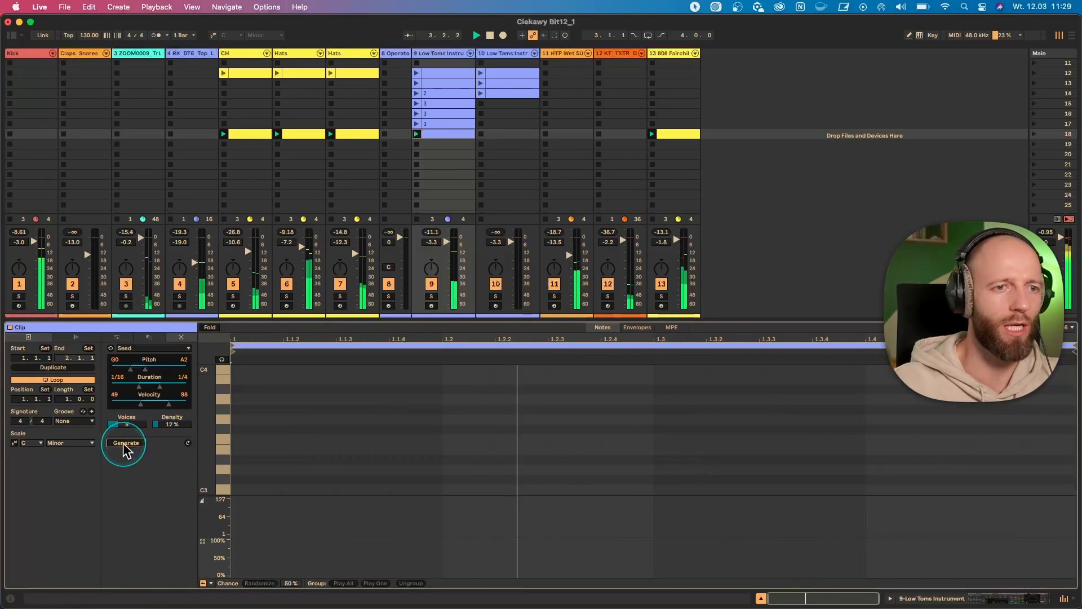
click(124, 442)
click(125, 443)
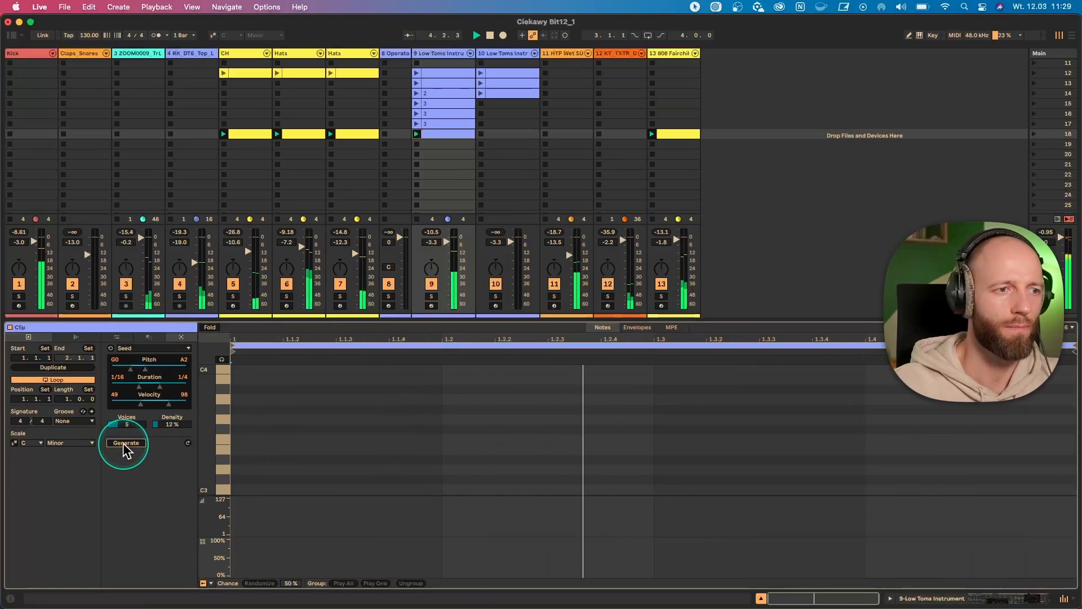
click(125, 443)
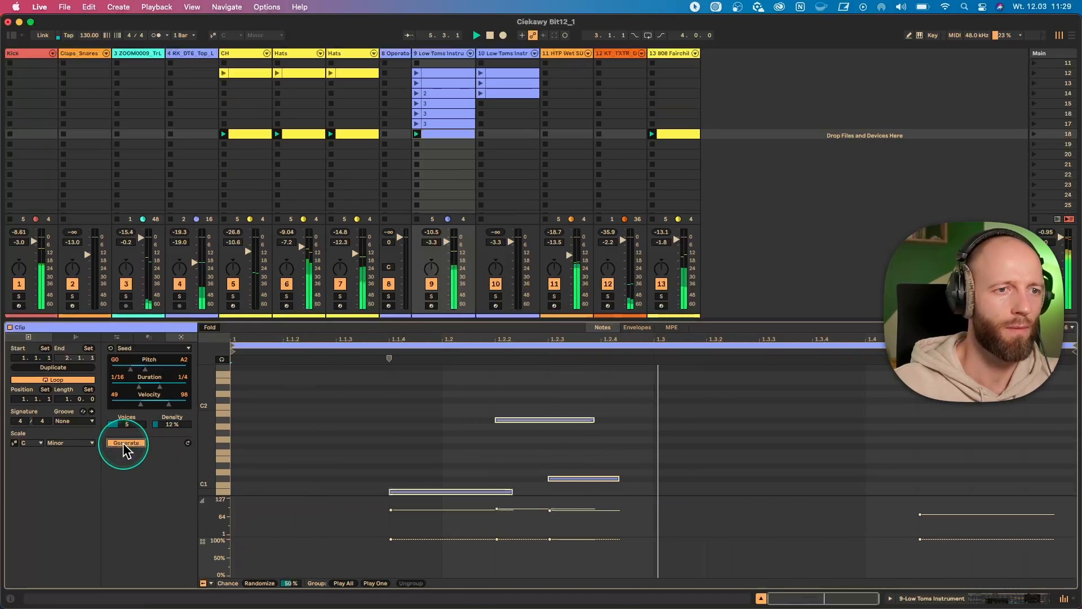
click(125, 443)
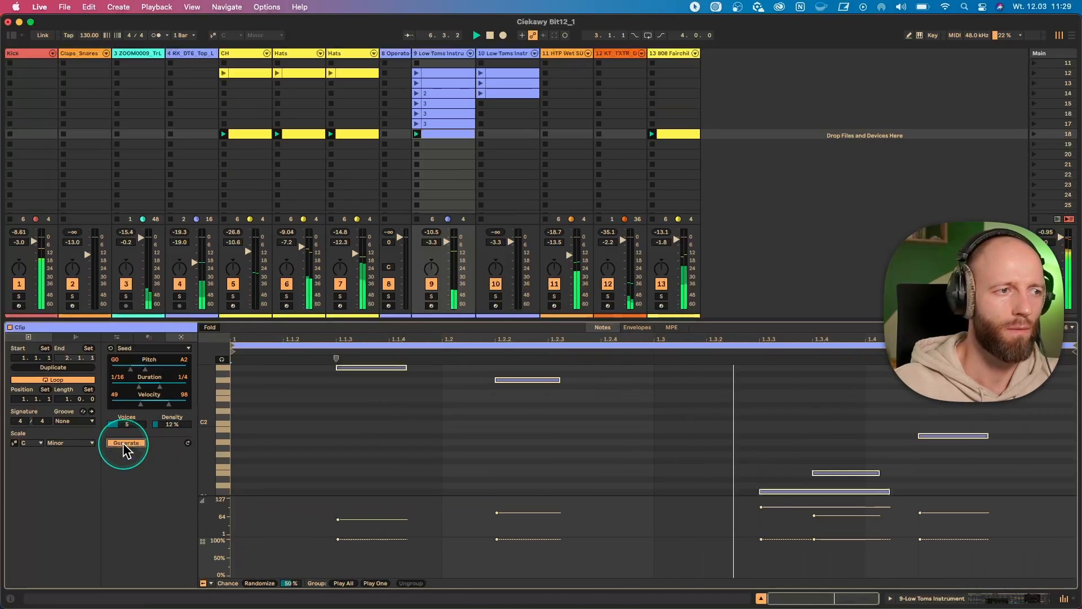
- Reduce the Seed density to 5.5 % and voices to 3, regenerating the Low Toms notes repeatedly
drag(170, 426, 123, 428)
click(121, 443)
click(120, 441)
click(120, 441)
click(124, 443)
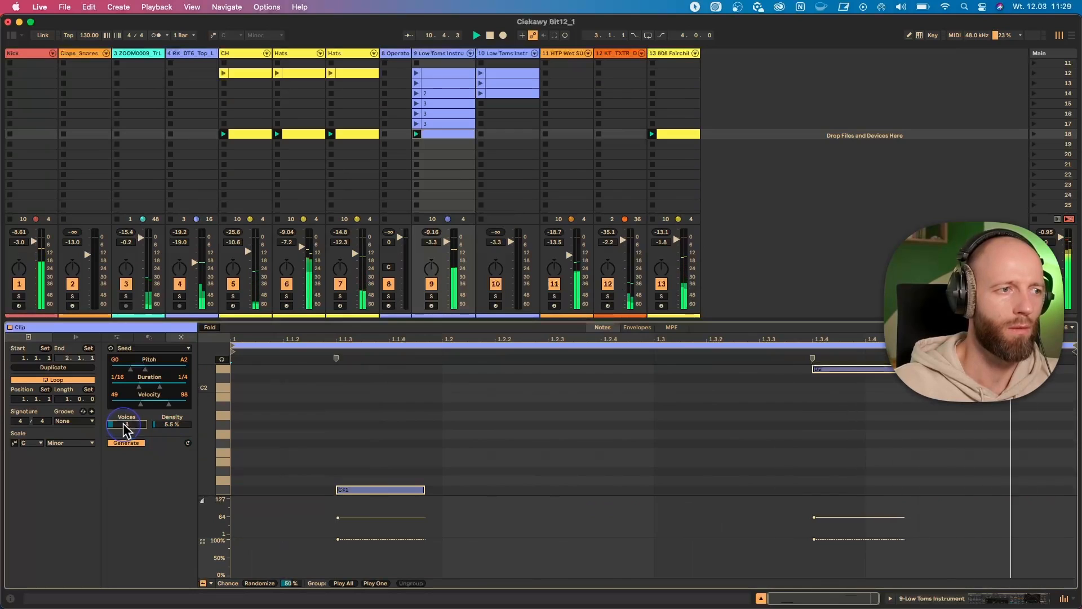
click(129, 441)
click(129, 443)
click(129, 443)
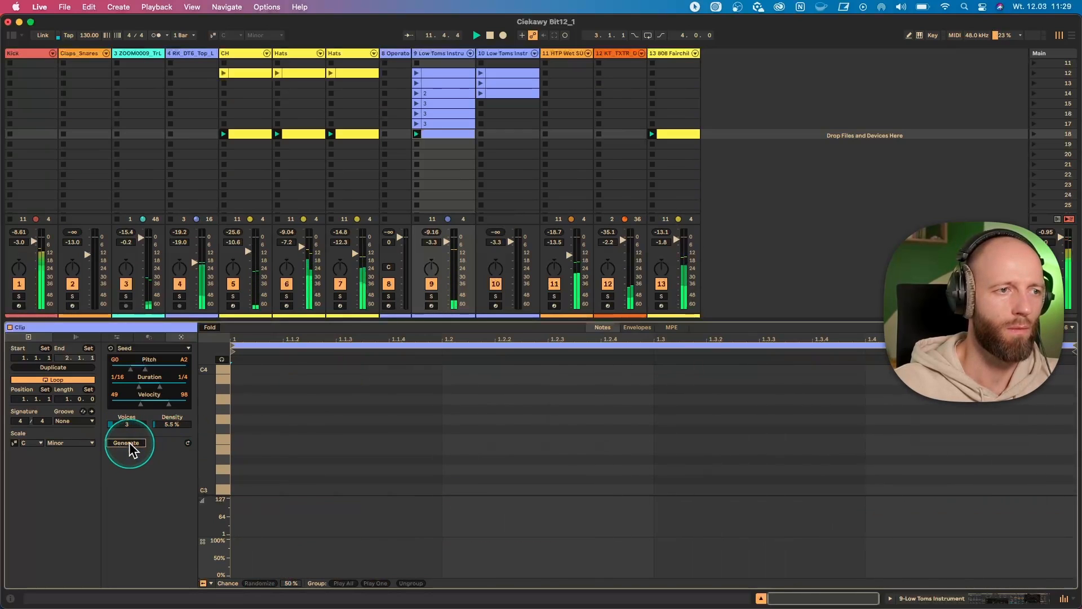
click(130, 443)
- Set Seed voices to 5, the highest pitch to D3 and density to 8.6 %, generate new notes and stop playback
drag(128, 424, 128, 415)
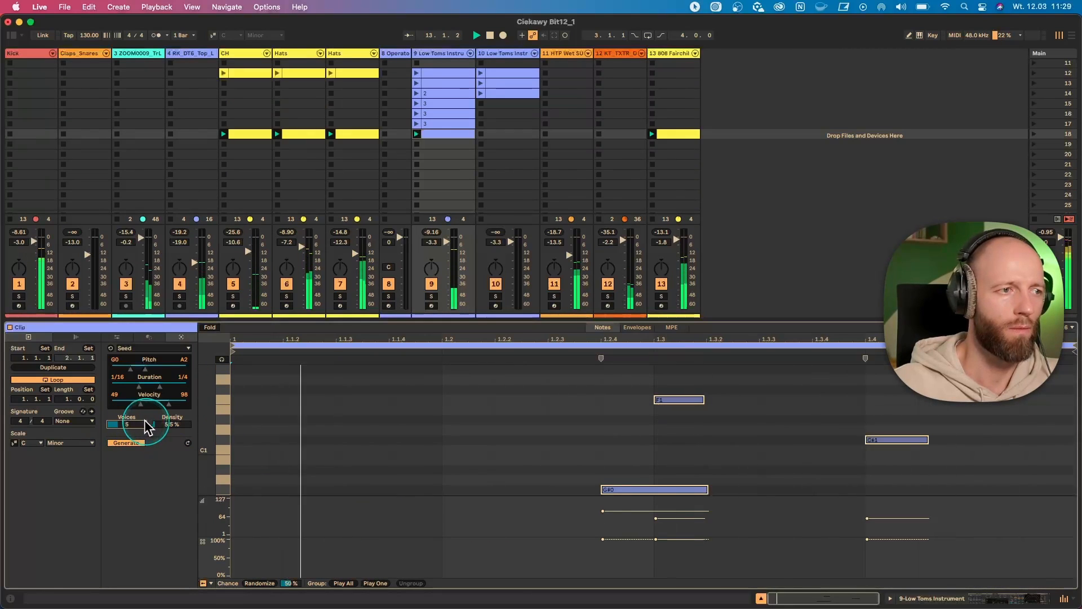
drag(145, 369, 148, 369)
drag(164, 430, 165, 423)
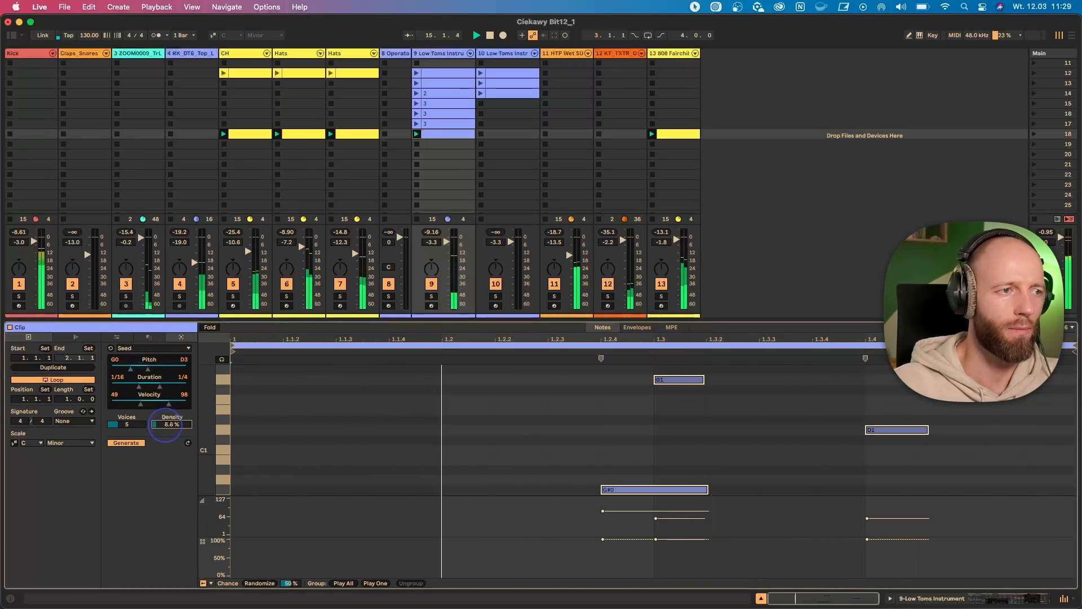
click(128, 443)
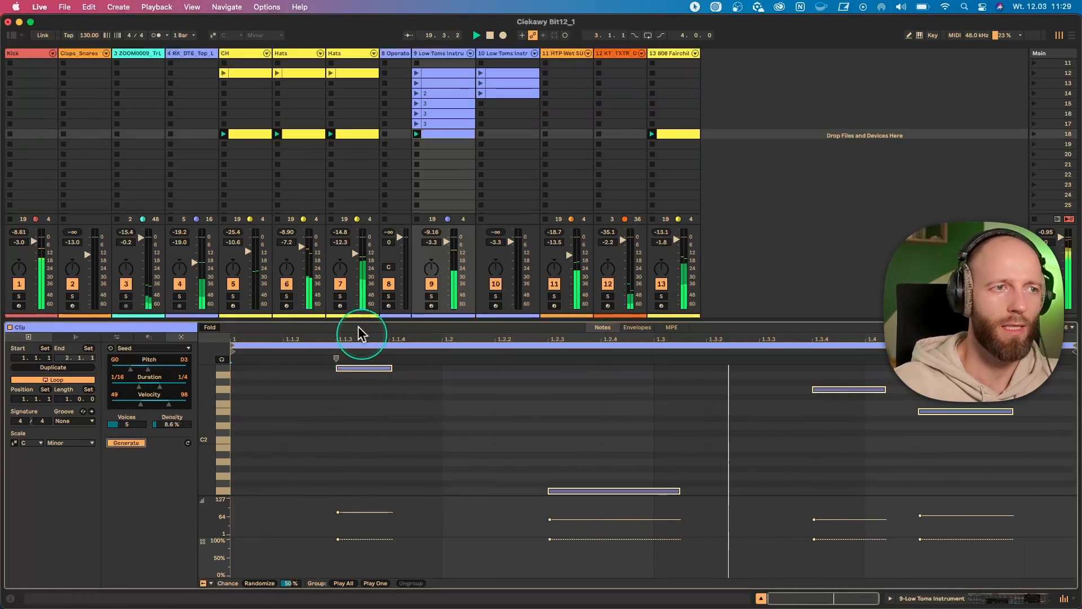
key(space)
- Select the CH track and both Hats tracks and combine them into one group track
click(270, 54)
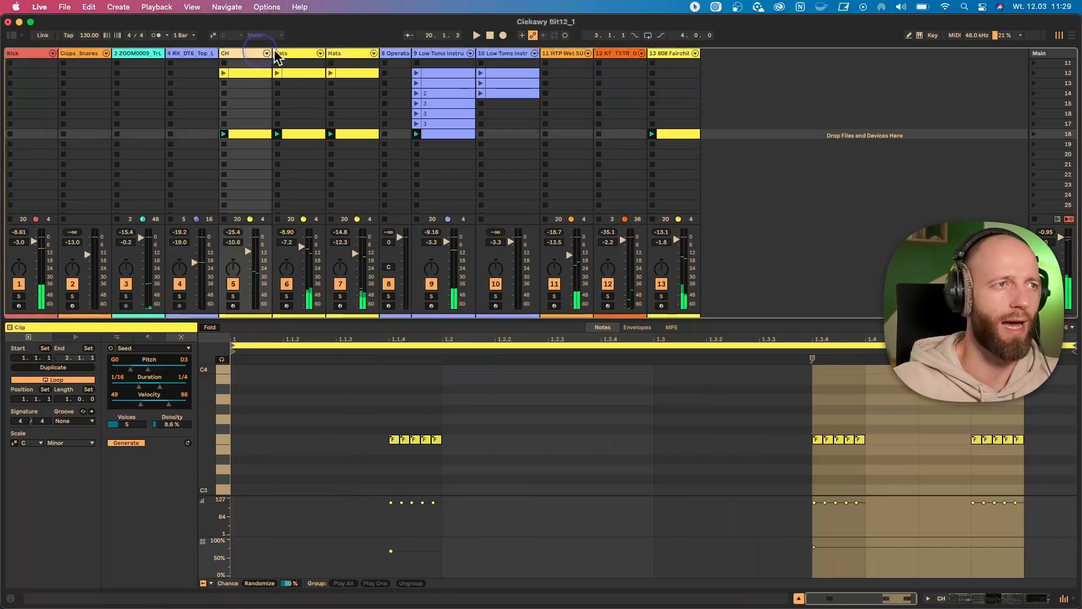
shift+click(347, 53)
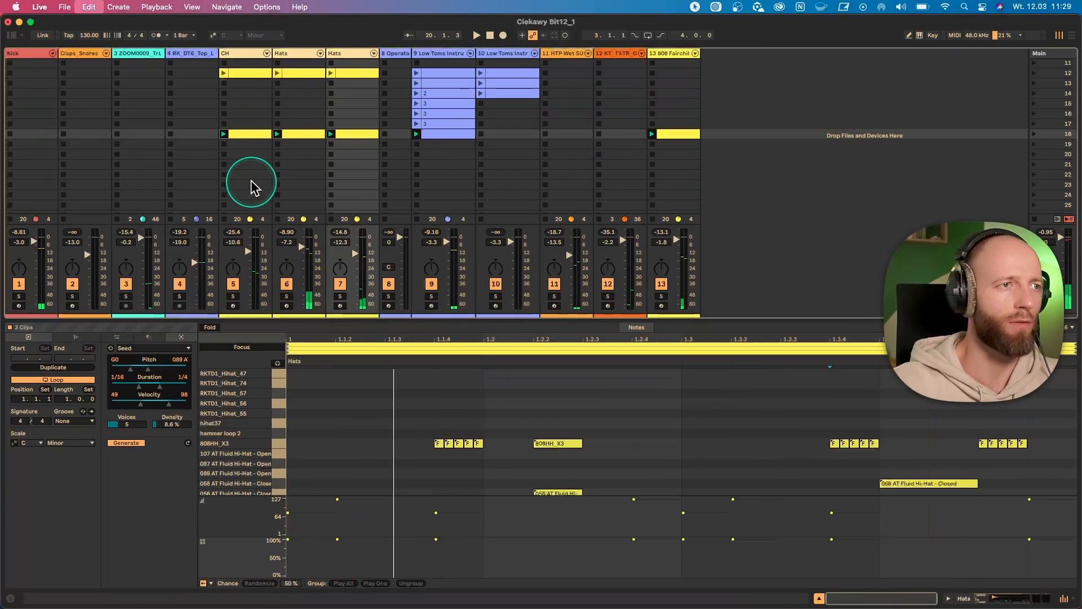
key(super+g)
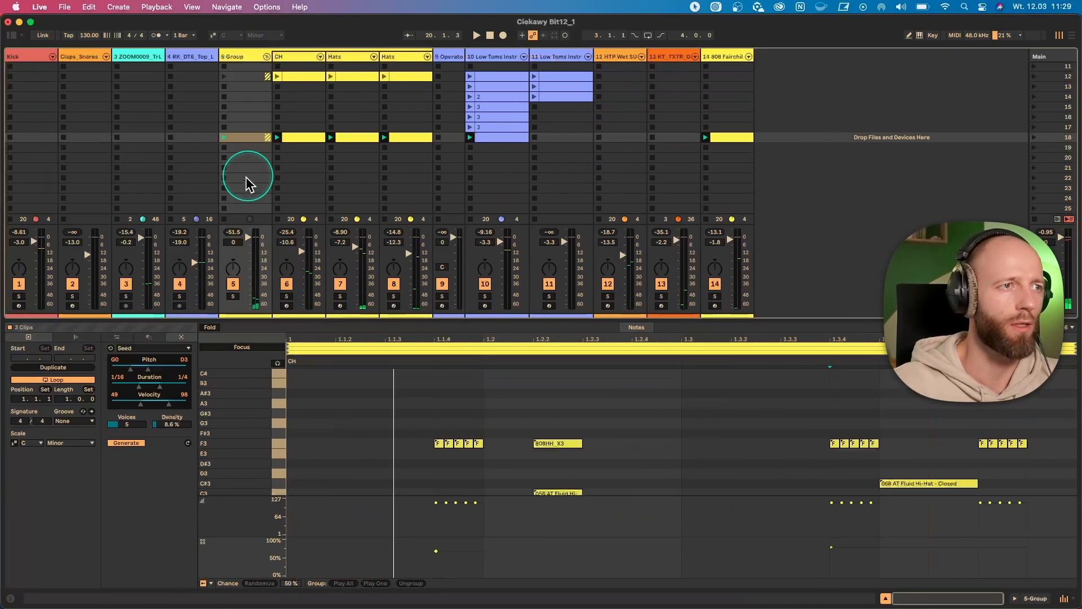
- Mute and fold the new hi-hat group track, and play the set without it
click(232, 283)
click(245, 63)
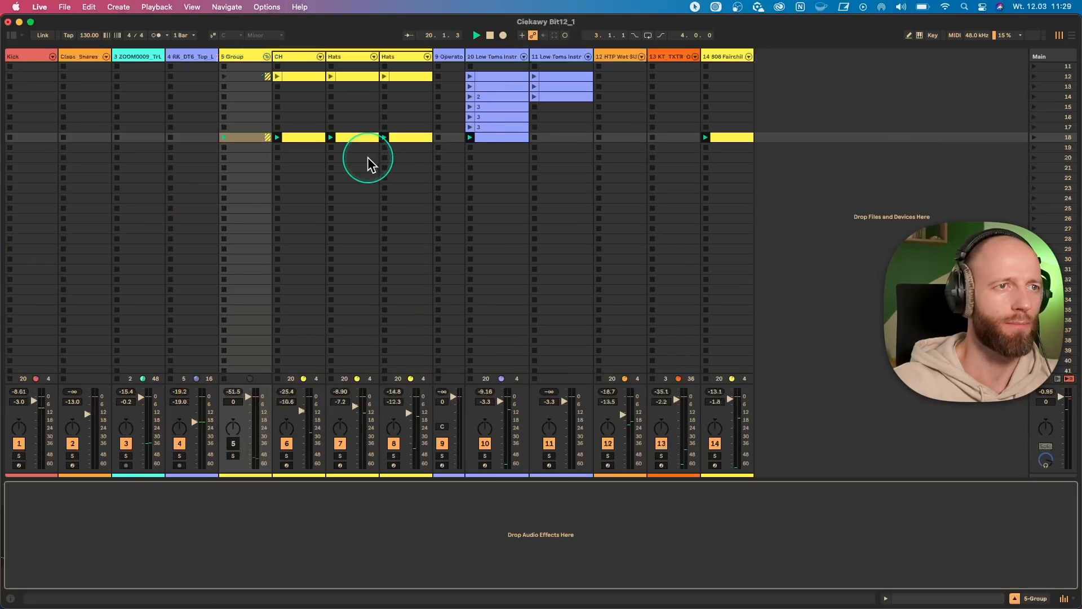
key(space)
click(266, 57)
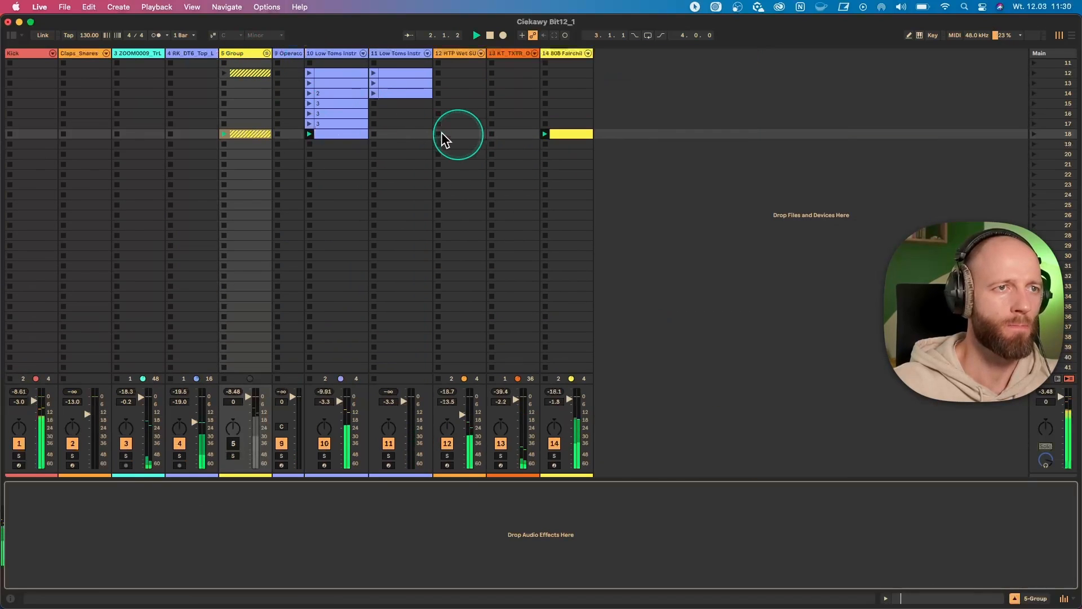
- Add a note below C2 at the start of the generated Low Toms clip and lower the note at 1.1.3
click(333, 135)
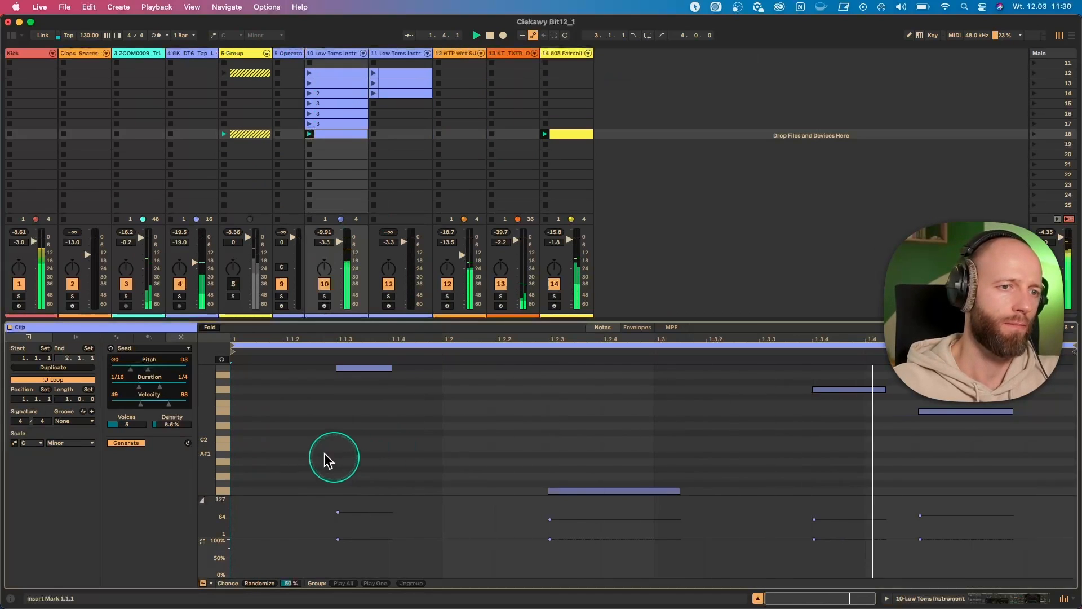
double_click(290, 440)
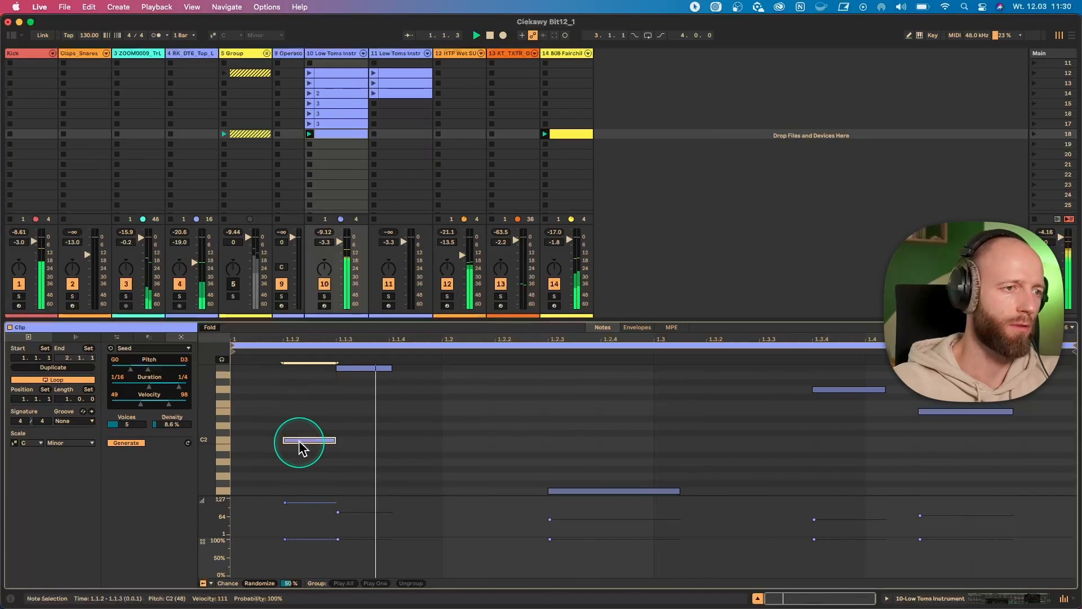
drag(304, 446, 252, 481)
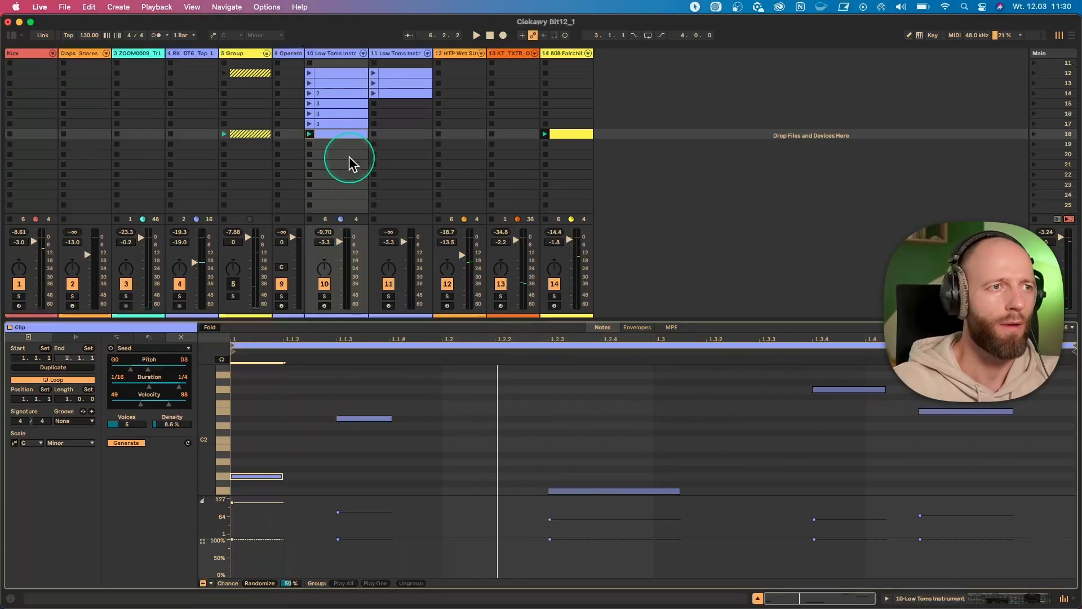
- Create an empty MIDI clip in scene 18 of the second Low Toms track and switch its generator to Shape
double_click(390, 133)
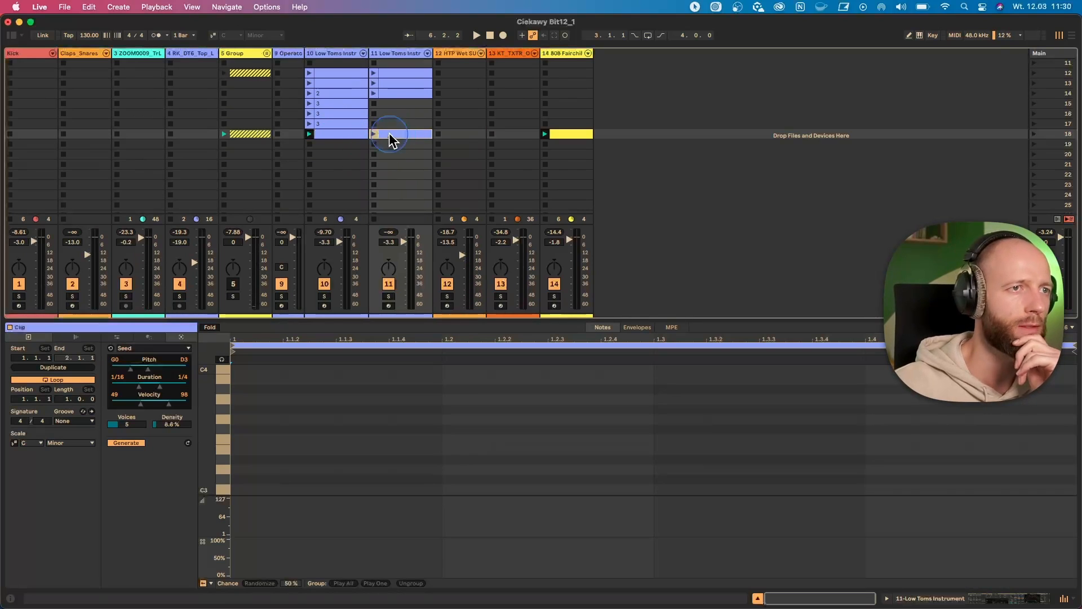
click(178, 347)
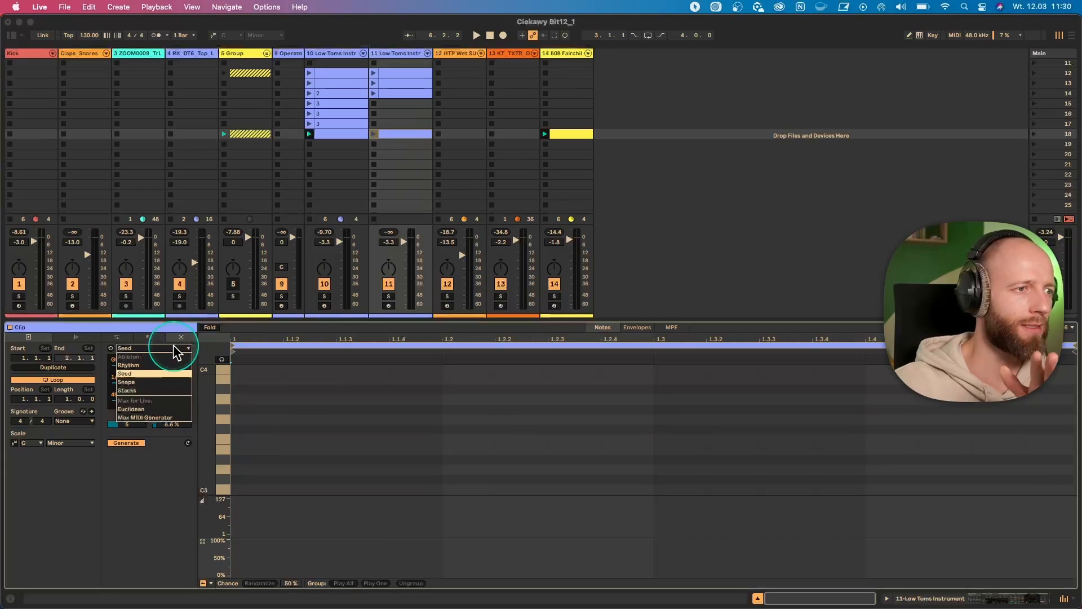
click(162, 383)
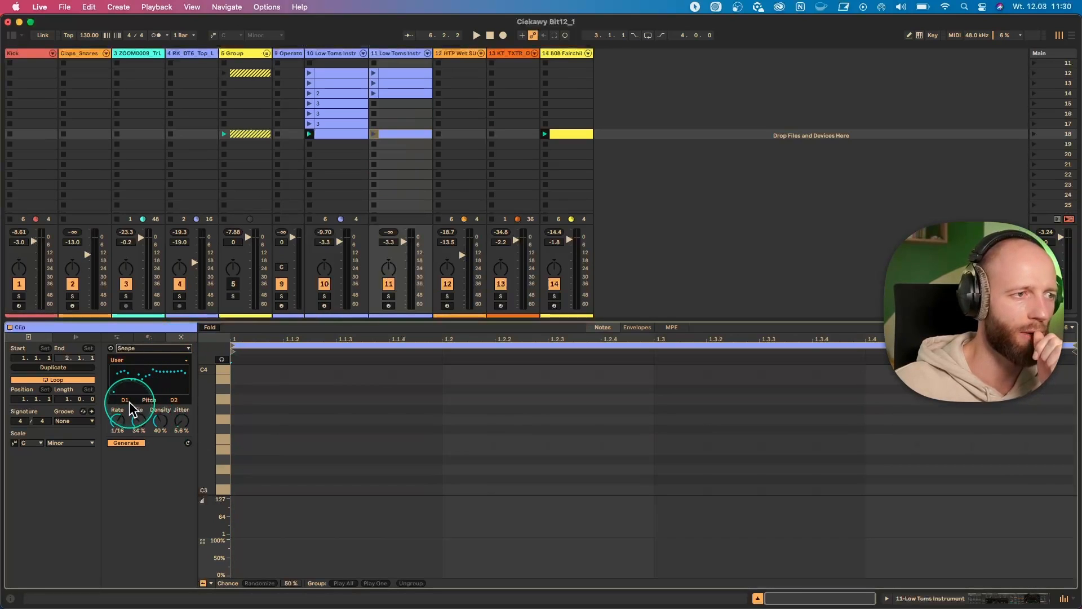
- Generate notes with the Up & Down shape over a C2 to G3 pitch range and launch the clip
drag(128, 401, 173, 373)
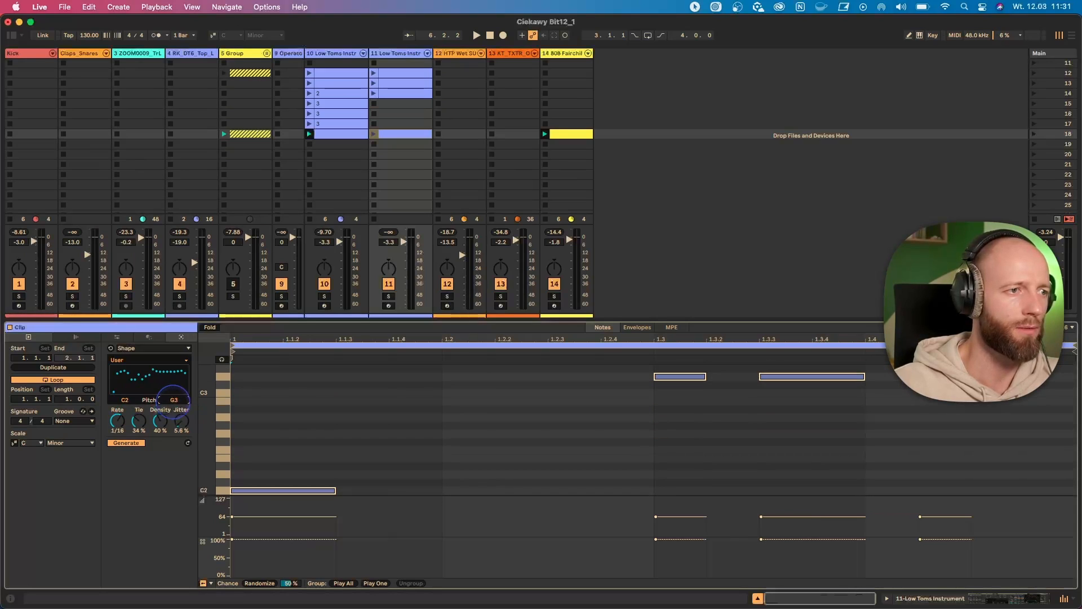
click(140, 359)
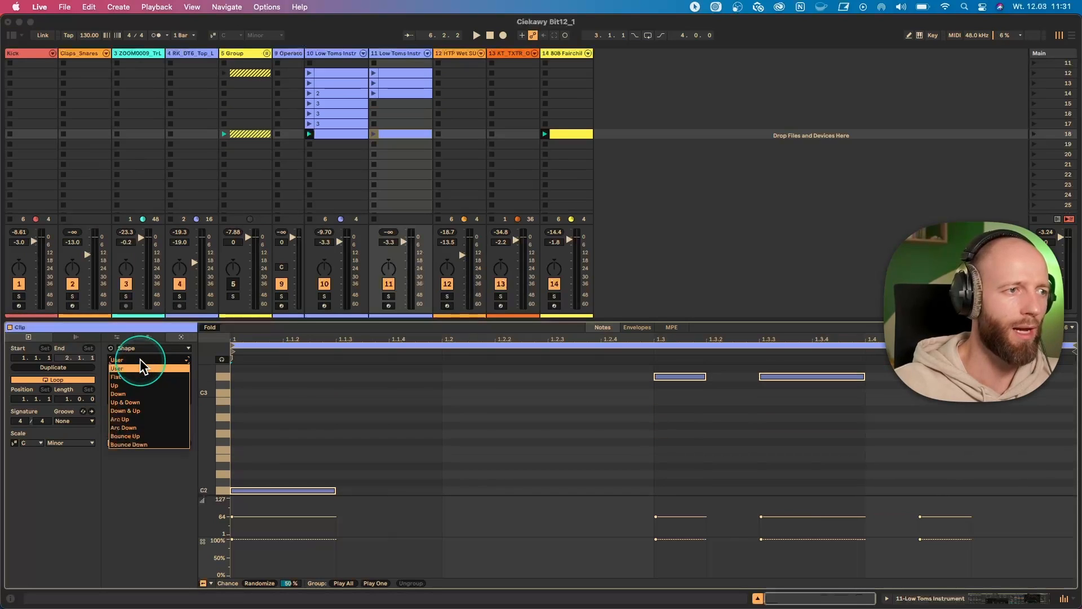
click(135, 401)
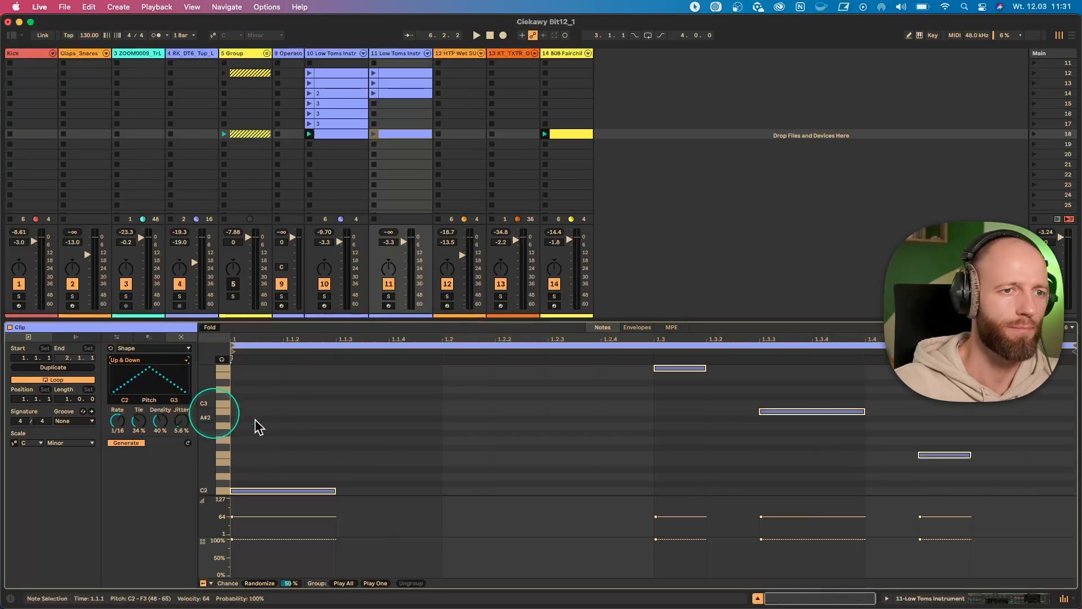
click(373, 134)
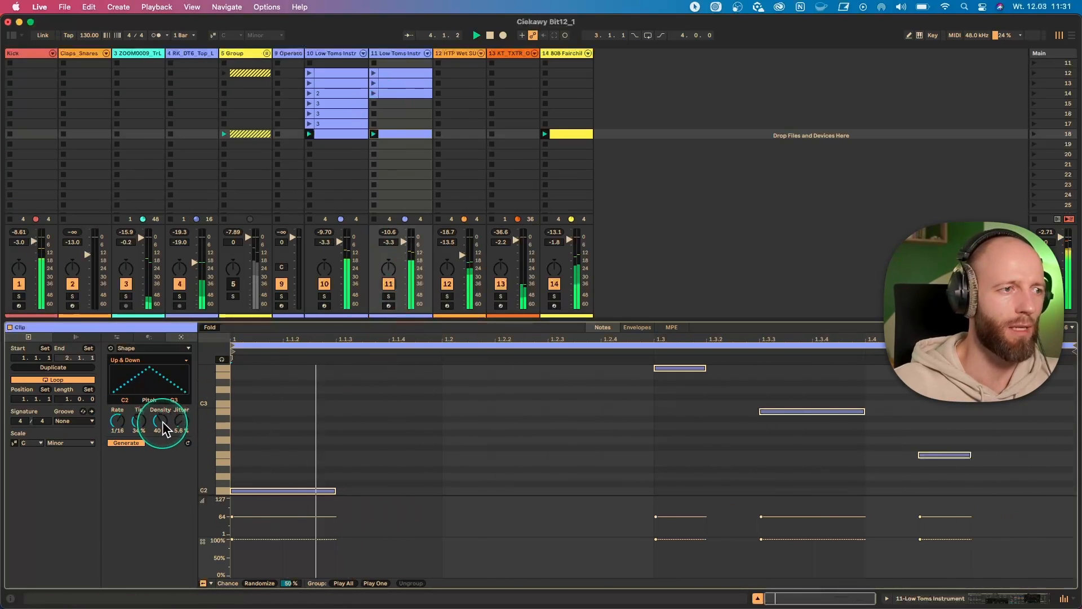
- Set the Shape generator's density to 51 % and redraw its pitch curve freehand as a wave
drag(163, 421, 162, 423)
key(space)
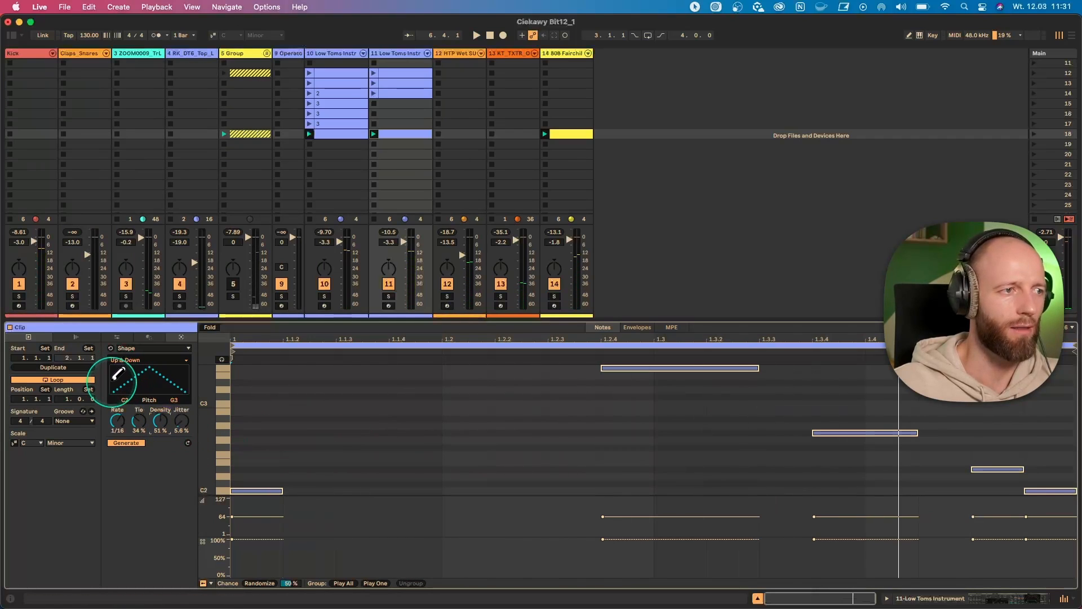
mouse_move(115, 379)
mouse_down()
mouse_move(126, 366)
mouse_move(159, 376)
mouse_move(195, 368)
mouse_move(153, 359)
mouse_up()
key(space)
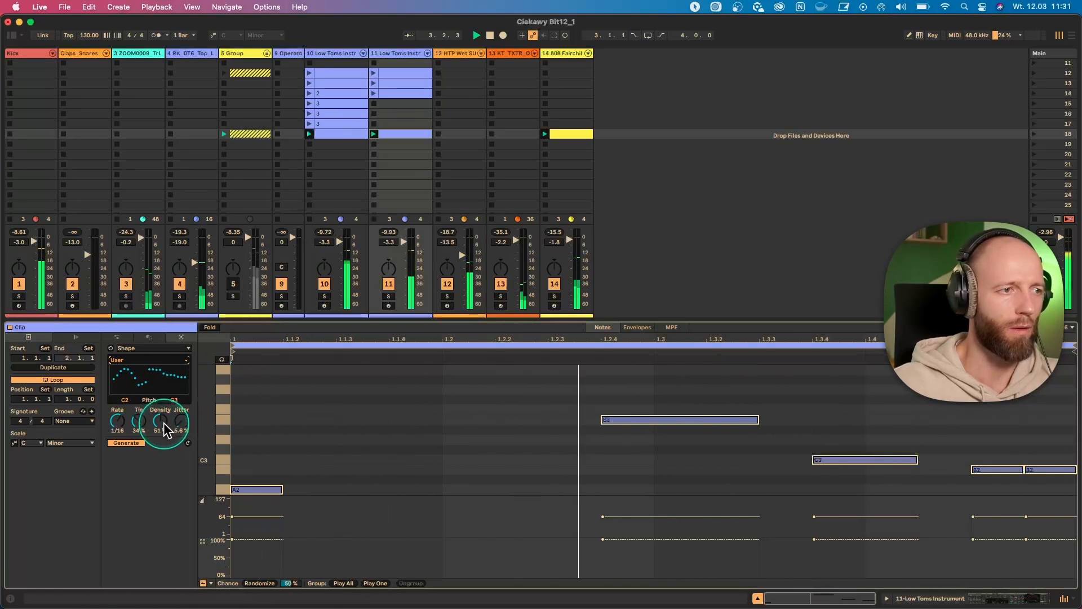
- Set the Shape generator's density to 39 %, jitter to 0.0 % and tie to 19 %, and play the result
drag(160, 419, 161, 424)
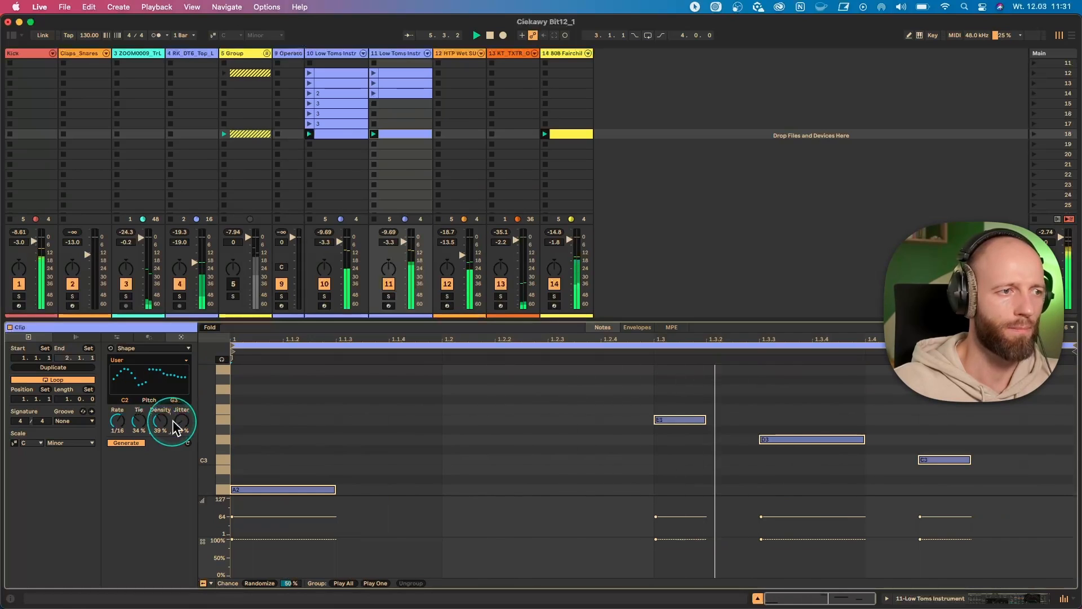
drag(180, 427, 139, 427)
key(space)
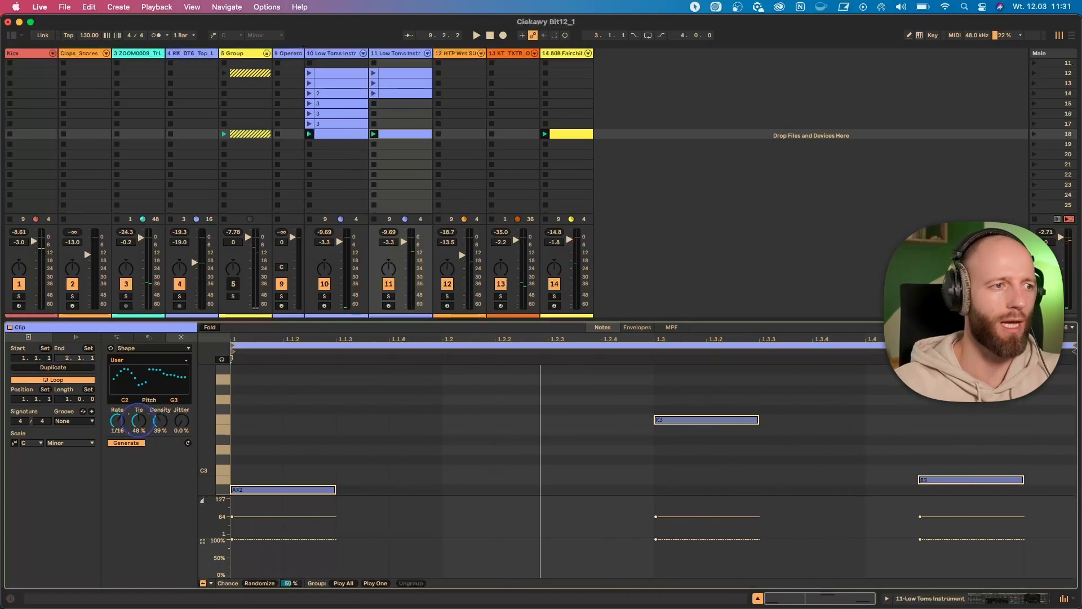
drag(138, 420, 142, 431)
key(space)
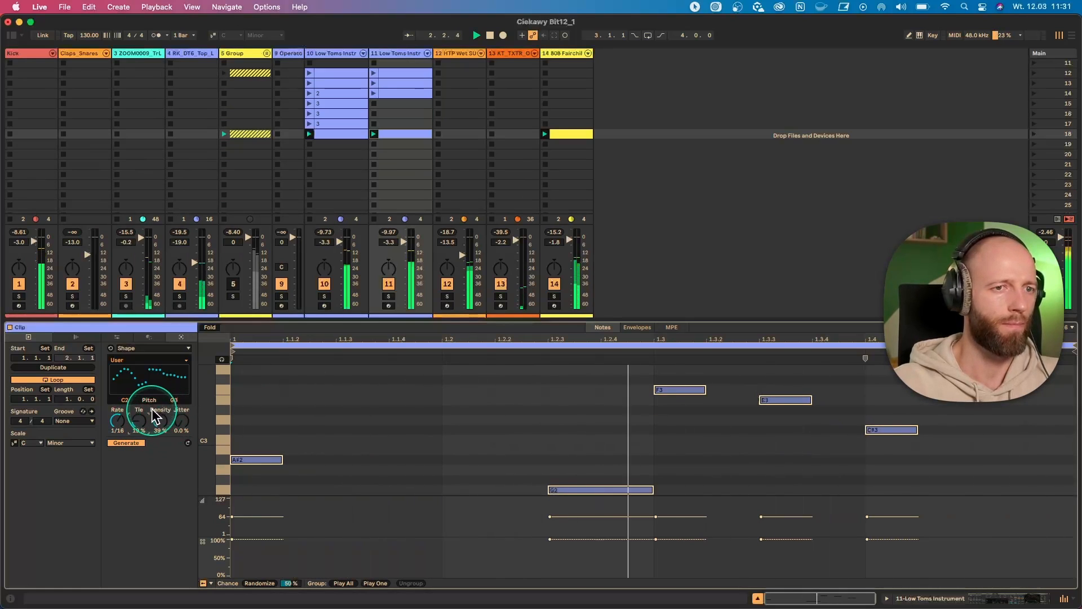
- Deactivate the G2 note at 1.2.3 and the A#2 note at 1.1.1
click(584, 489)
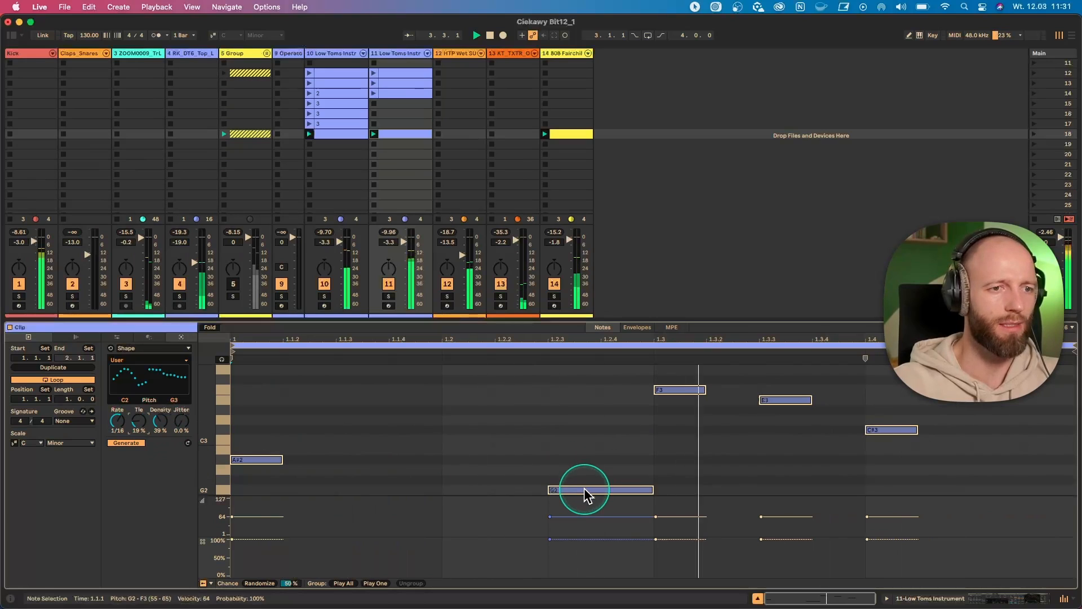
click(586, 484)
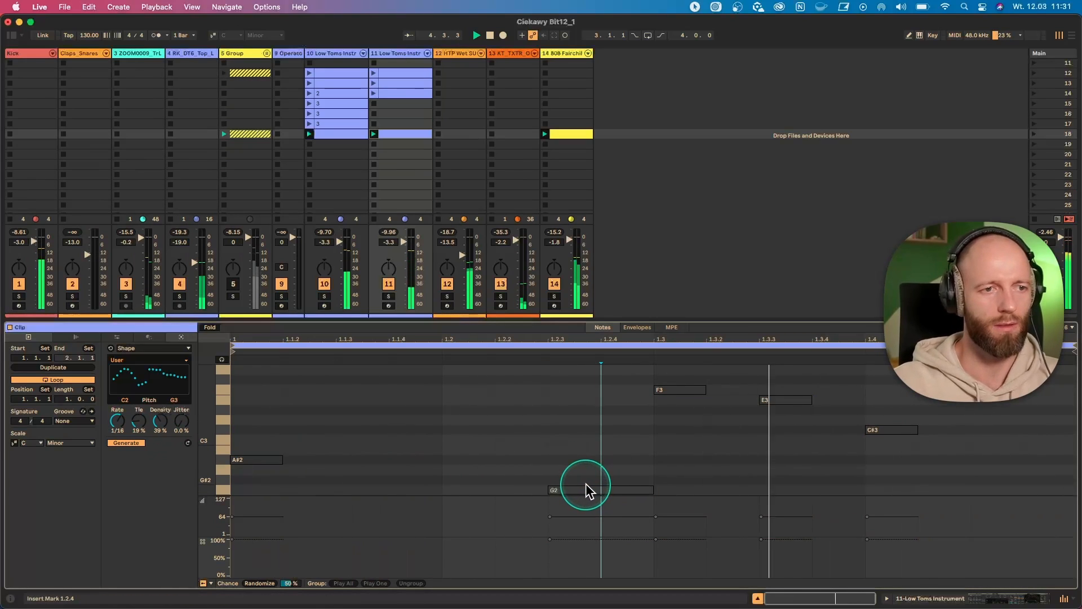
key(super+z)
click(585, 489)
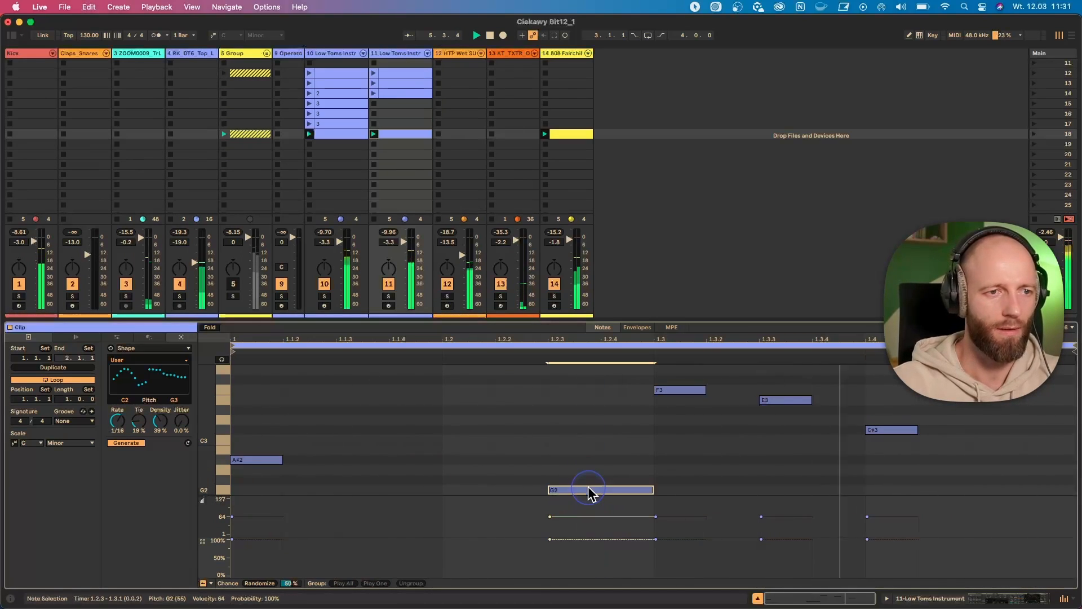
key(0)
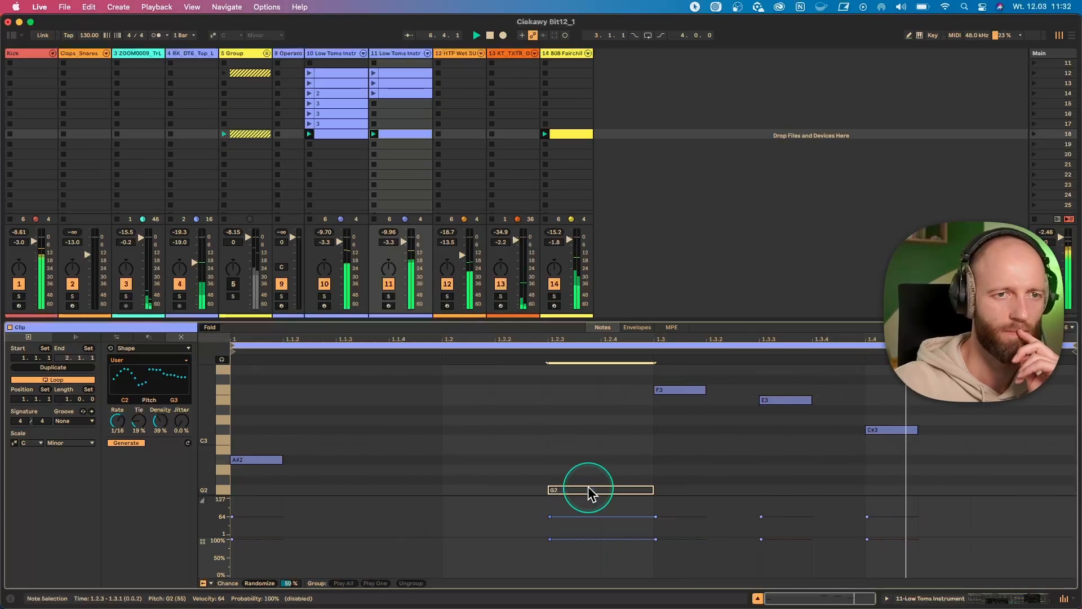
click(267, 460)
key(0)
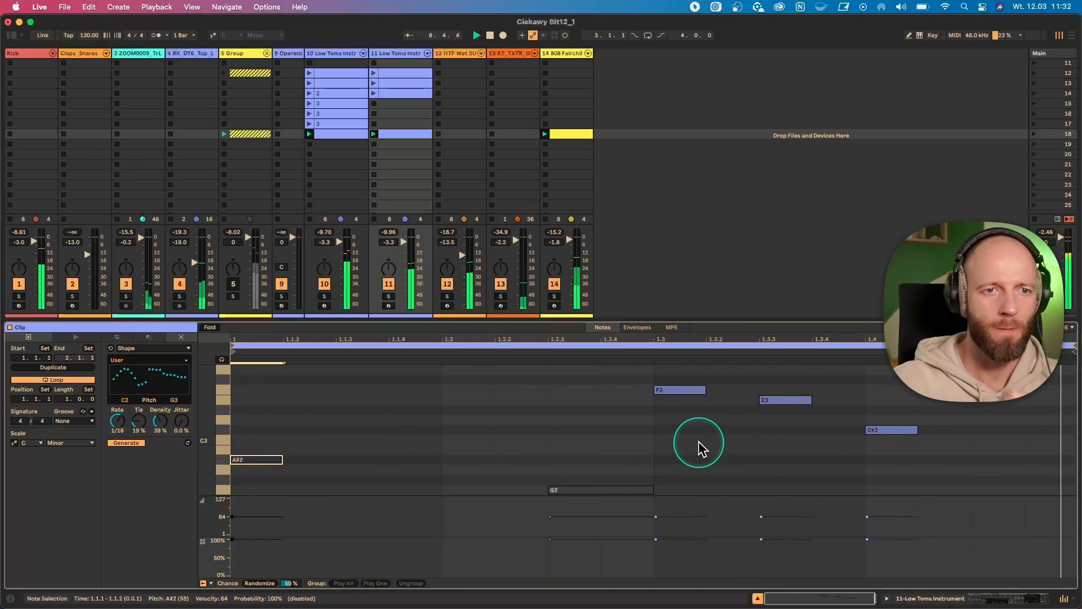
scroll(828, 445, up, 2)
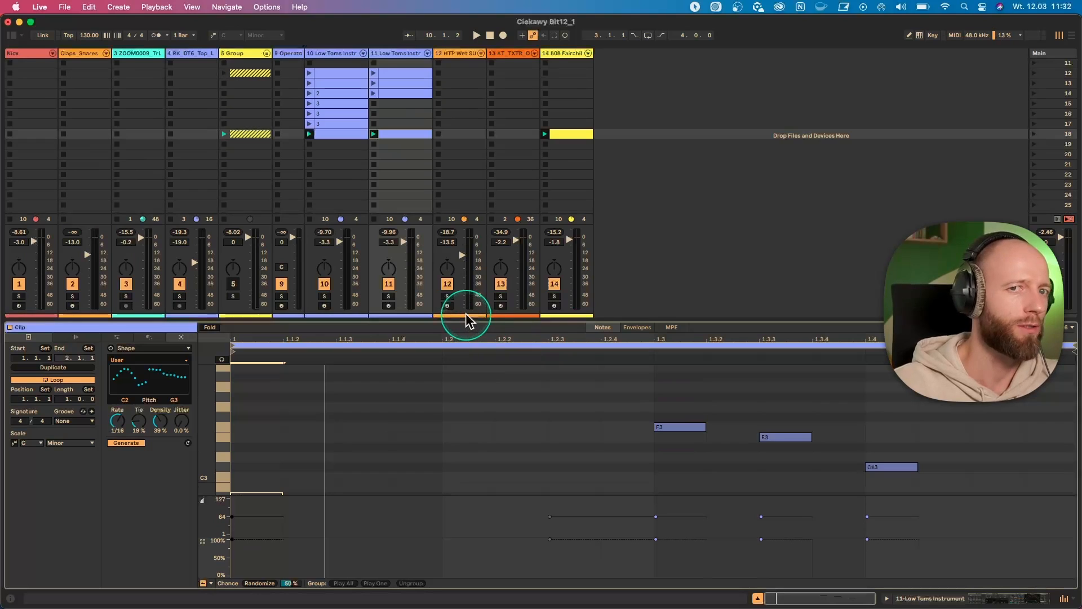
- Turn on the scale for the first Low Toms track's scene 18 clip and set it to C Phrygian
click(336, 133)
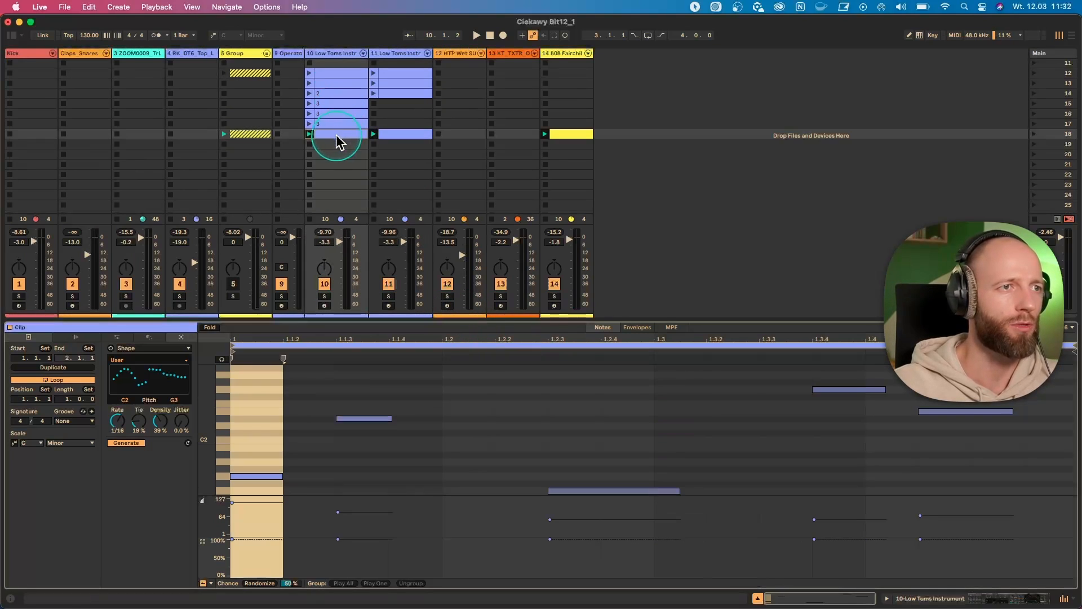
click(15, 443)
click(73, 443)
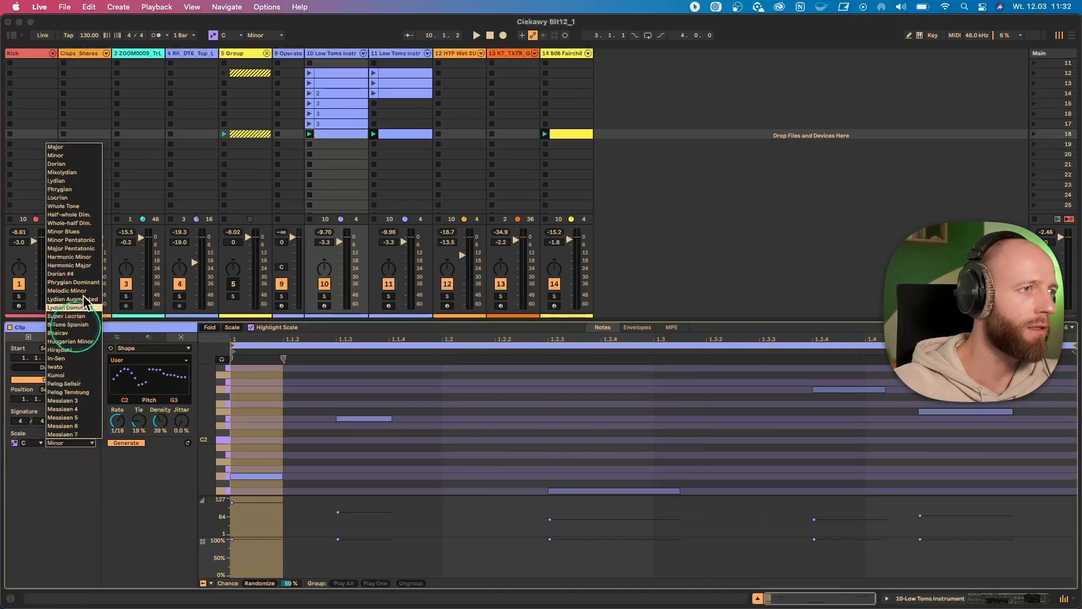
click(83, 189)
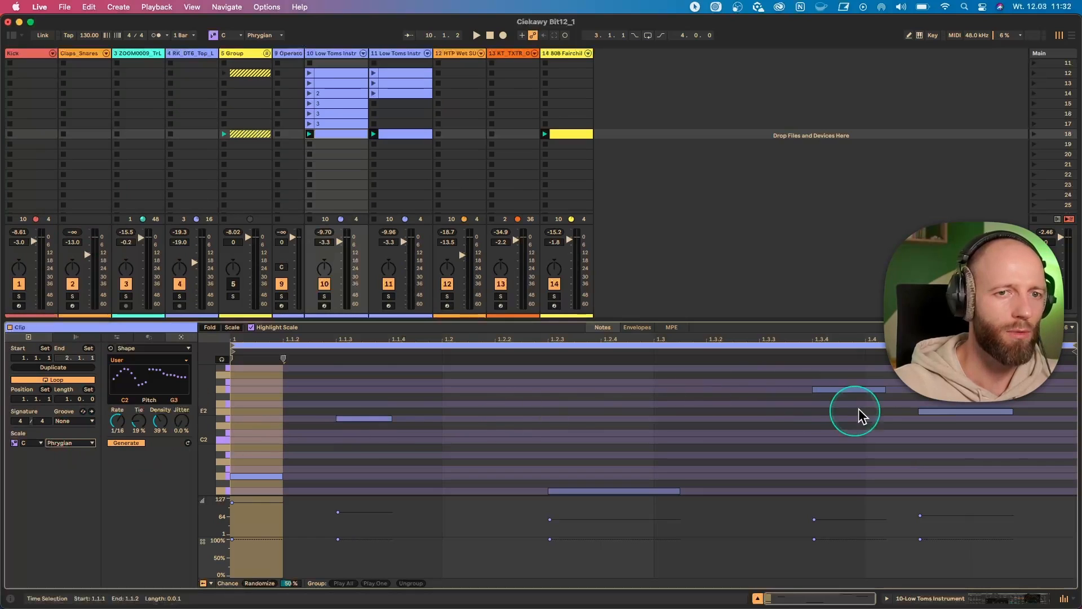
- Fit all notes of the first Low Toms clip to the C Phrygian scale
click(926, 410)
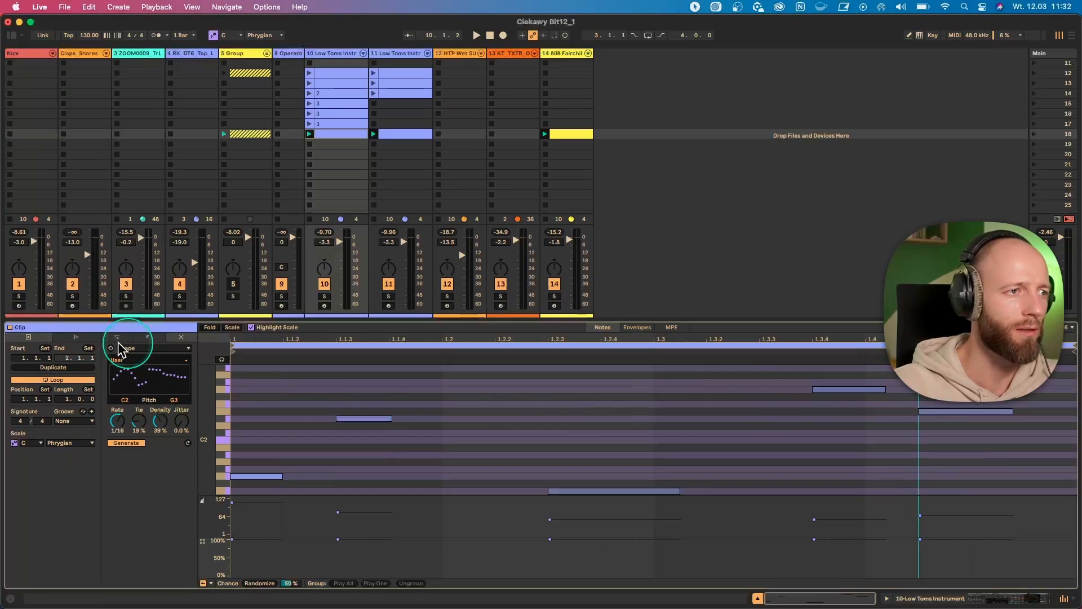
click(75, 338)
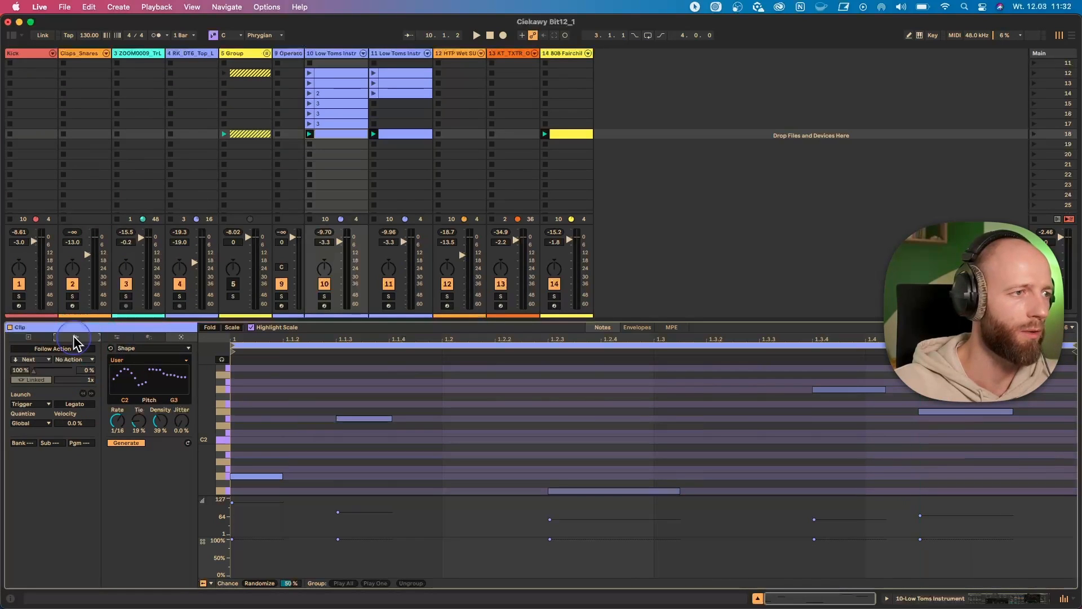
click(29, 337)
click(127, 338)
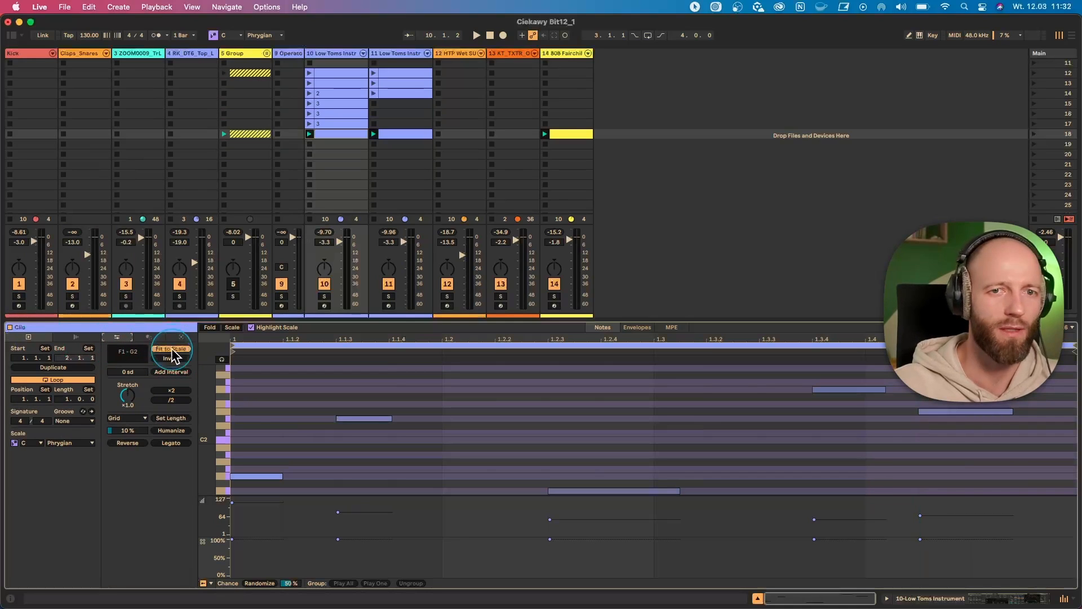
key(super+a)
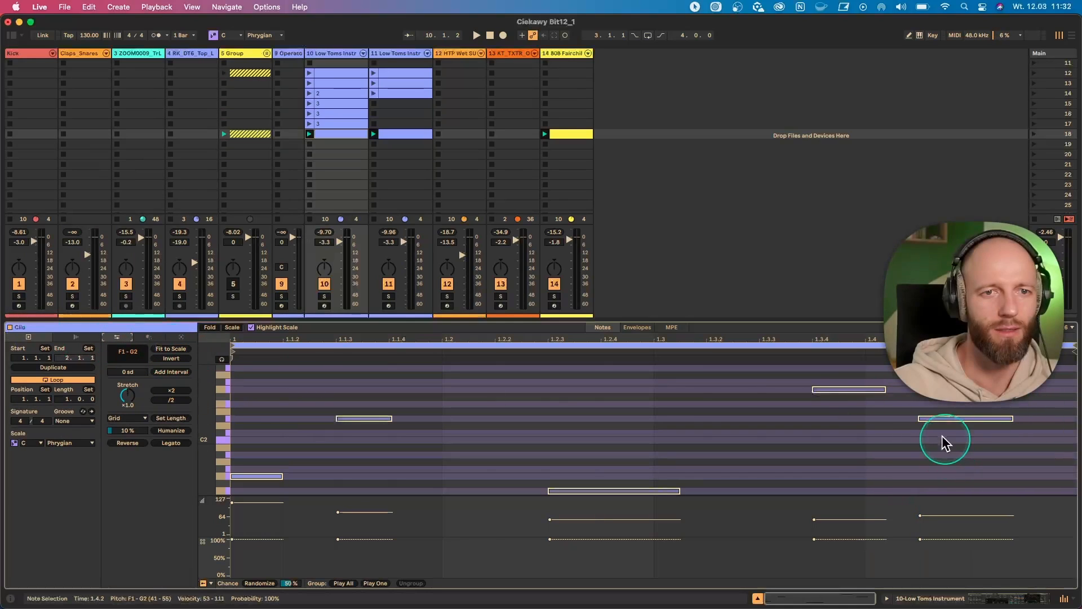
- Turn on the C Minor scale for the second Low Toms clip and check its E3 and C#3 notes
click(391, 132)
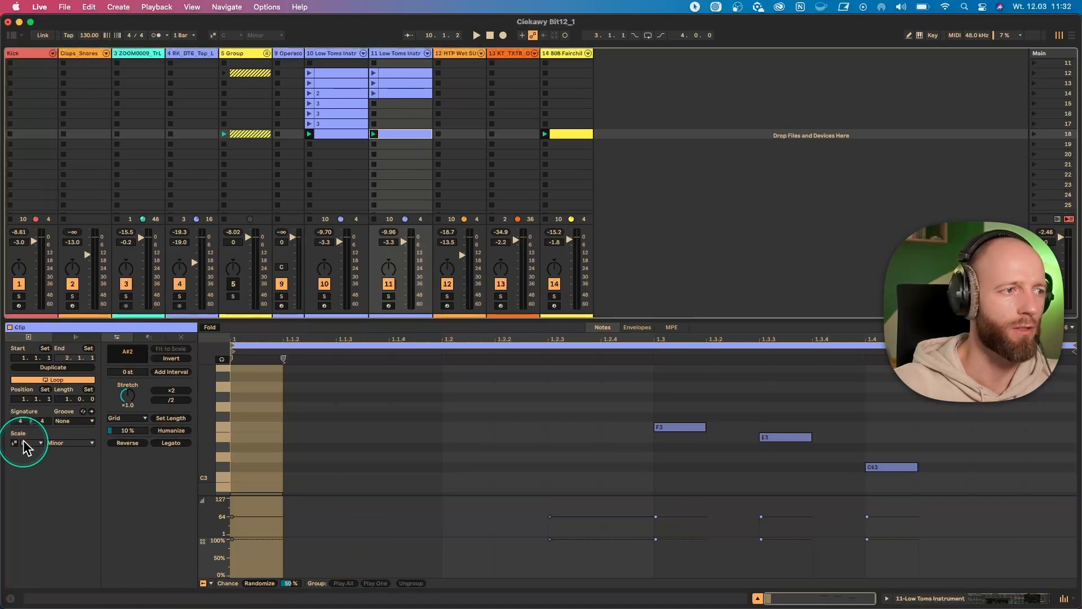
click(22, 443)
click(236, 379)
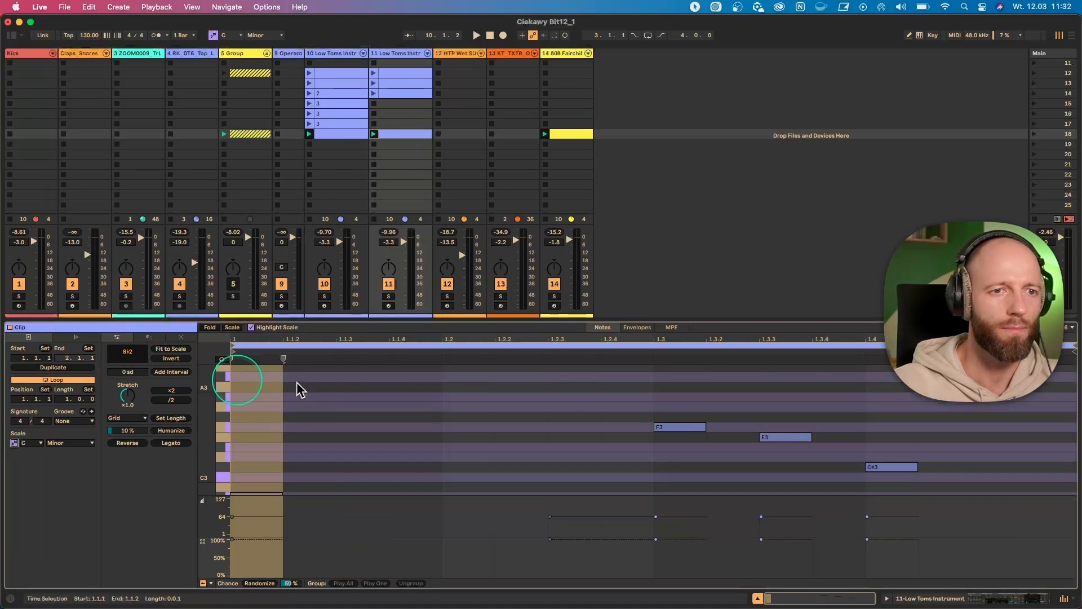
click(782, 439)
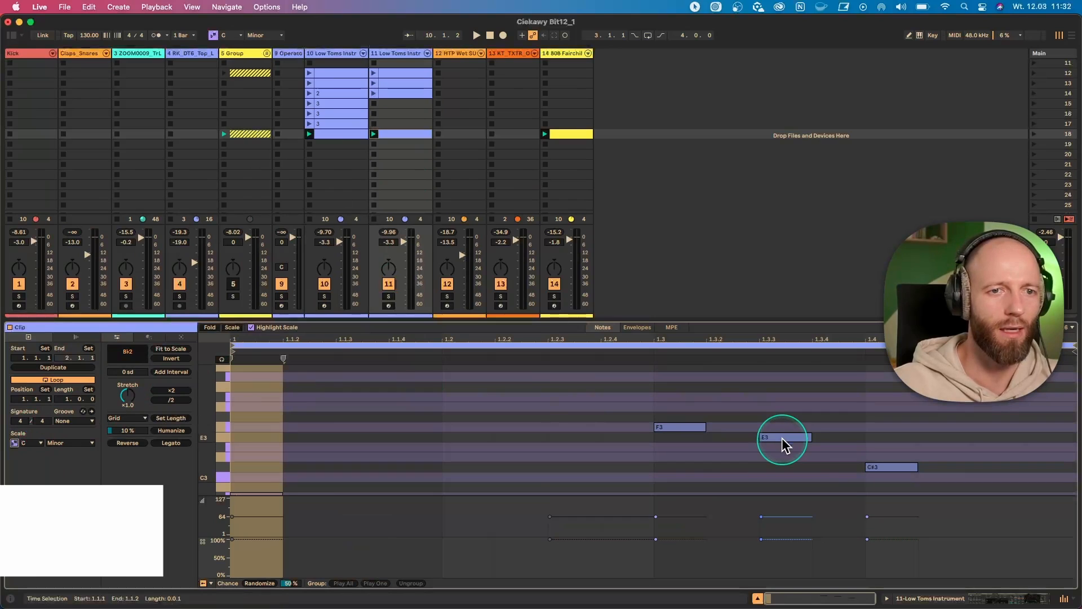
click(884, 468)
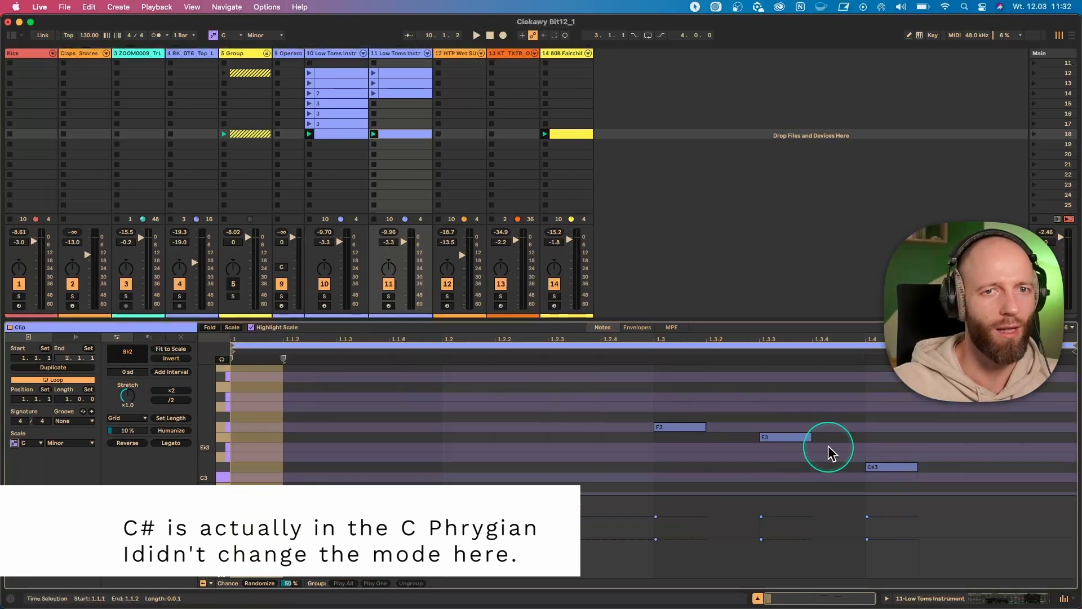
click(792, 439)
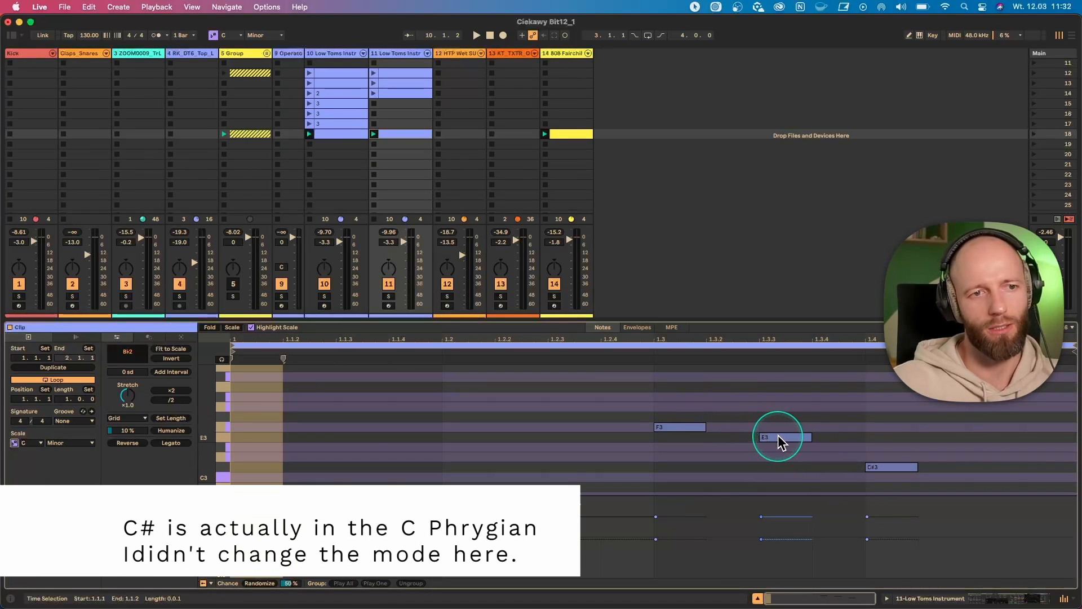
- Try lowering the E3 note to Eb3 and raising the C#3 note to D3 during playback, and undo both moves
key(space)
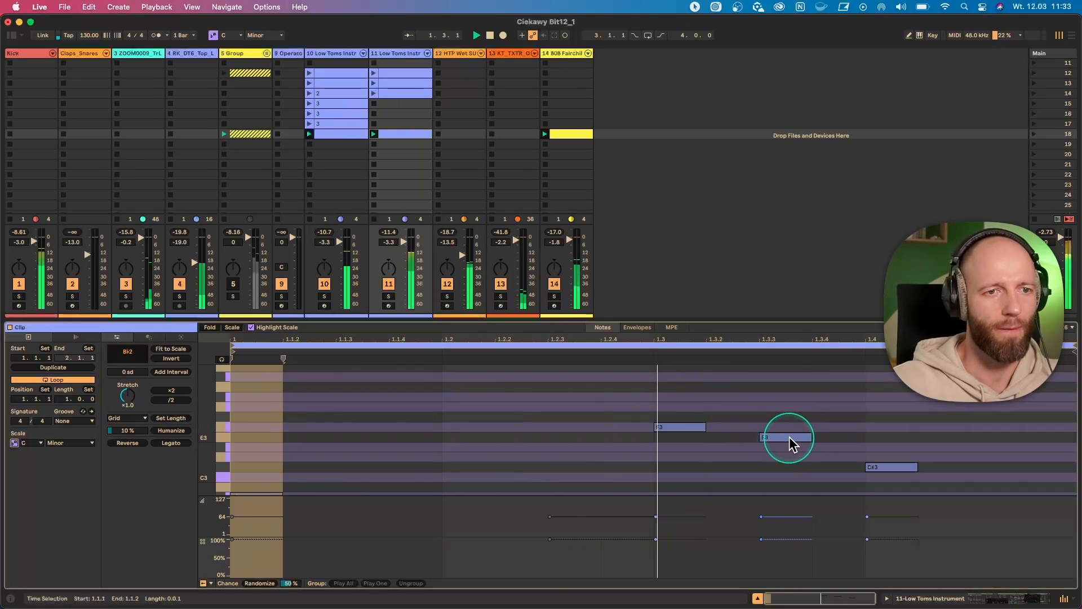
drag(789, 436, 789, 448)
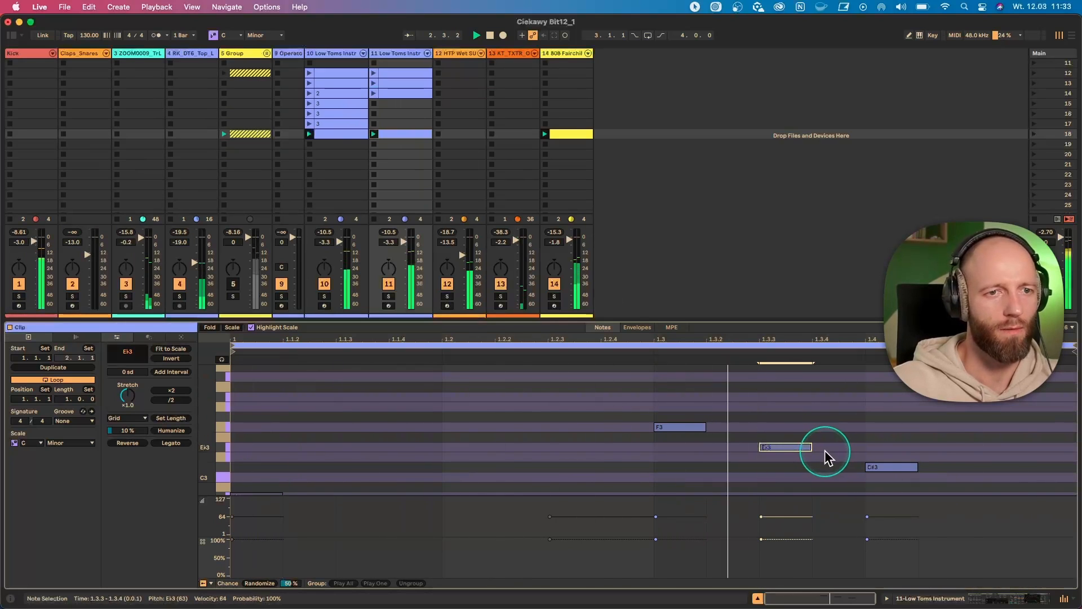
drag(895, 468, 896, 458)
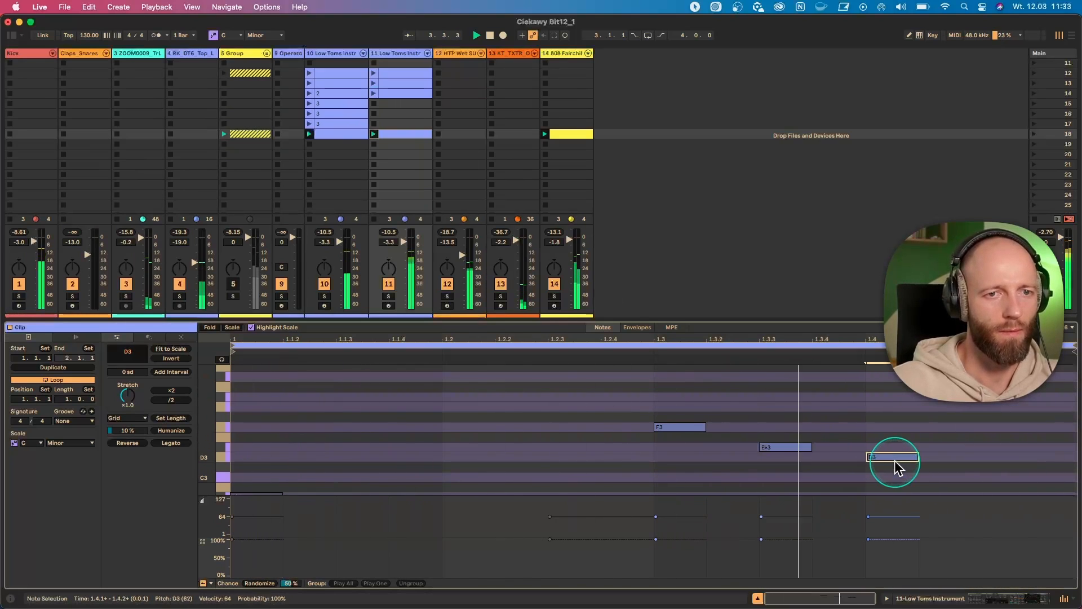
key(super+z)
key(super+z)
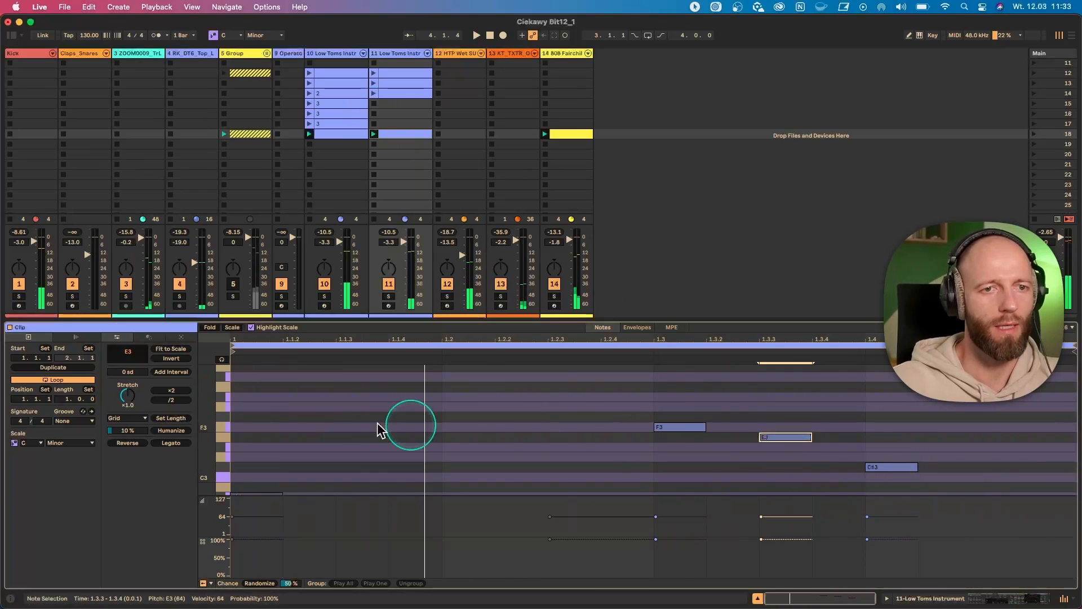
- Fit the E3 note at 1.3.3 and the C#3 note at 1.4.1 to the scale, and play the set
click(161, 349)
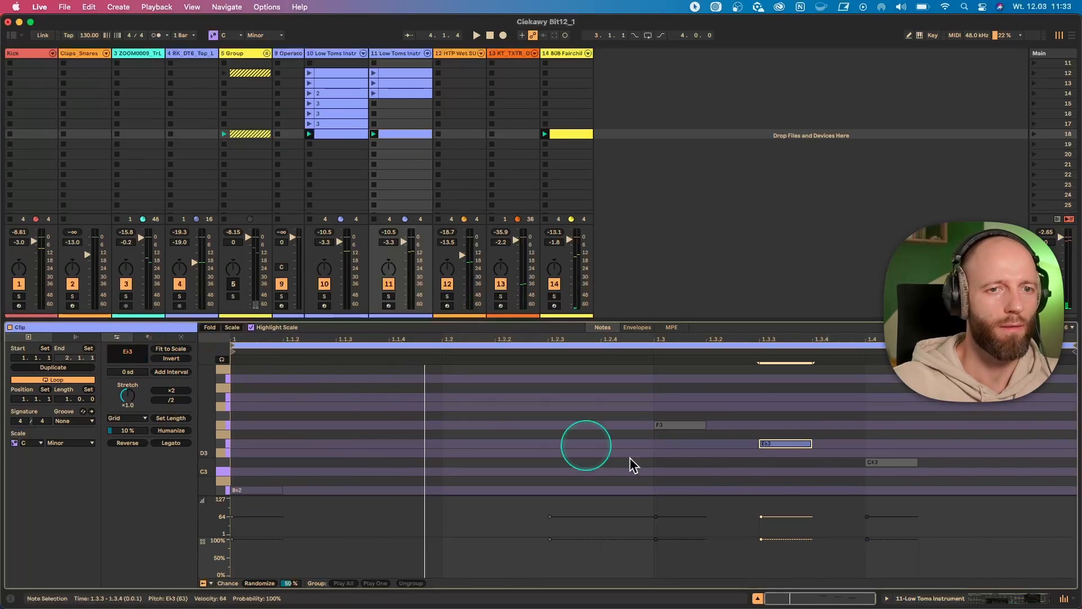
click(750, 478)
click(878, 464)
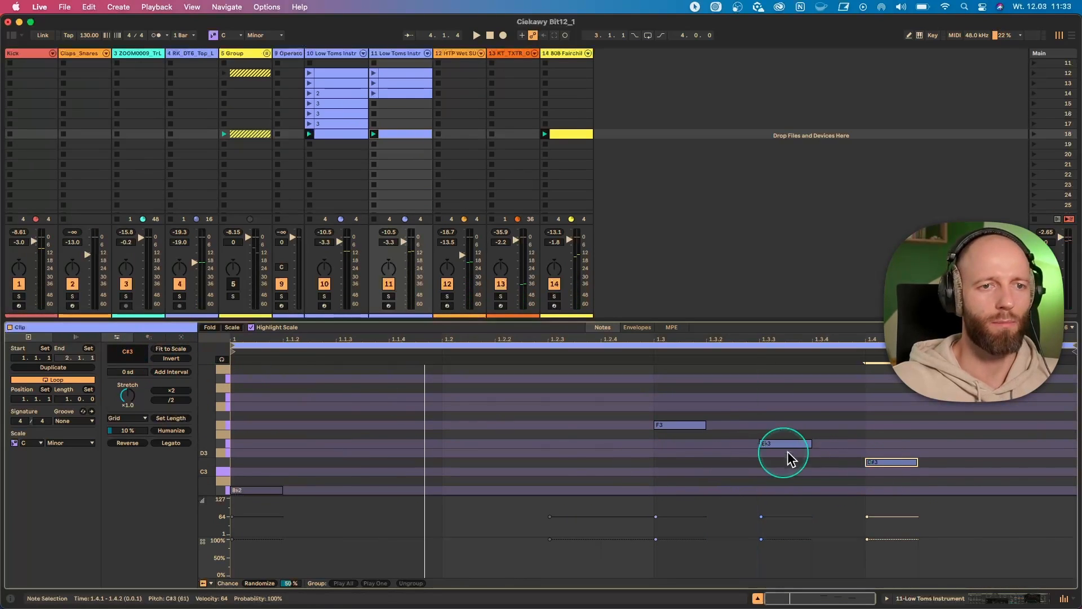
click(161, 350)
click(872, 454)
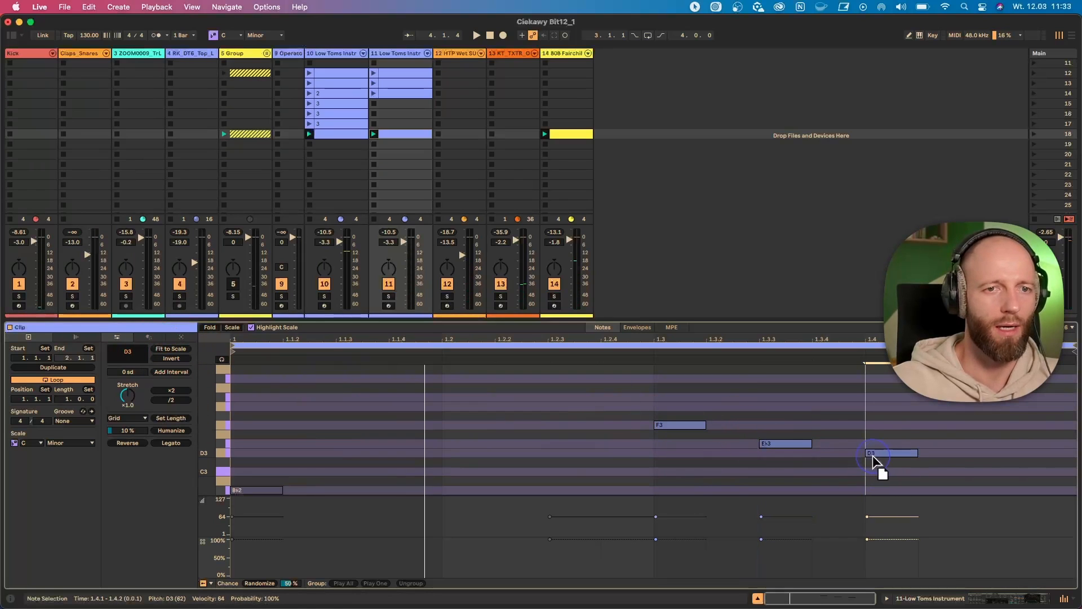
key(space)
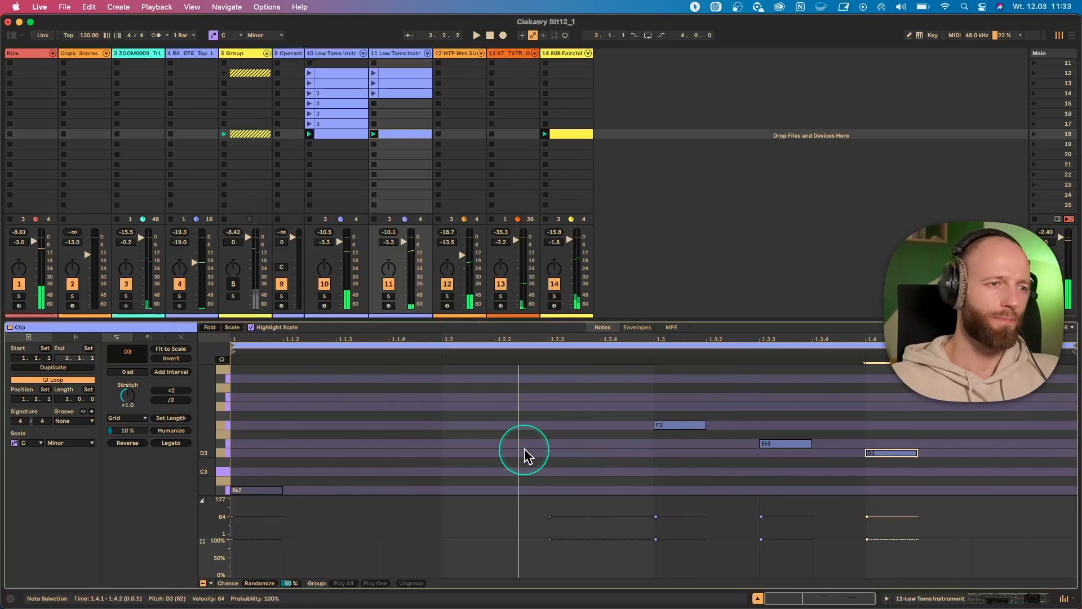
- Name the playing clip on track 11 "counter melody", and duplicate it into the next slot as "2"
click(402, 135)
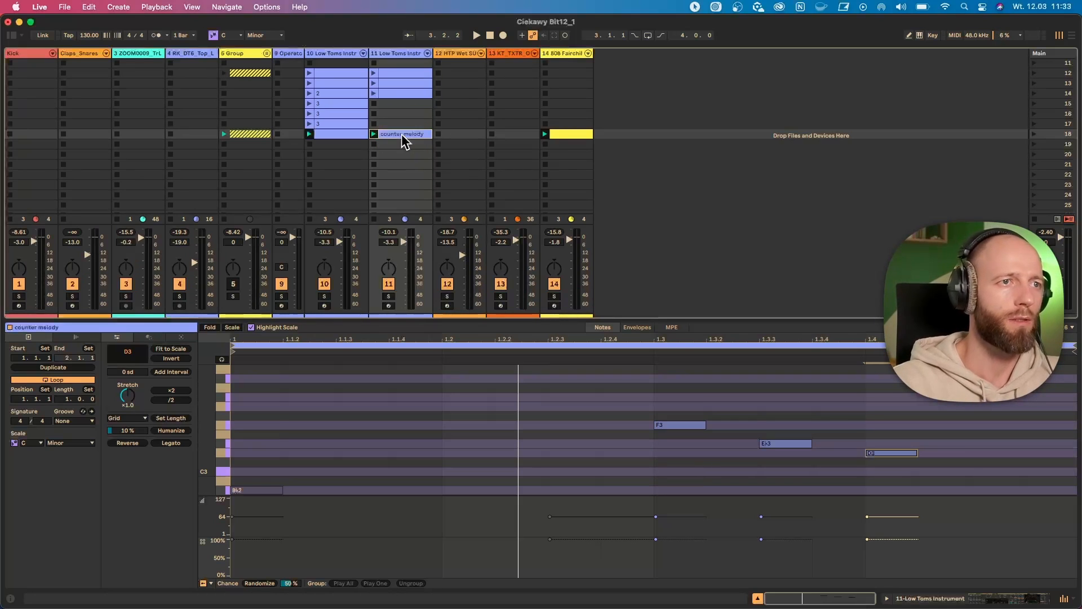
drag(401, 133, 398, 149)
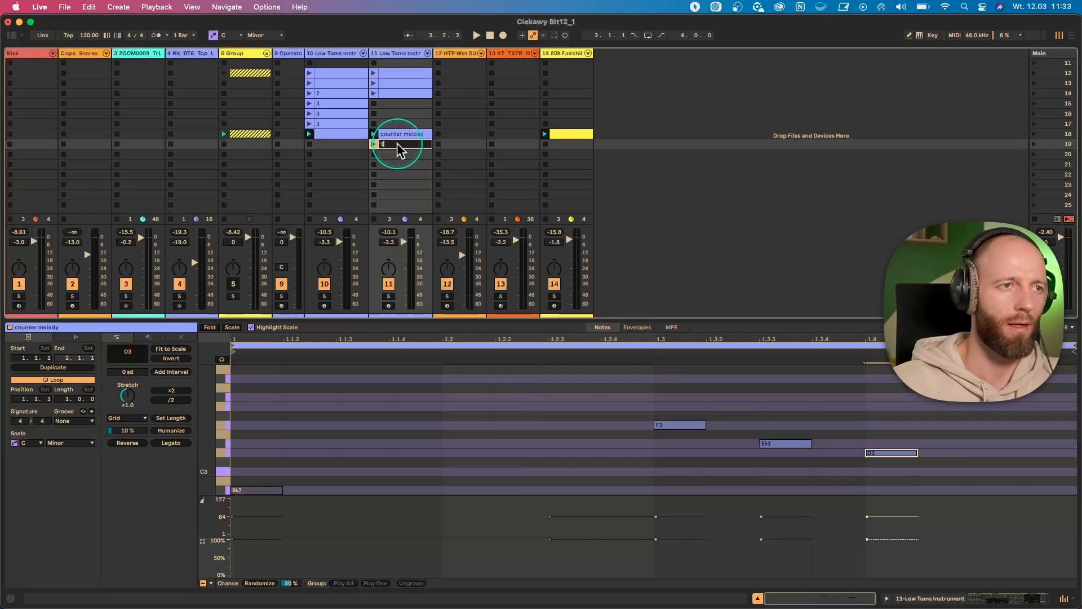
double_click(397, 145)
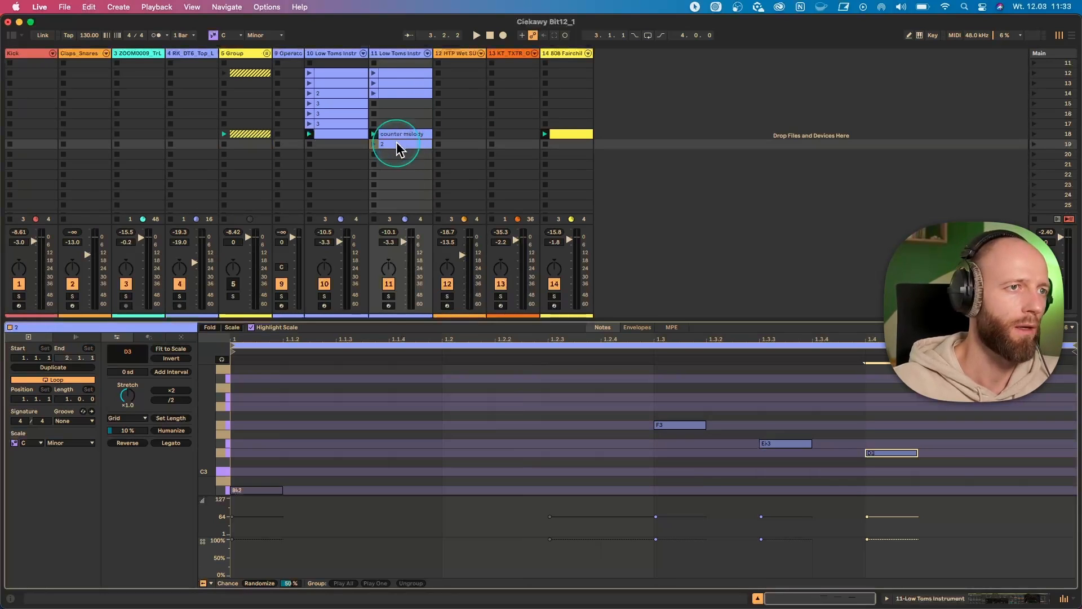
- Choose the Connect transformation for clip 2 on track 11, and enlarge the note editor with no notes selected
click(148, 337)
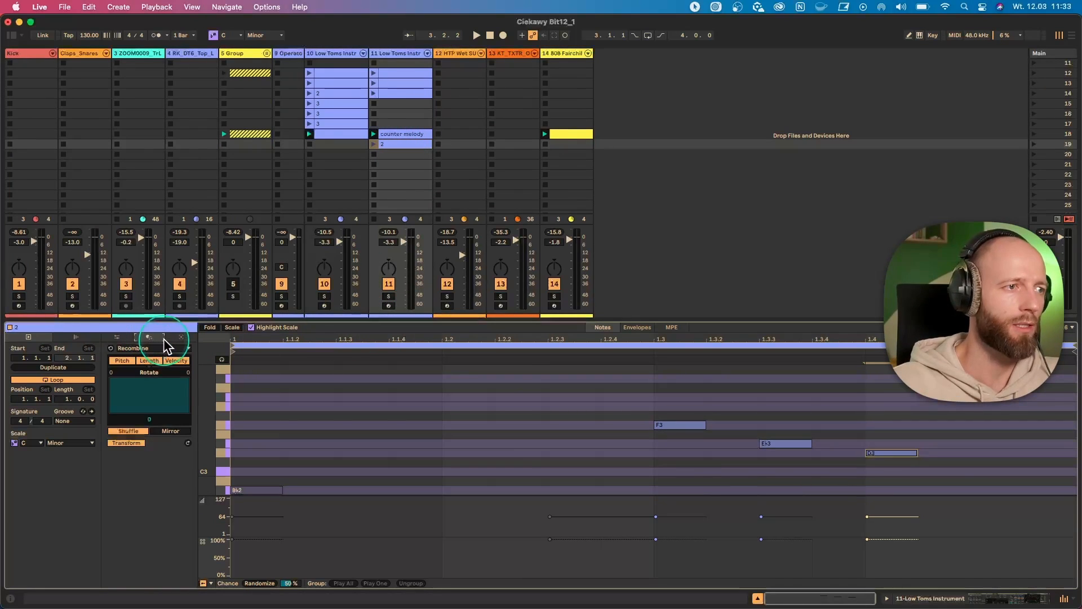
click(162, 348)
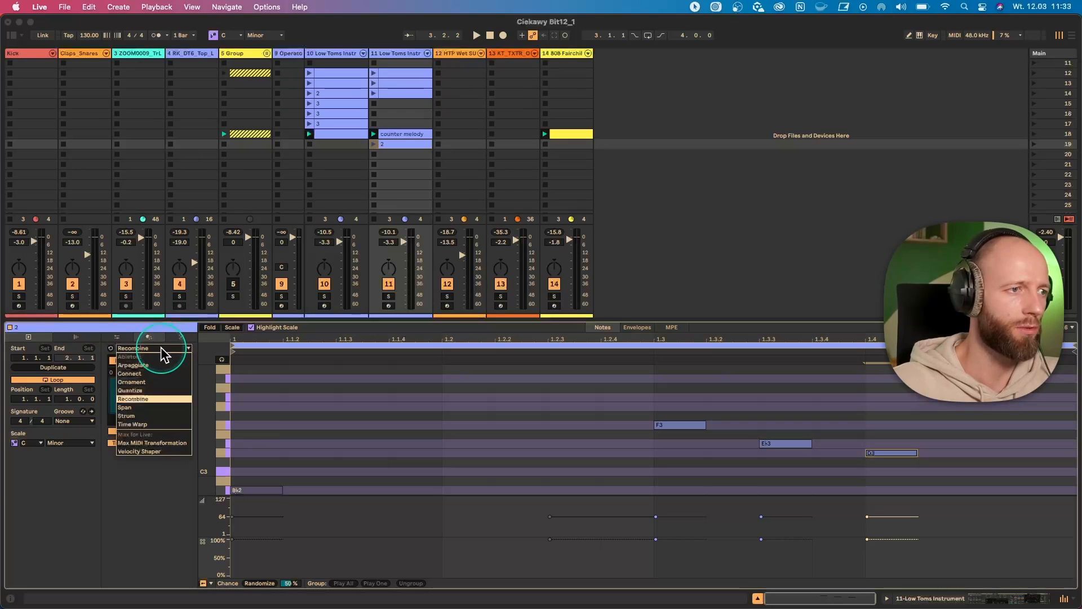
click(149, 339)
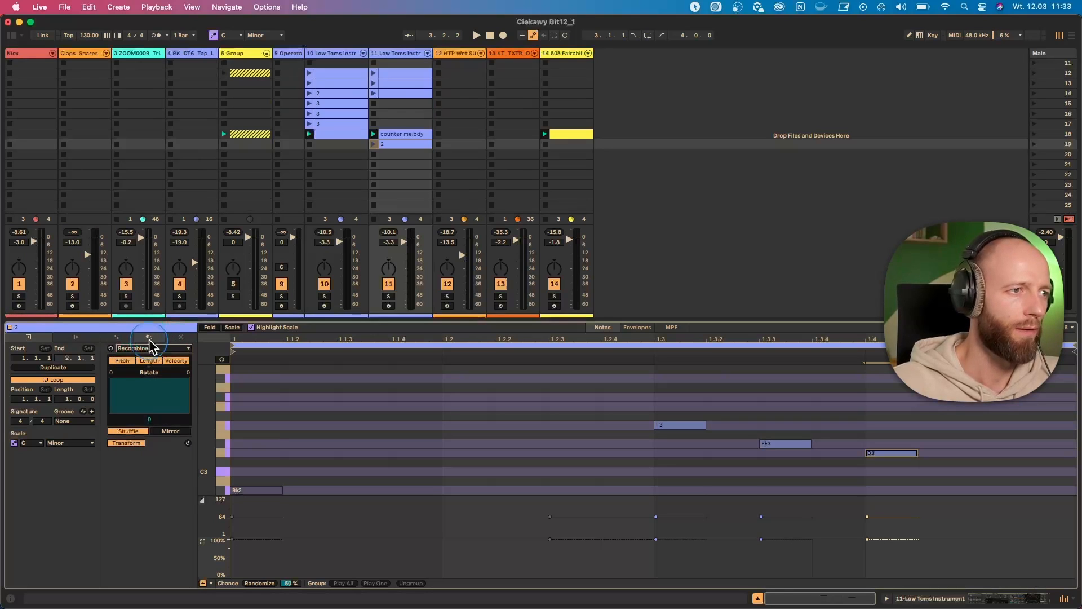
click(152, 349)
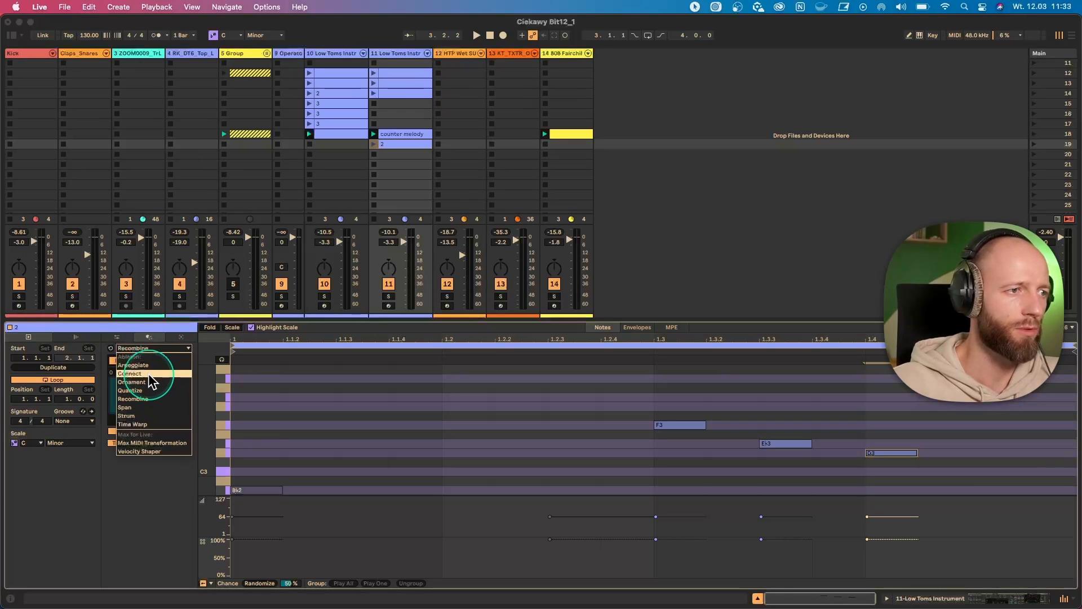
click(150, 373)
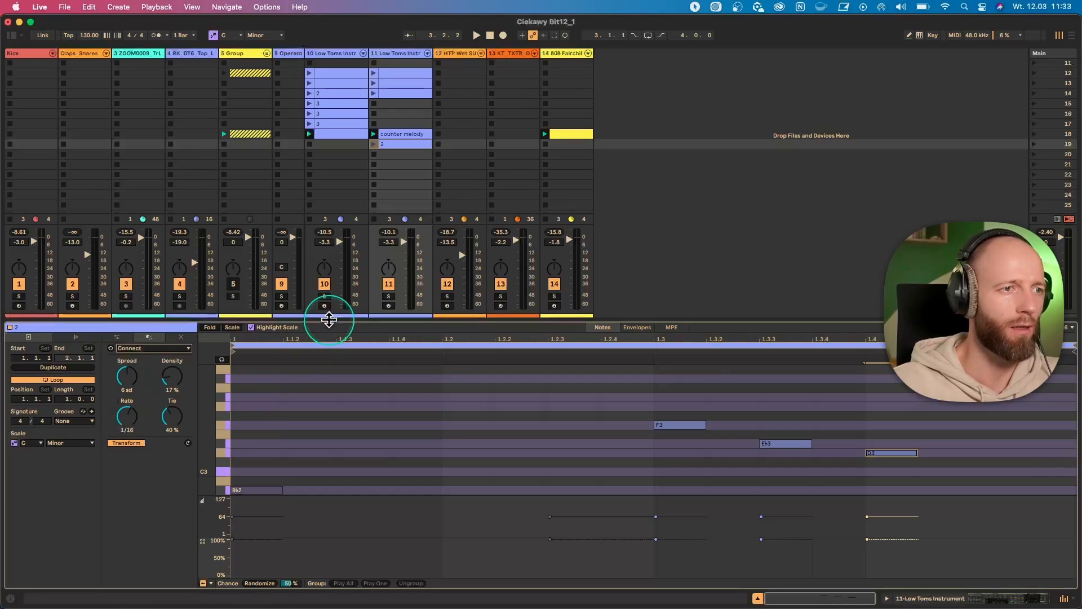
drag(329, 319, 327, 223)
click(415, 355)
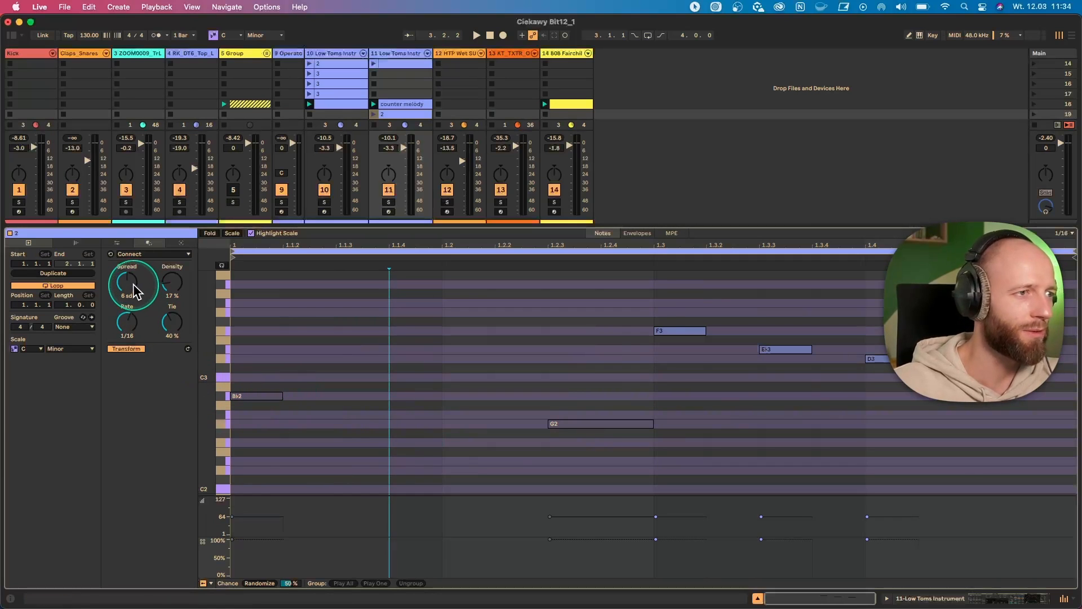
- Apply Connect to clip 2 with a spread of 5 sd, and launch the clip
drag(134, 292, 134, 280)
click(651, 479)
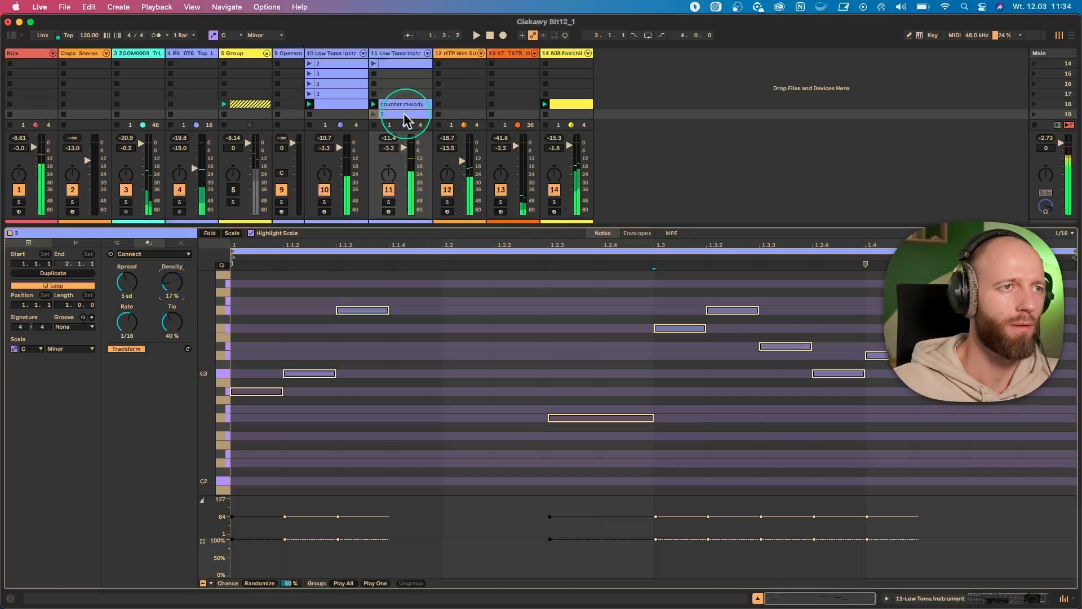
click(373, 114)
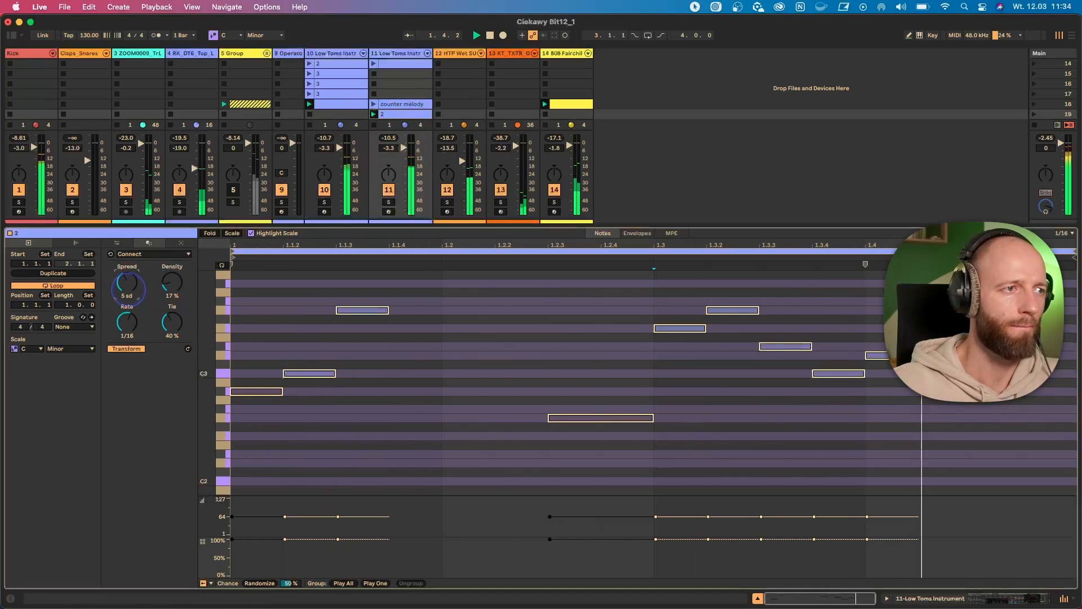
- Adjust Connect during playback to a spread of 10 sd, a tie of 65% and a density of 91%
drag(127, 282, 128, 284)
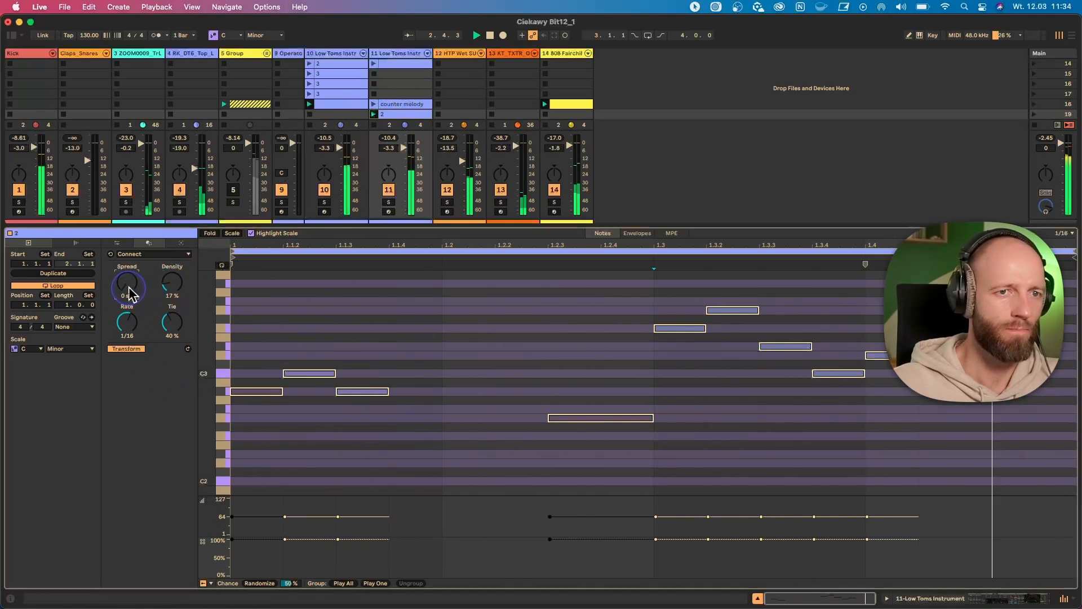
drag(170, 324, 165, 329)
drag(124, 288, 123, 283)
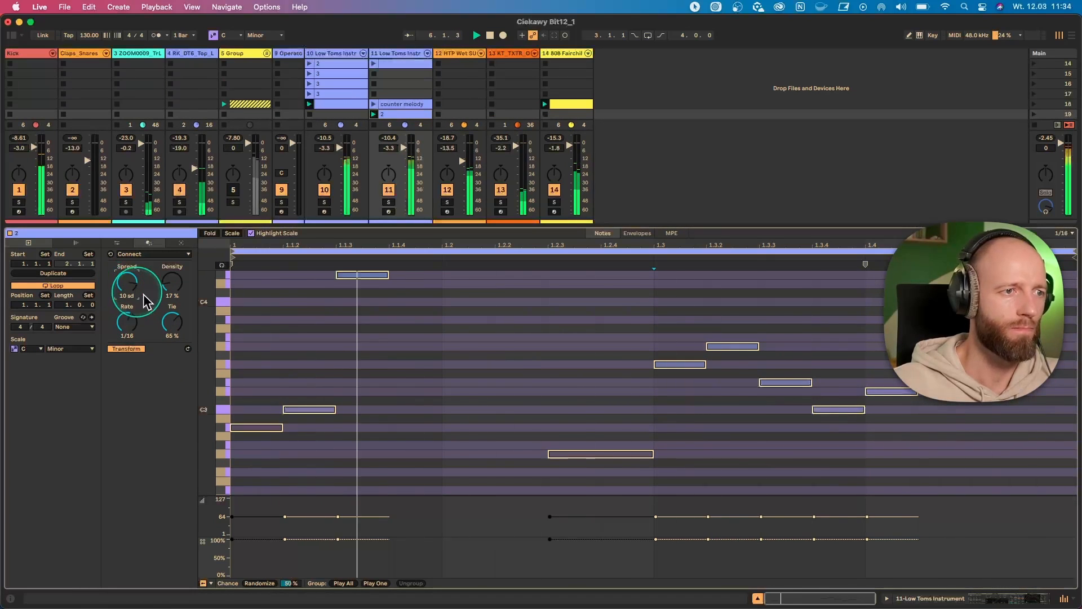
drag(172, 282, 172, 248)
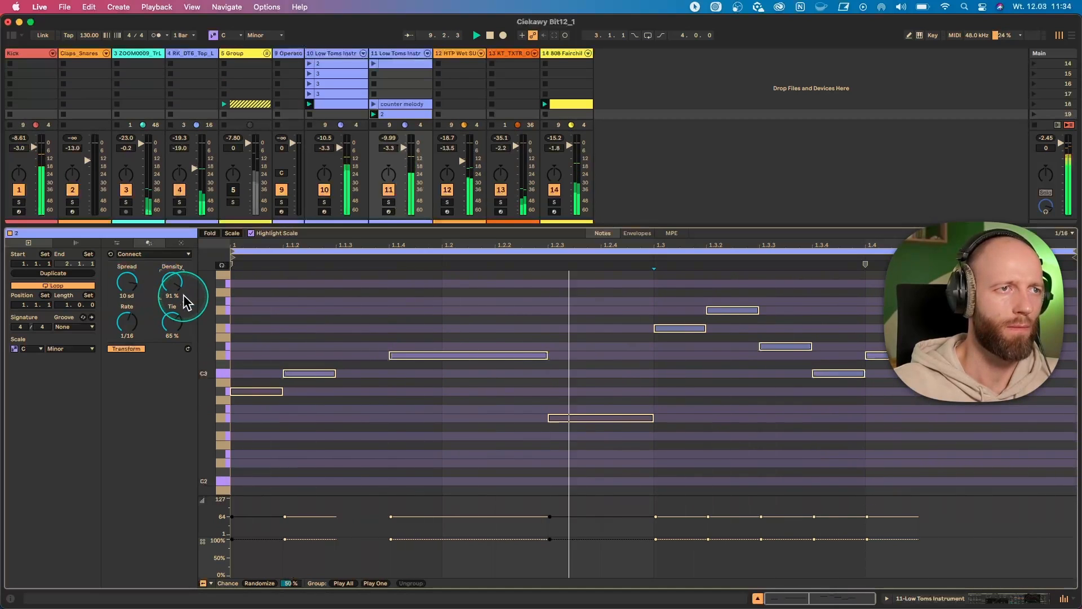
- Launch the counter melody clip and clip 2 in turn to compare how they sound
click(373, 104)
click(384, 105)
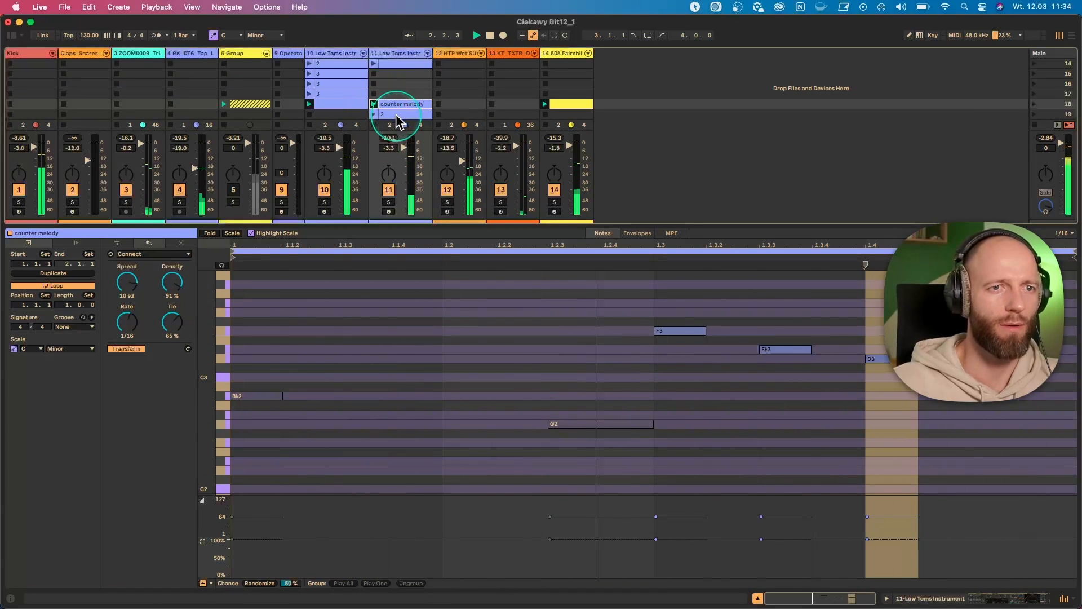
click(396, 114)
click(378, 116)
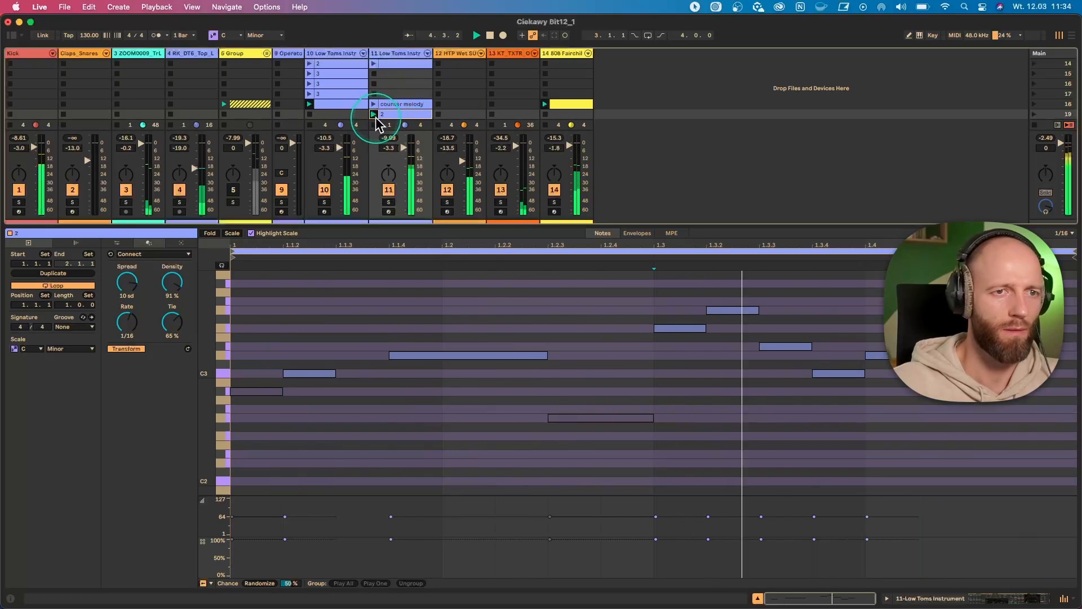
- Stop playback and examine the G3 note at 1.3.2 and the C3 note at 1.3.4 in clip 2
click(489, 258)
click(693, 374)
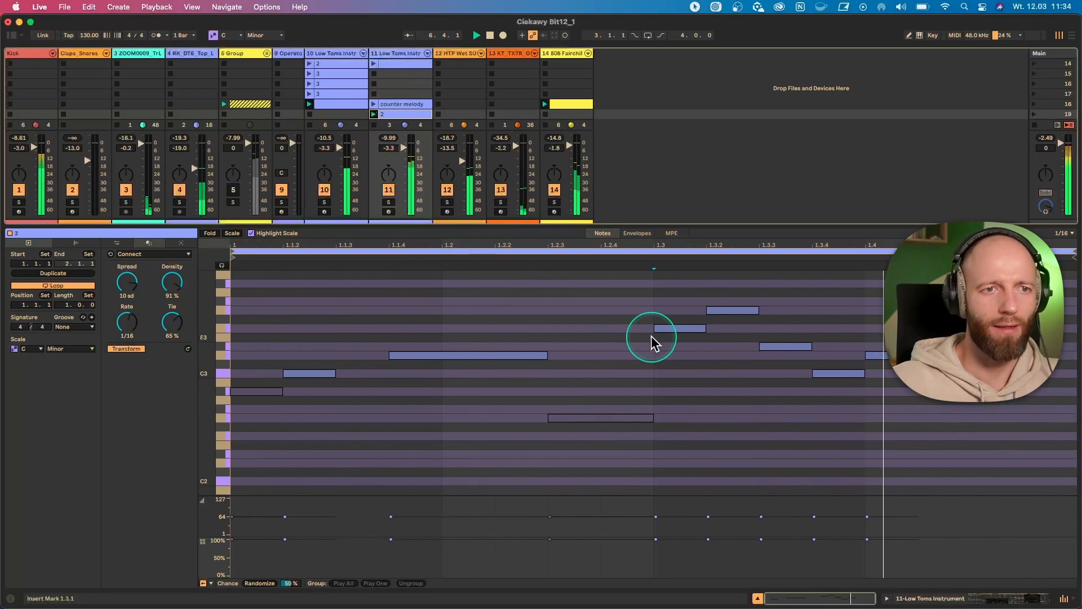
click(735, 311)
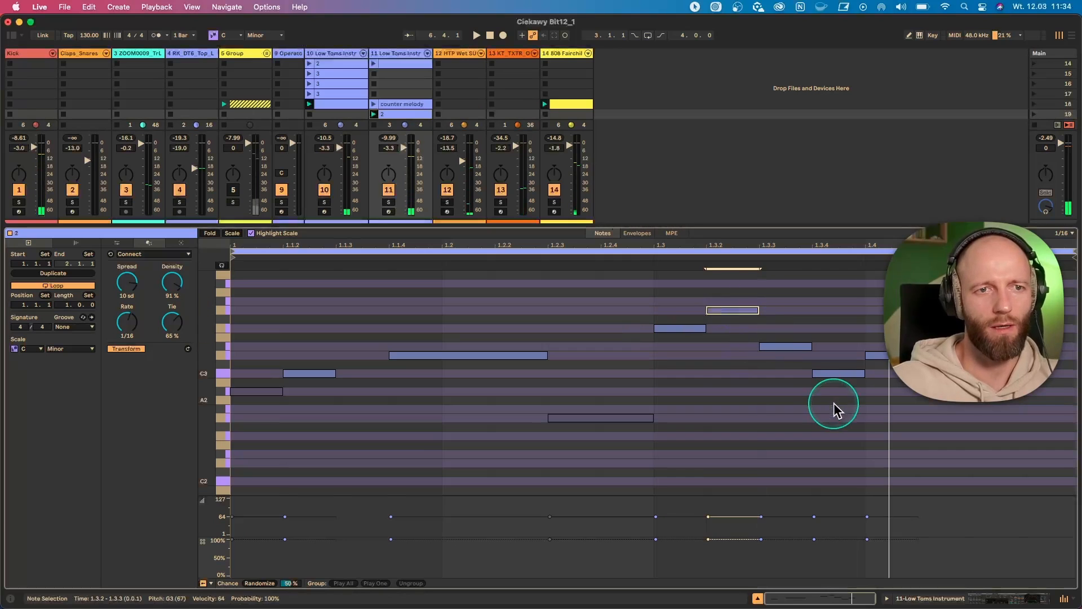
drag(844, 419, 836, 369)
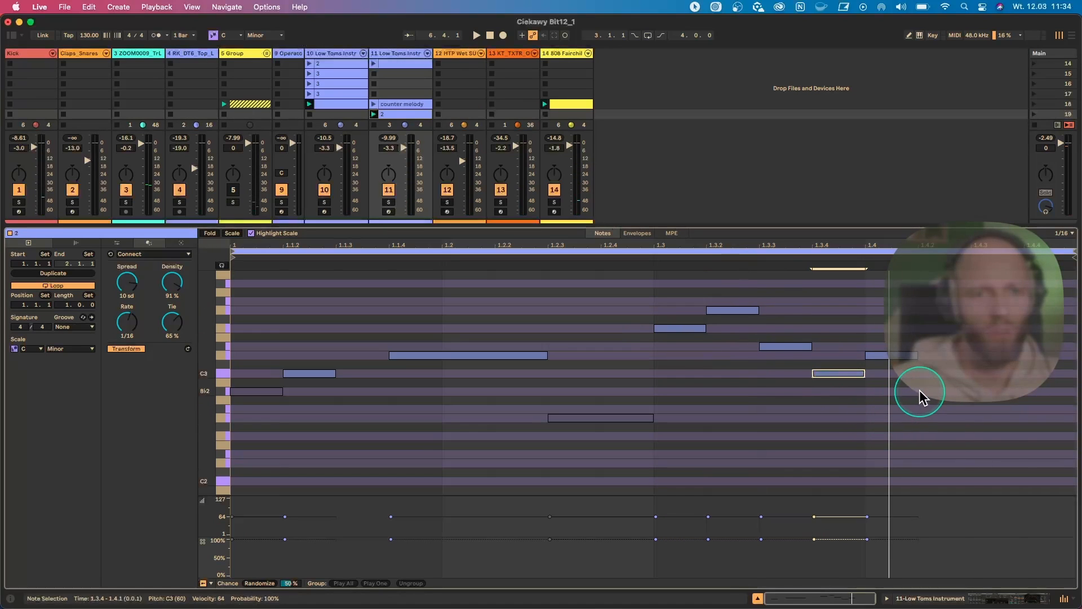
- Group the three notes from 1.3.3 to 1.4.1 as Play One, and try lowering the group's chance
drag(915, 391, 776, 342)
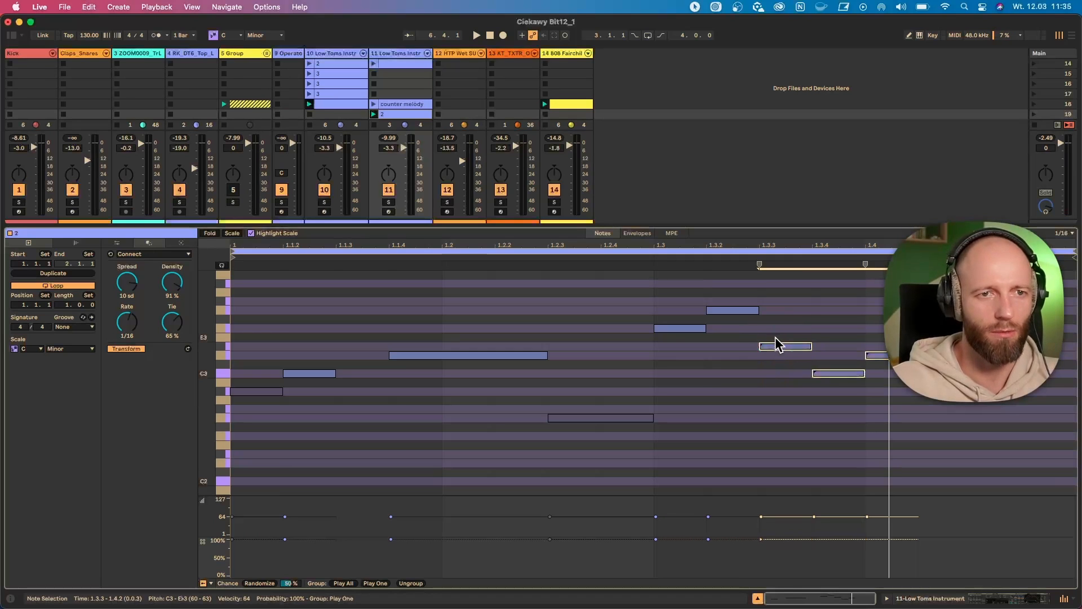
right_click(780, 346)
click(889, 384)
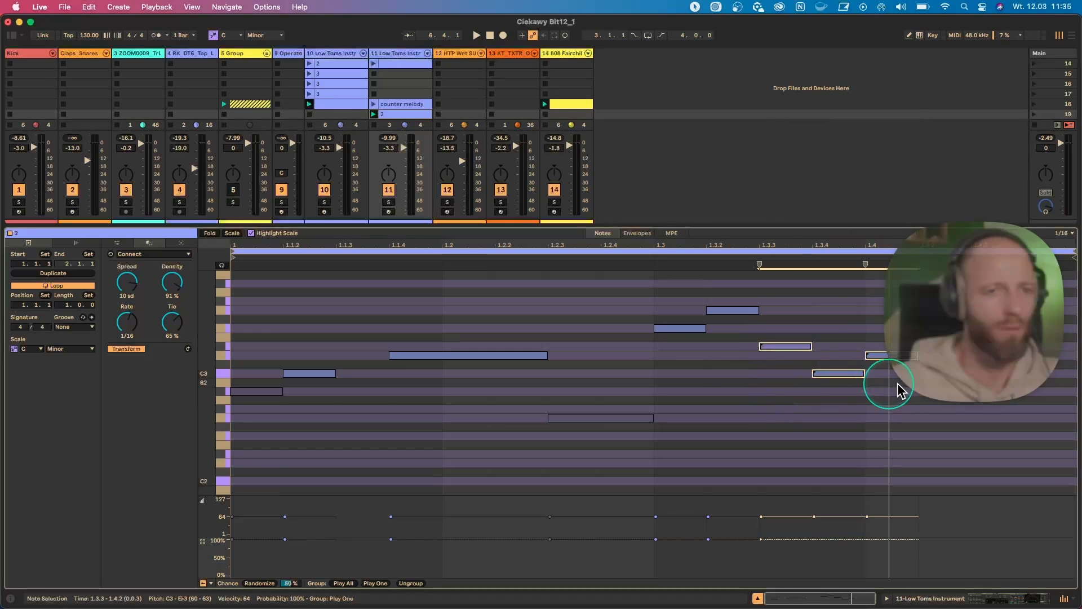
drag(919, 386, 798, 330)
right_click(794, 345)
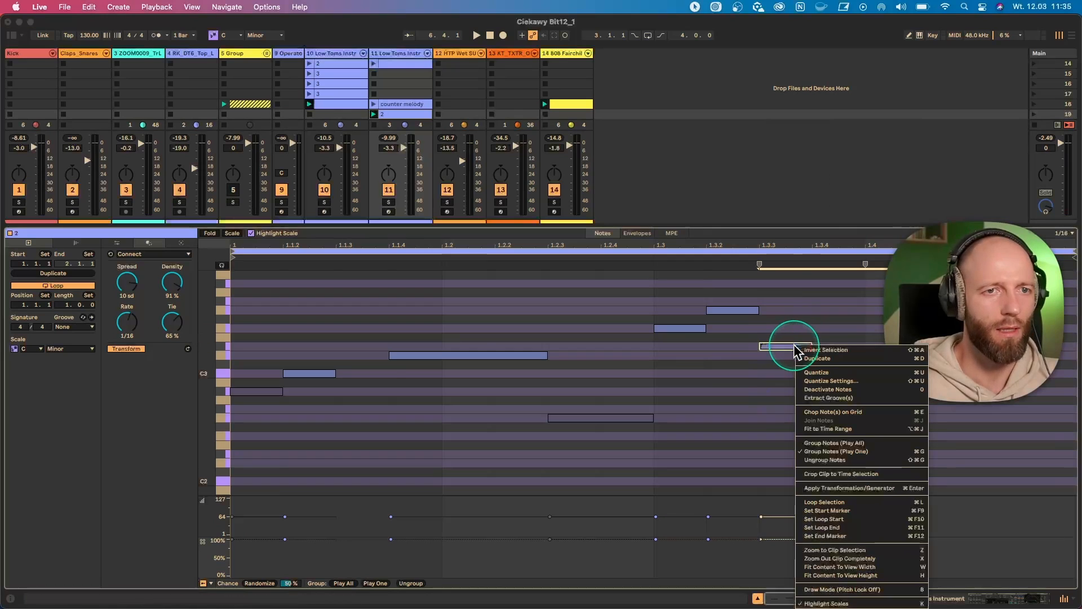
click(832, 450)
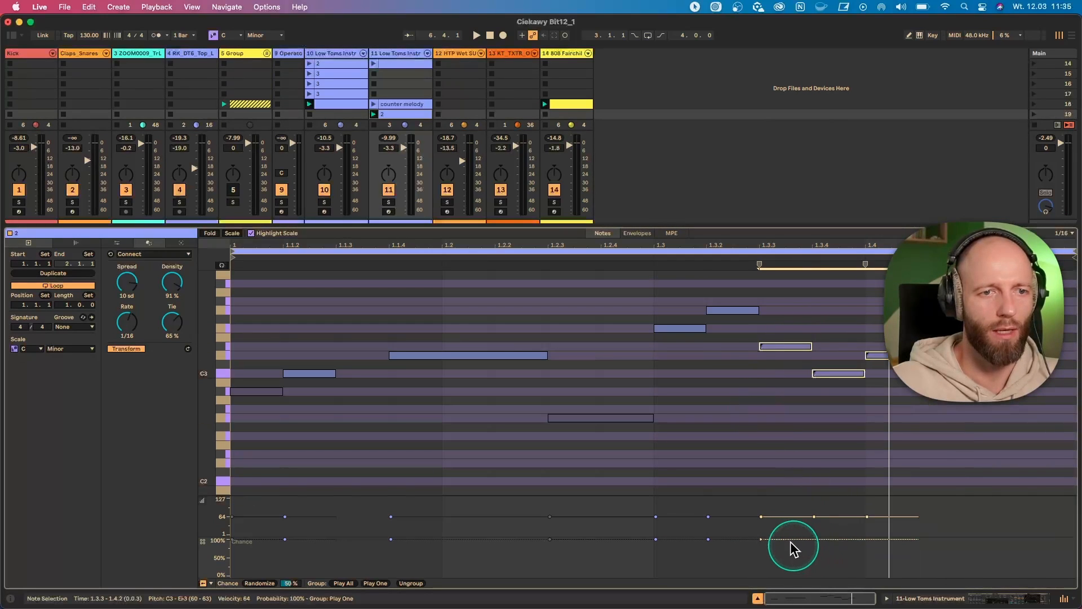
drag(766, 539, 765, 541)
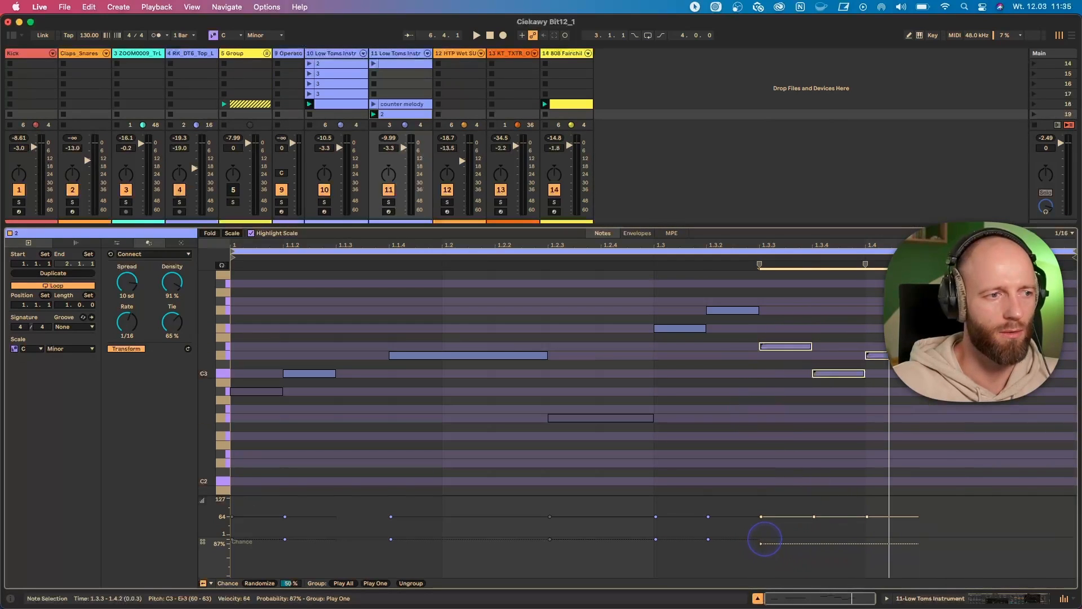
click(838, 398)
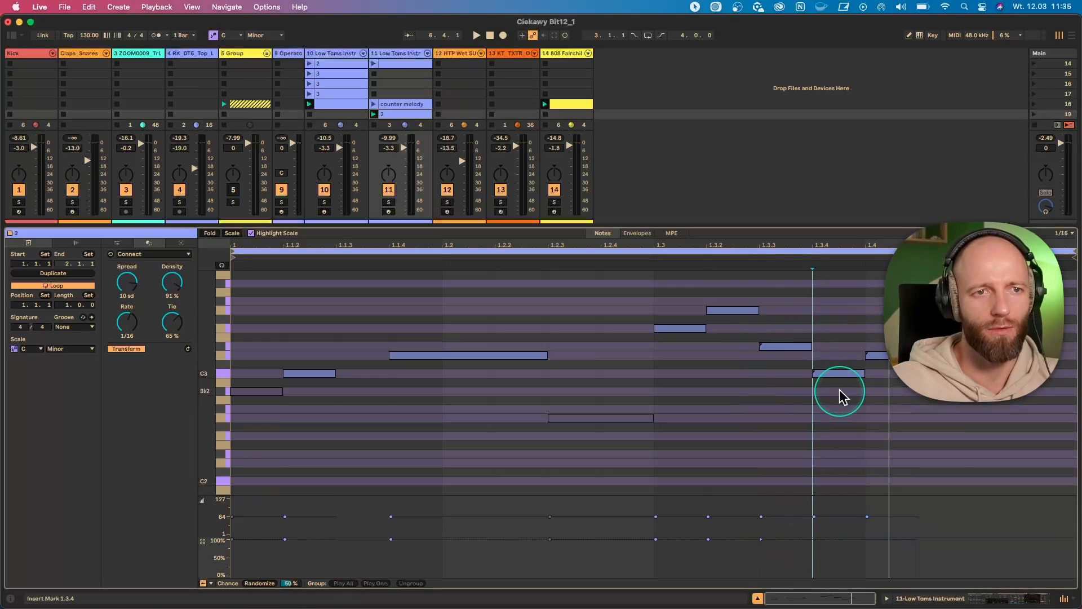
- Set the chance of the G3 note at 1.3.2 to 53% and play the set
click(725, 310)
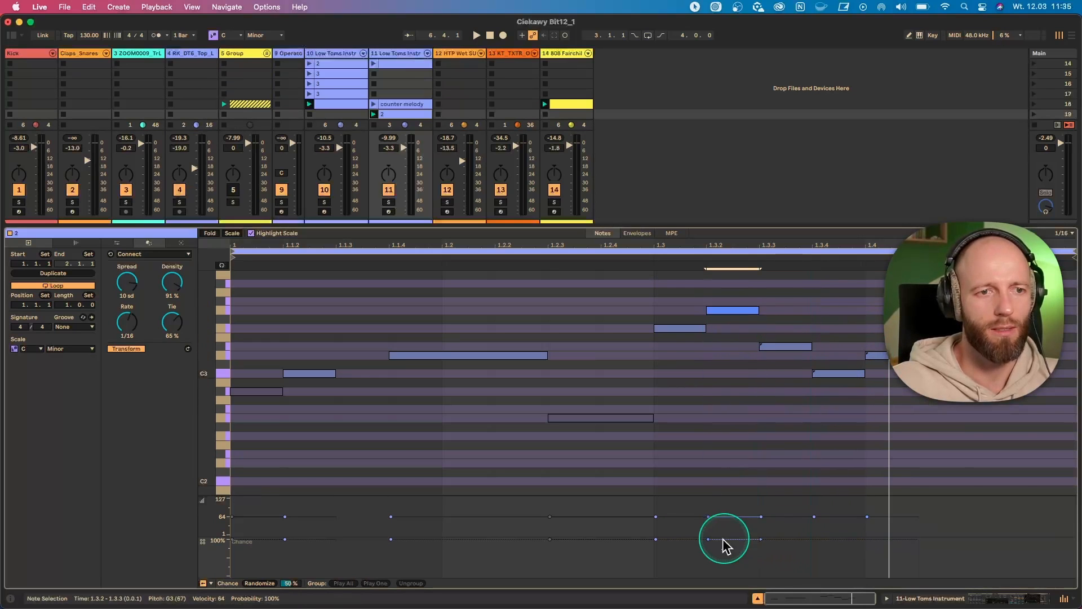
drag(711, 540, 709, 543)
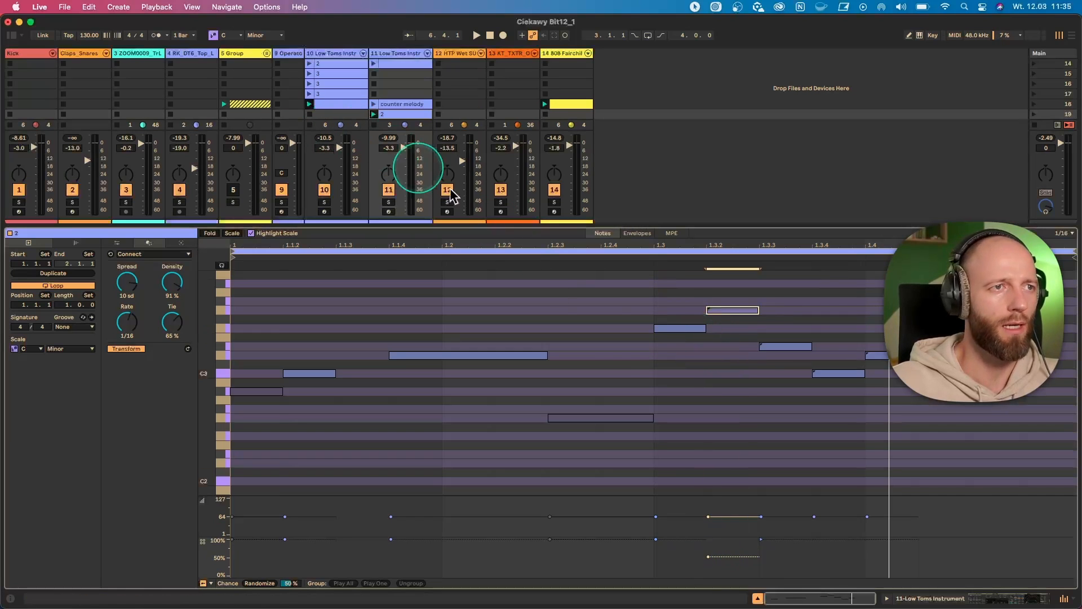
key(space)
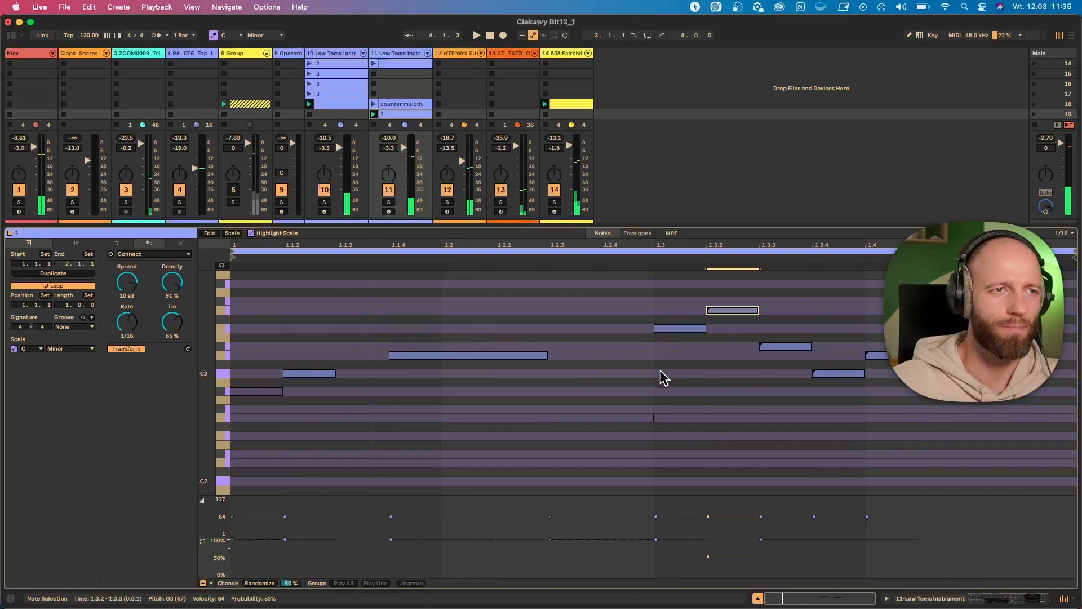
- Lower the volume of track 14 to -15.7 dB and play the set again
click(564, 148)
click(719, 393)
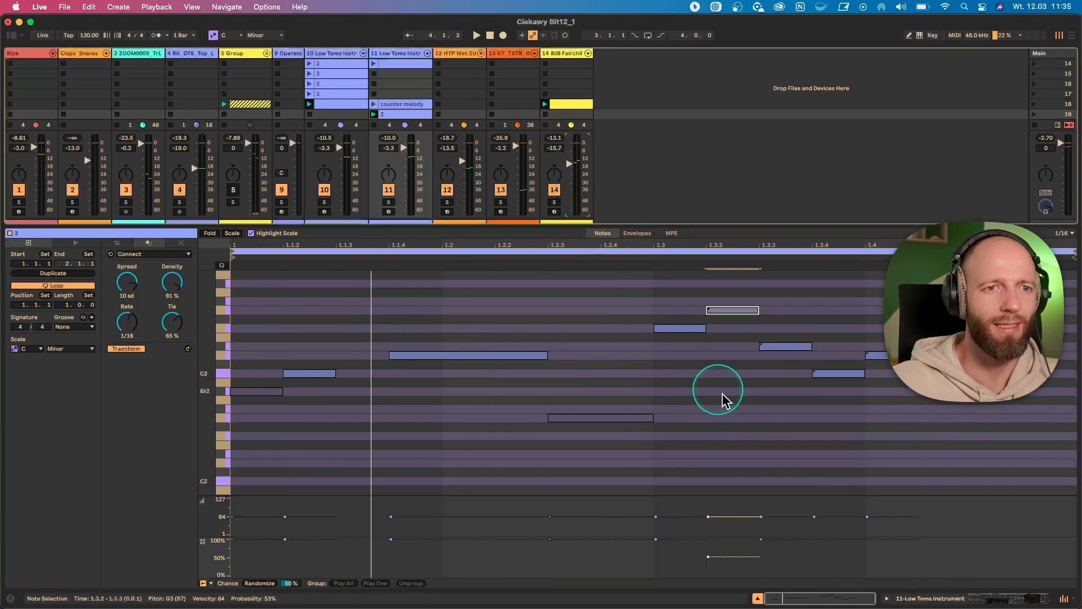
key(space)
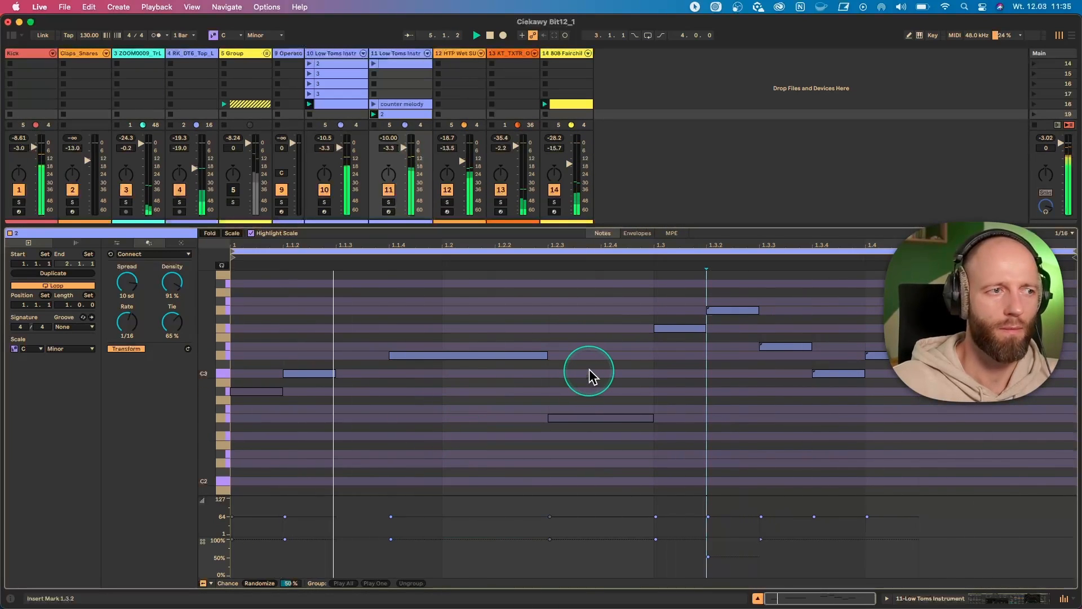
- Duplicate the C Phrygian clip on track 10 into the next slot as "2", and launch it with the track soloed
drag(245, 225, 238, 324)
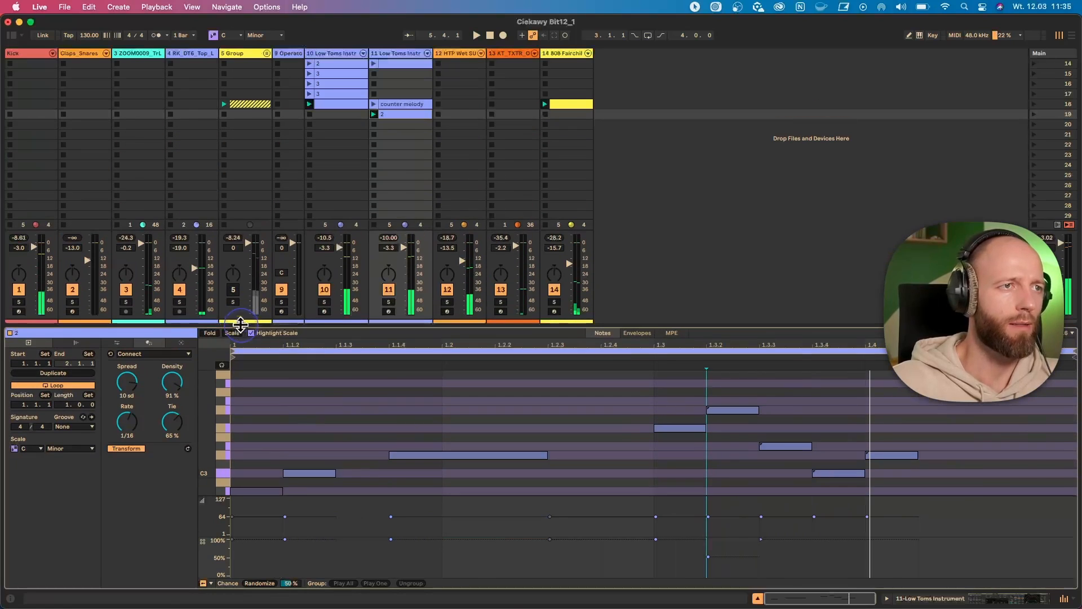
click(340, 104)
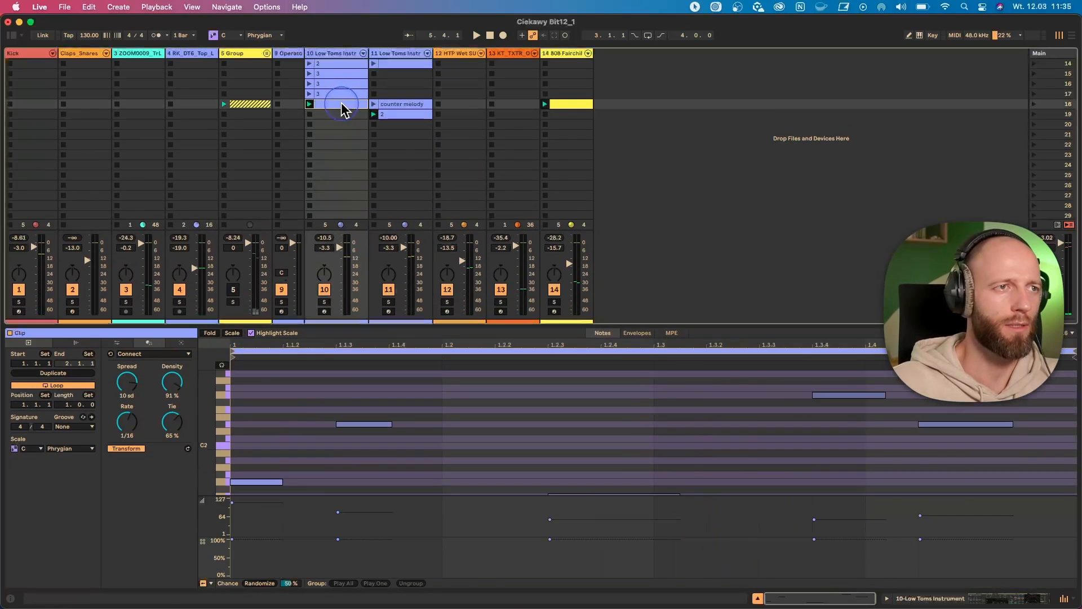
key(super+d)
click(324, 303)
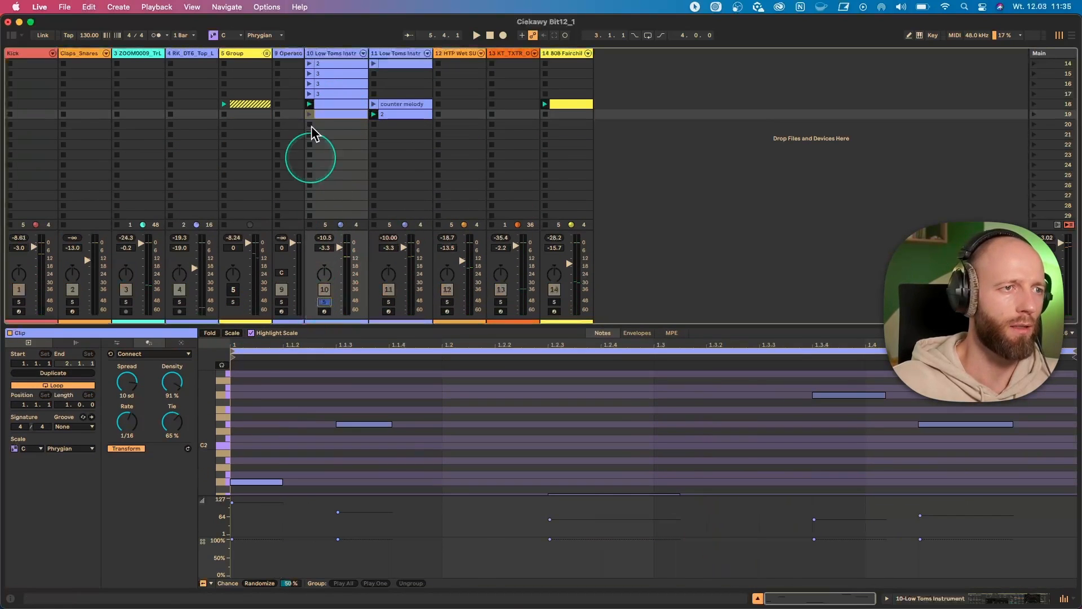
text(2)
key(Return)
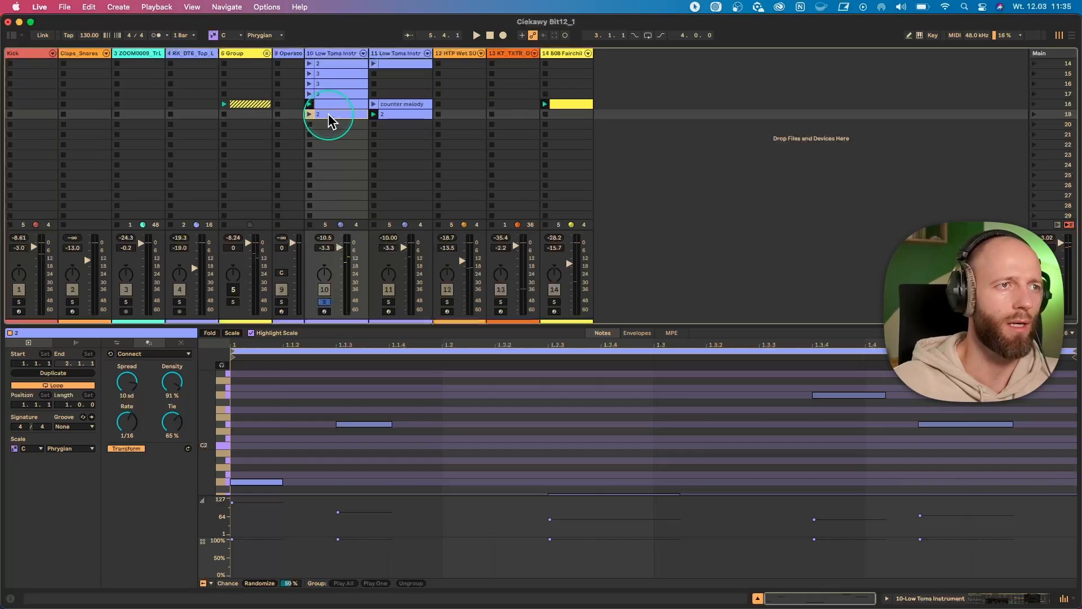
click(309, 114)
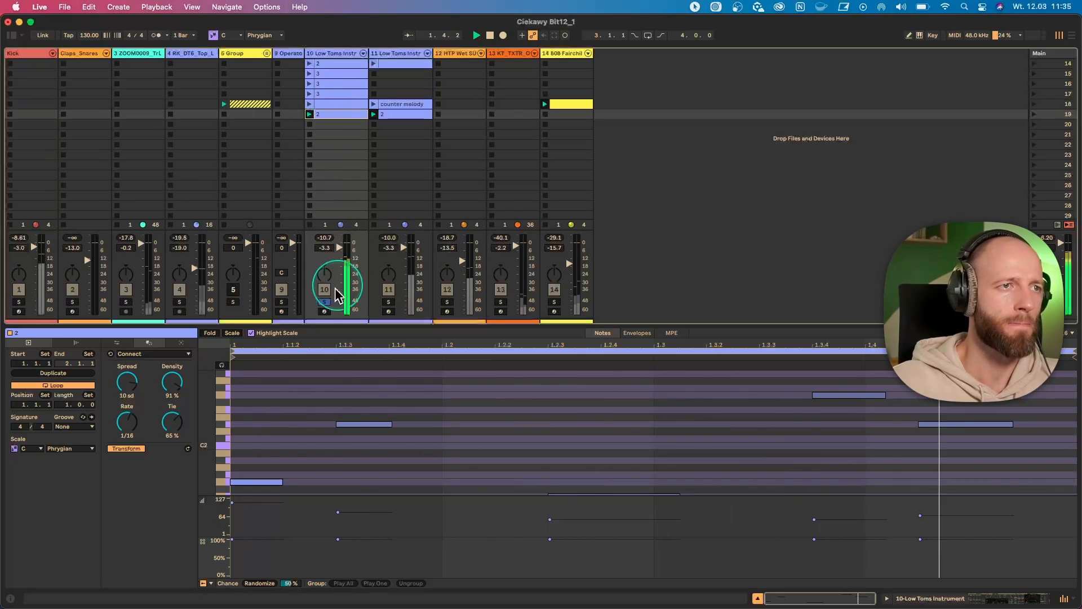
- Unsolo track 10, deactivate track 11, and play the "2" clip on track 10 with the rest of the set
click(324, 303)
click(389, 289)
click(336, 114)
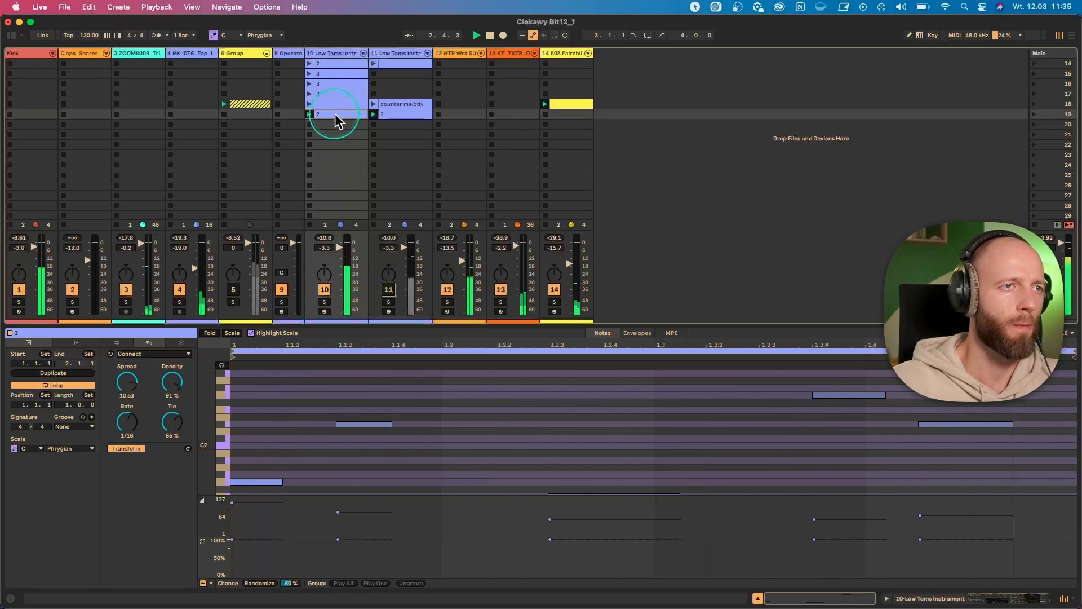
click(501, 417)
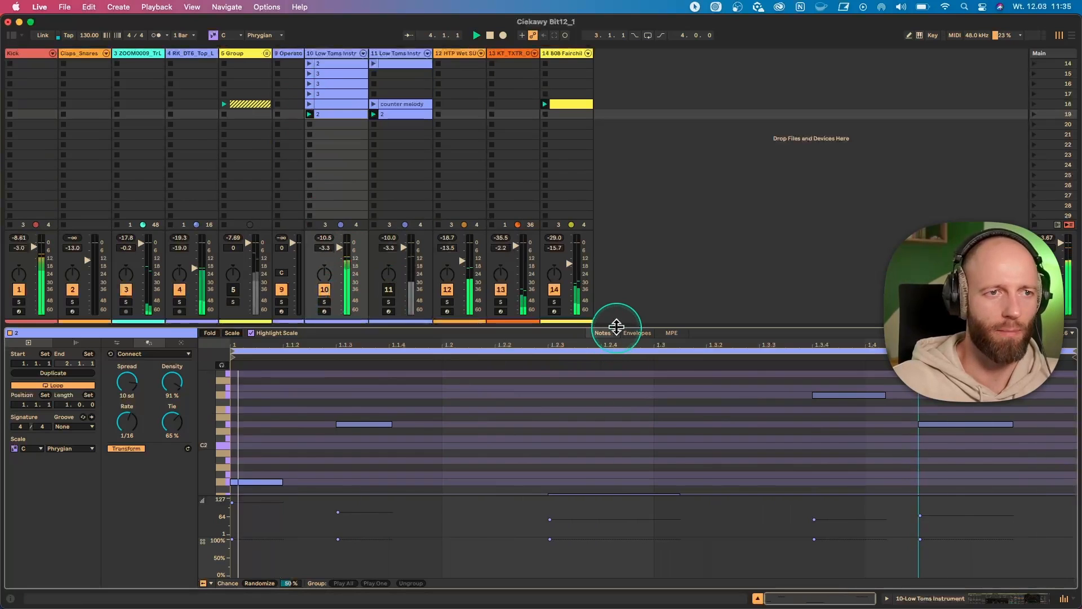
- Enlarge the note editor for the "2" clip and switch its MIDI transformation from Connect to Recombine
drag(616, 324, 616, 240)
scroll(476, 339, up, 2)
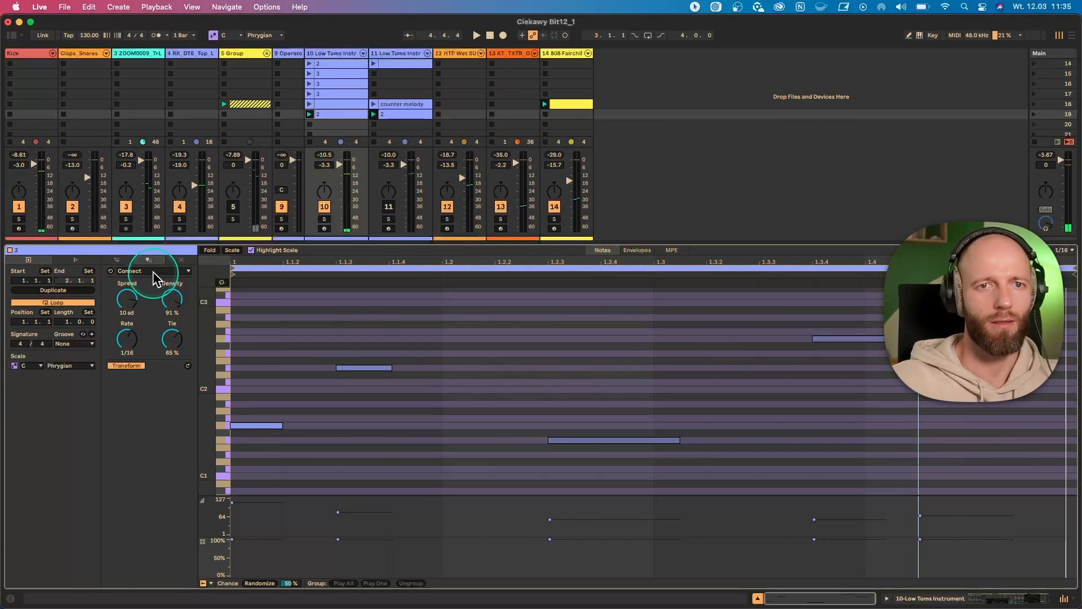
click(153, 271)
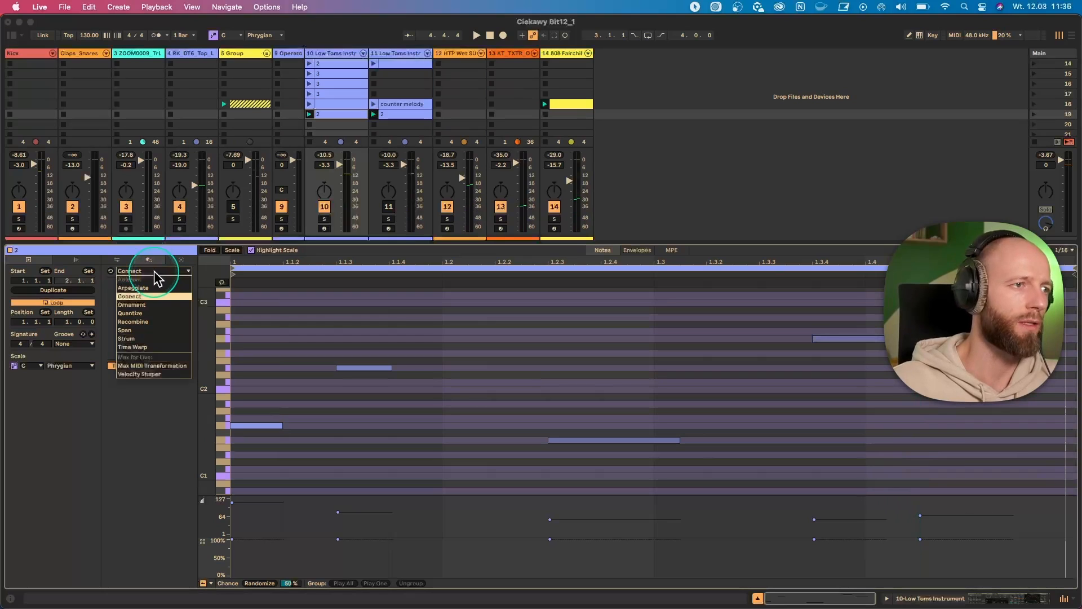
click(148, 322)
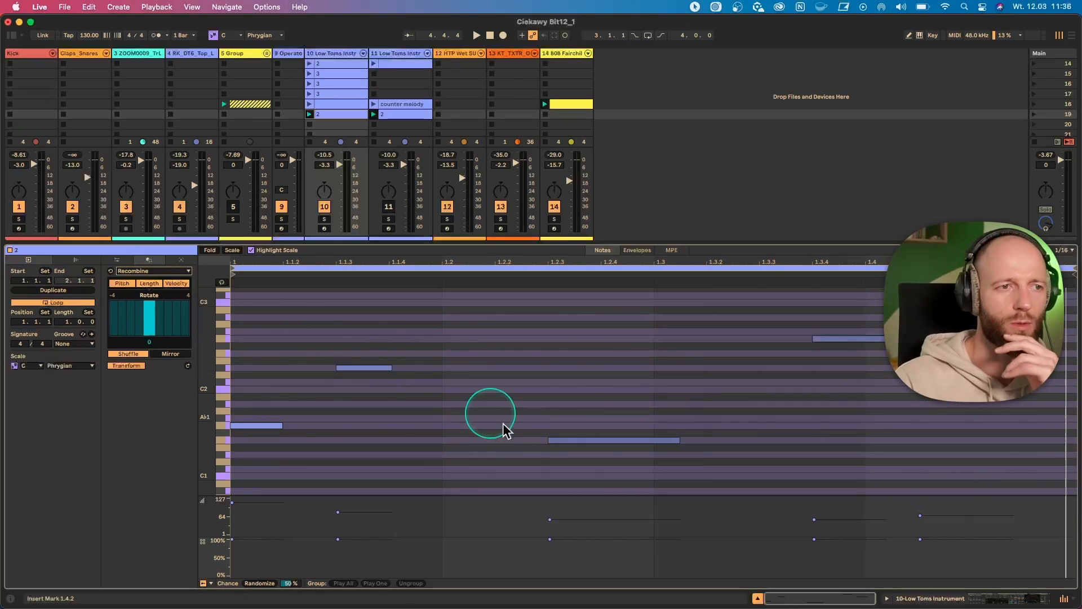
- Shuffle the clip's notes with Recombine, trying Length and Velocity and keeping only Pitch active
click(171, 283)
click(142, 283)
click(127, 283)
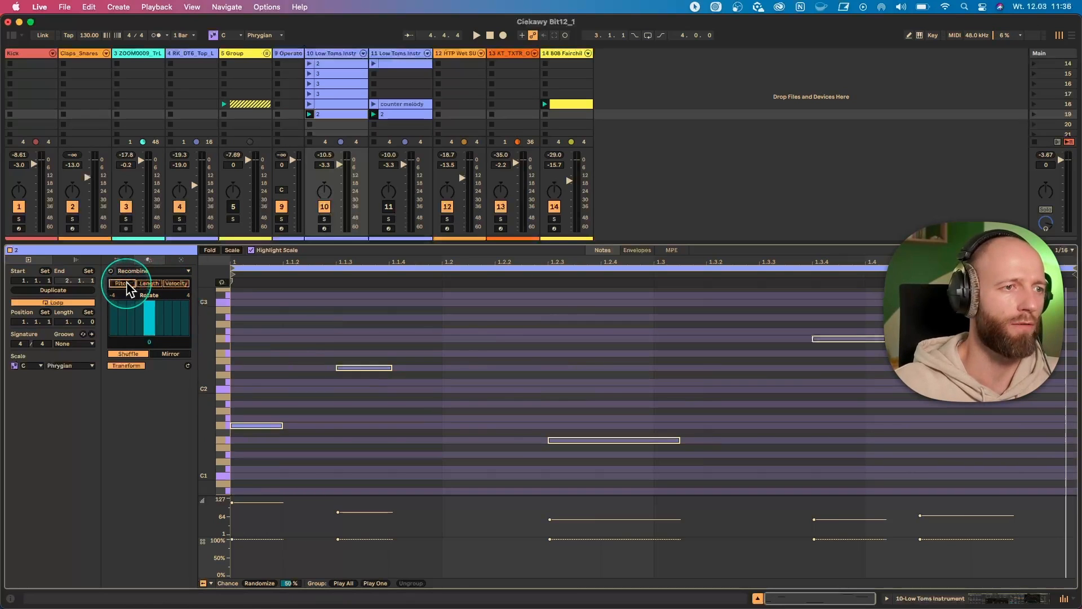
click(121, 283)
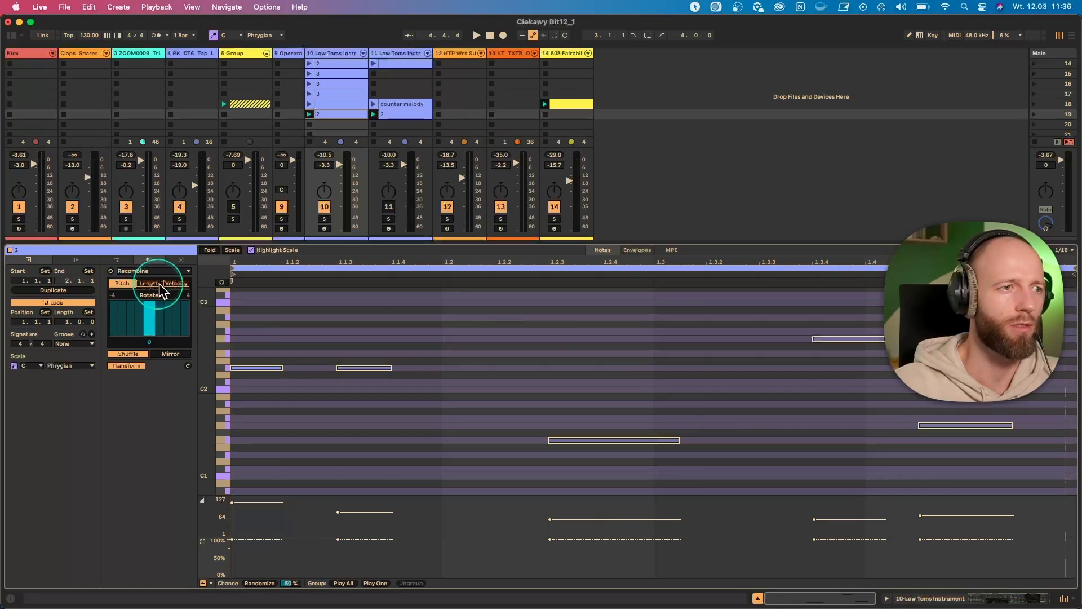
click(149, 283)
click(175, 283)
click(177, 283)
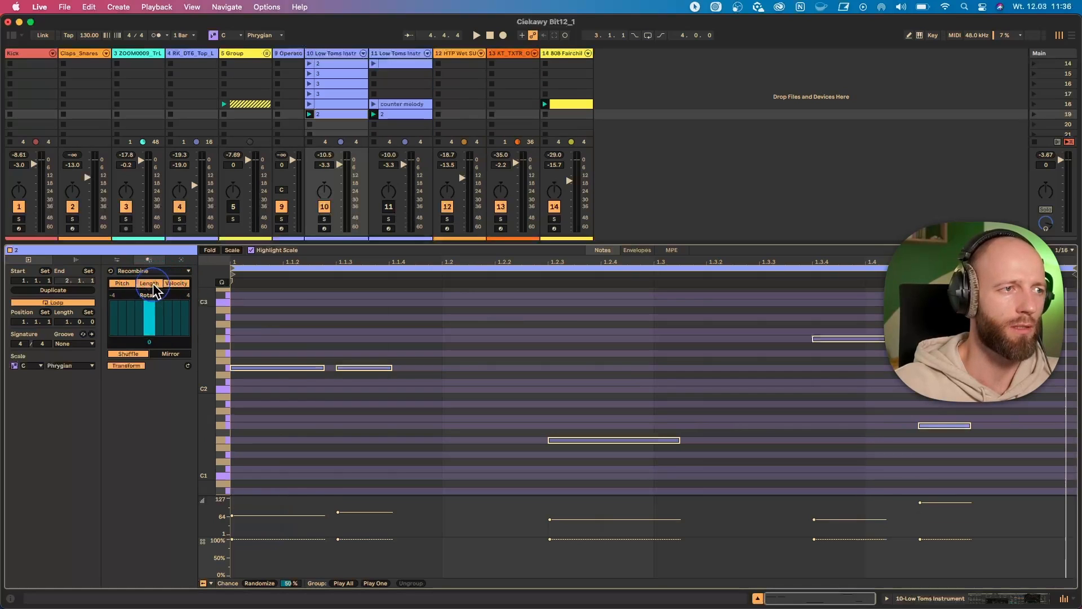
click(153, 285)
click(170, 285)
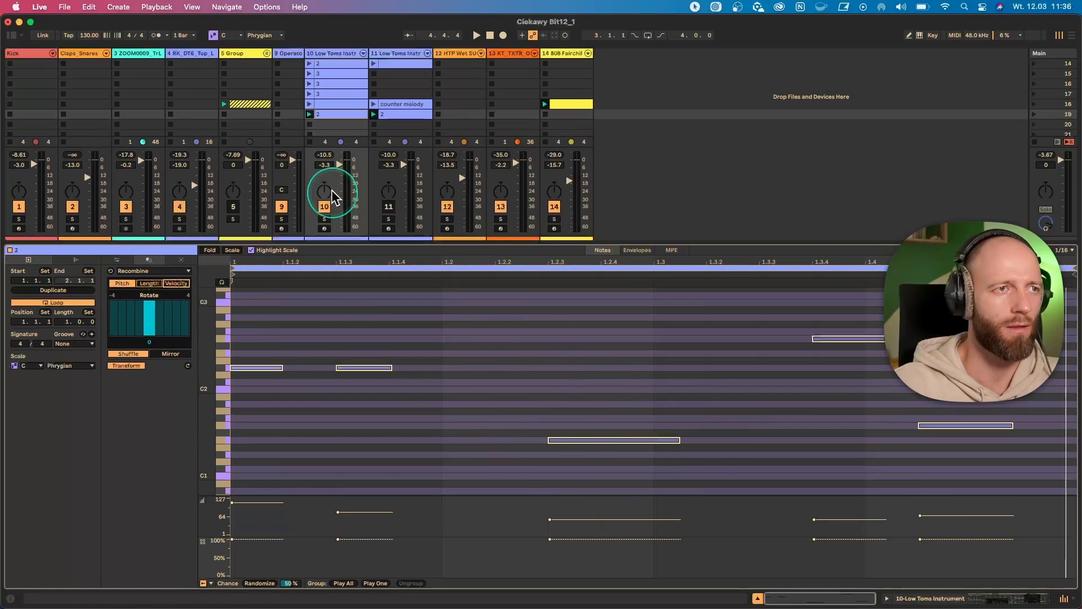
- Rotate the pitches of the "2" clip with Recombine, trying 2 and 1 and settling on 3 during playback
click(325, 105)
click(326, 114)
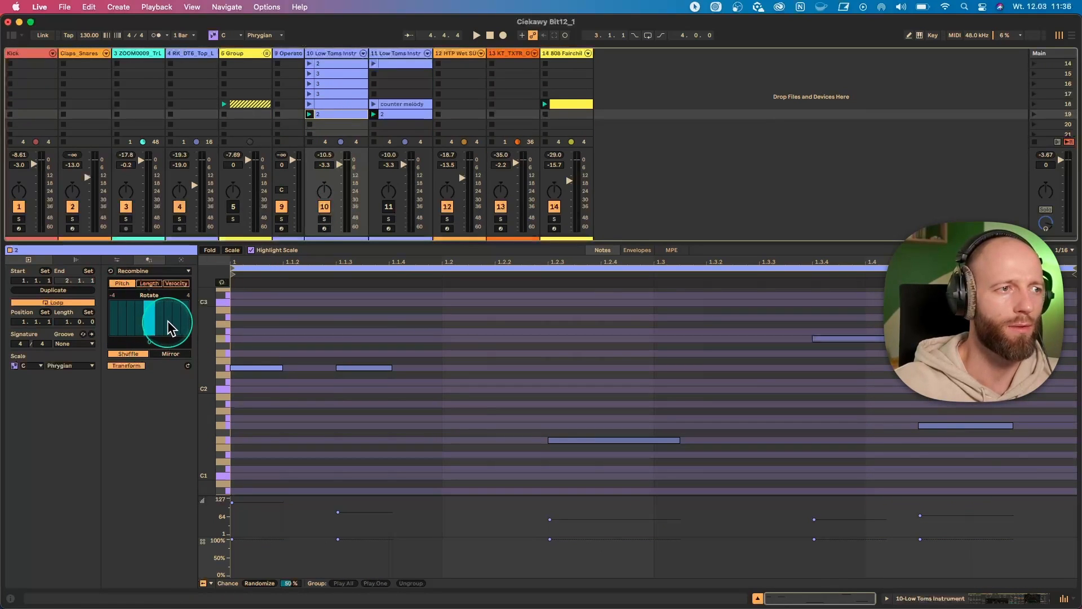
drag(171, 328, 186, 329)
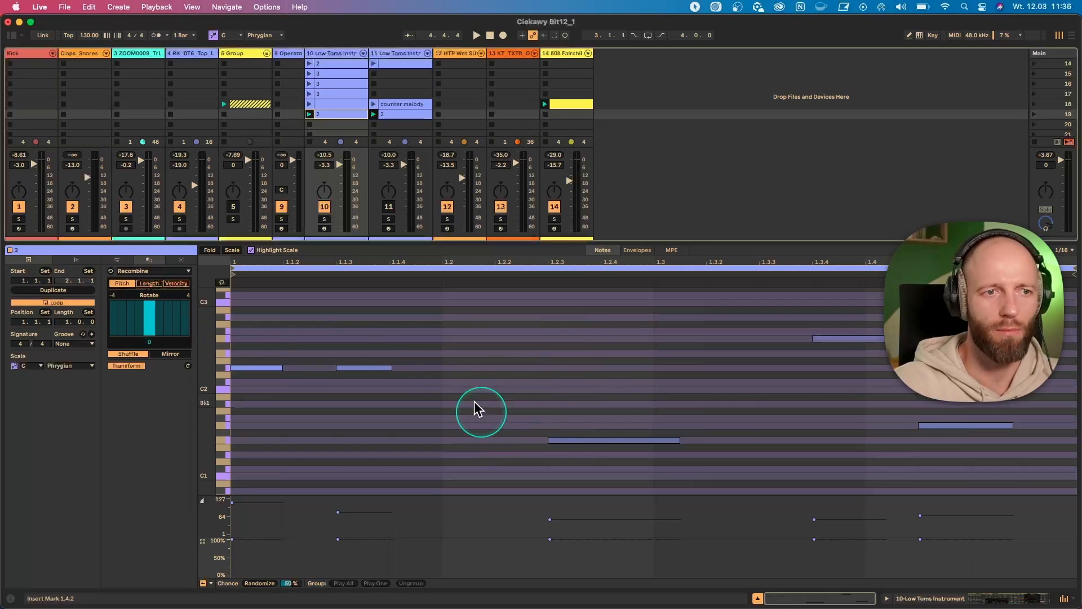
click(445, 394)
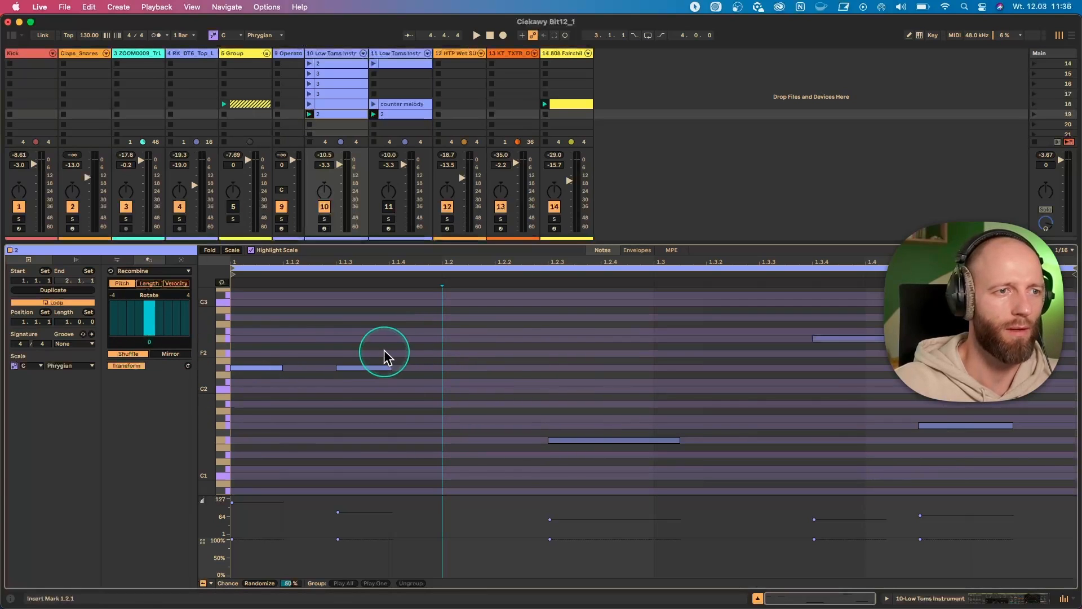
click(174, 324)
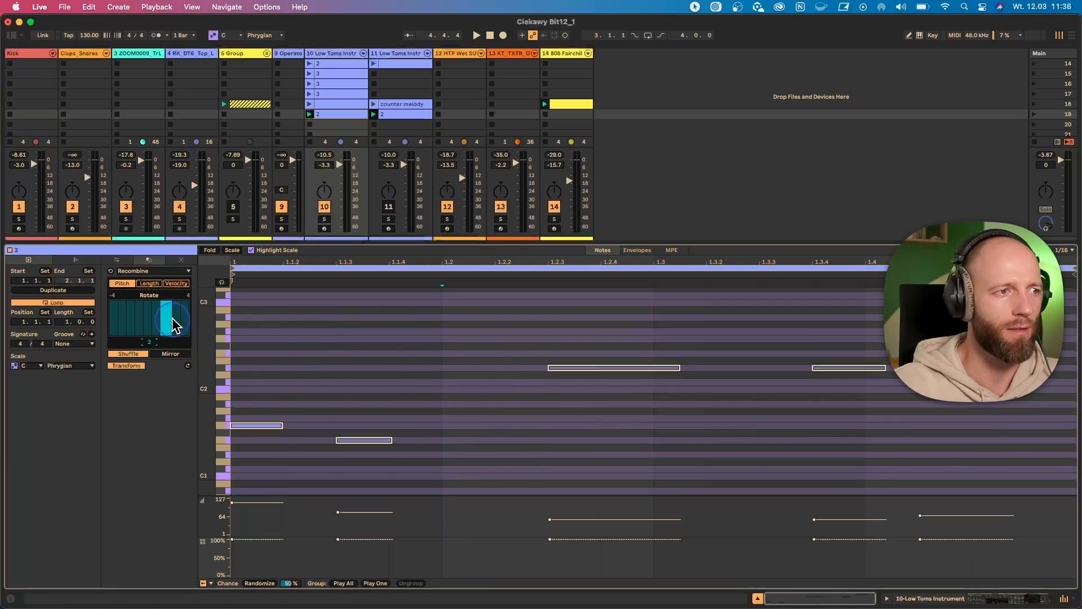
mouse_move(174, 324)
mouse_down()
mouse_move(138, 321)
mouse_move(160, 326)
mouse_up()
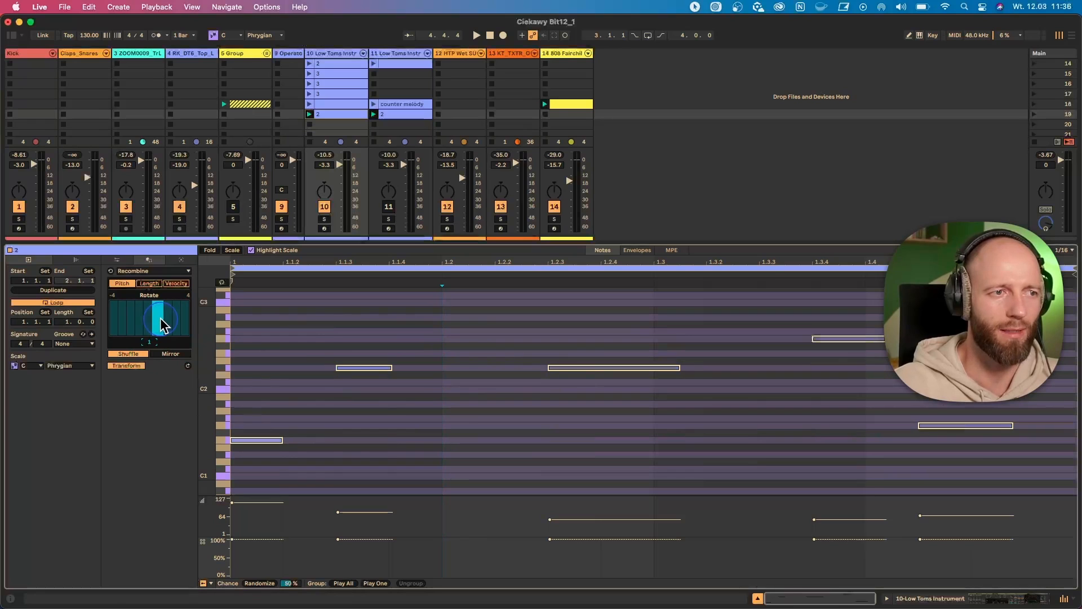
click(329, 114)
click(310, 116)
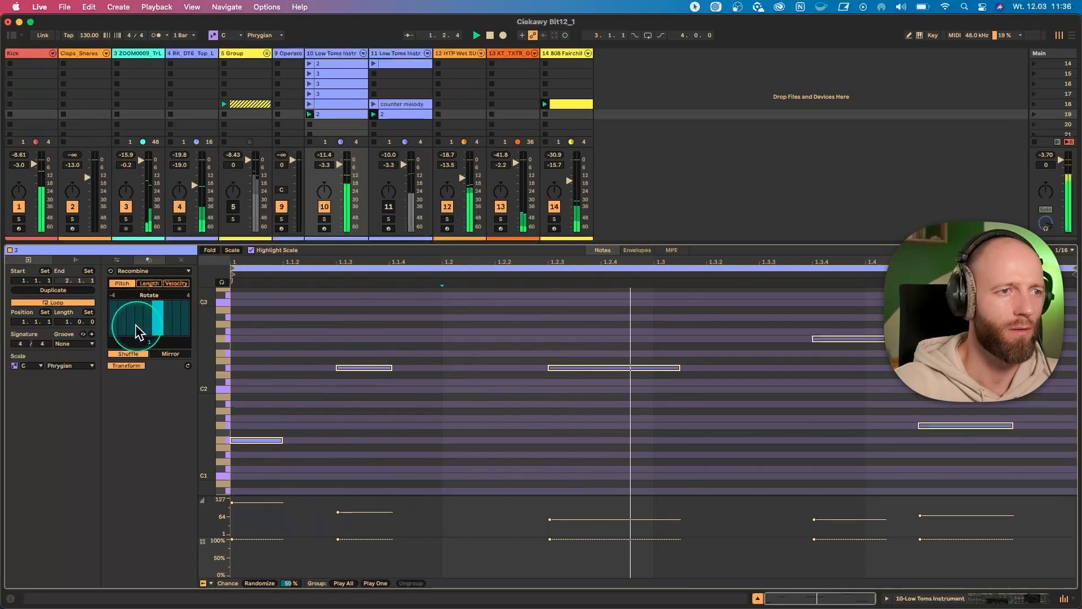
drag(174, 327, 180, 326)
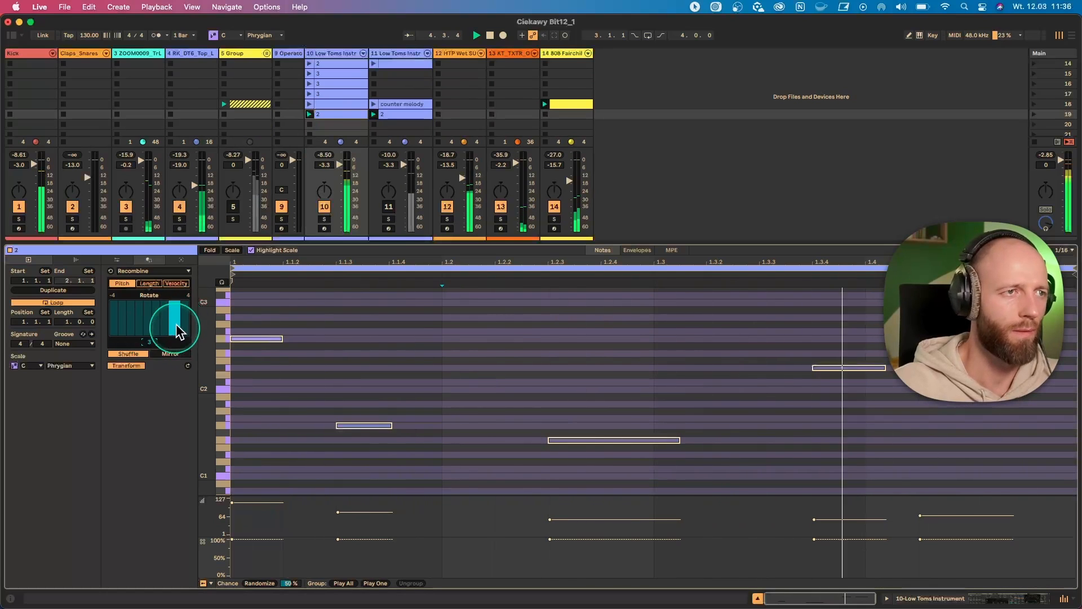
- Duplicate the "2" clip into the next slot of track 10 as "3" and rotate its pitches by -1
key(super+d)
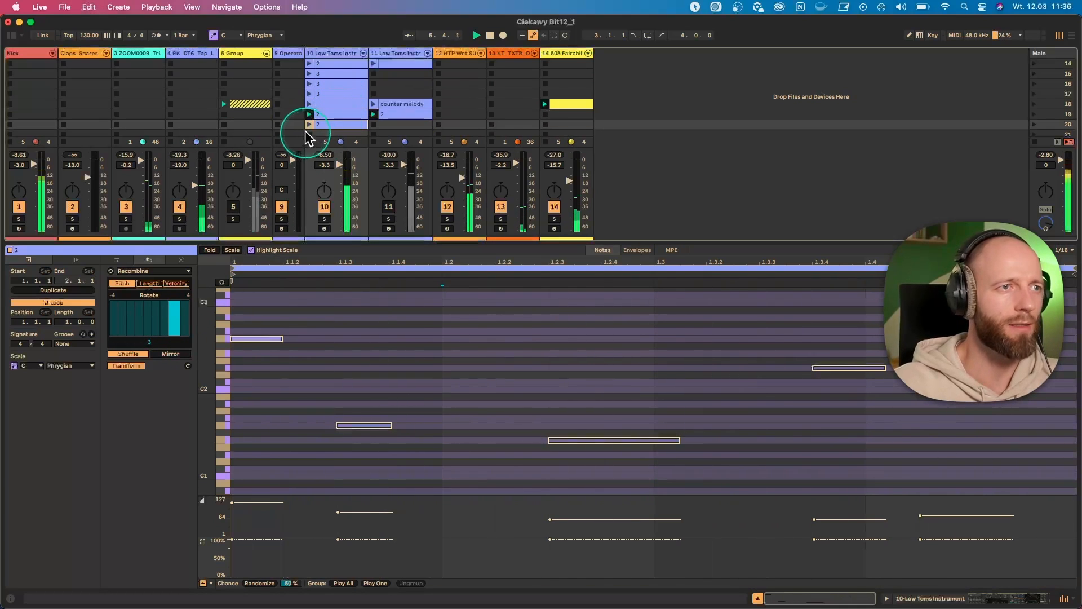
click(320, 125)
key(super+r)
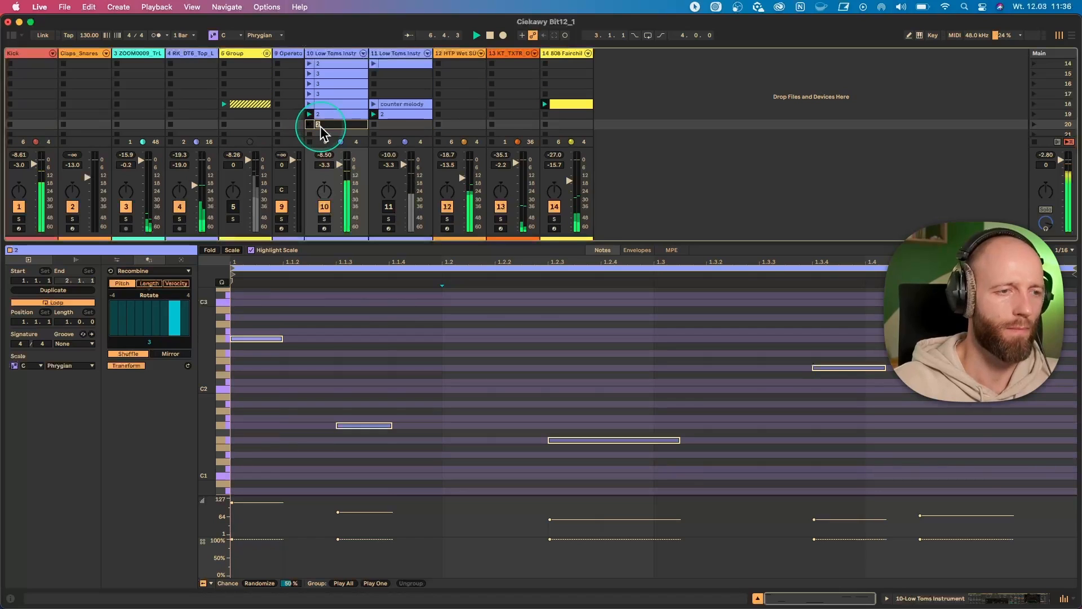
text(3)
key(Return)
click(138, 317)
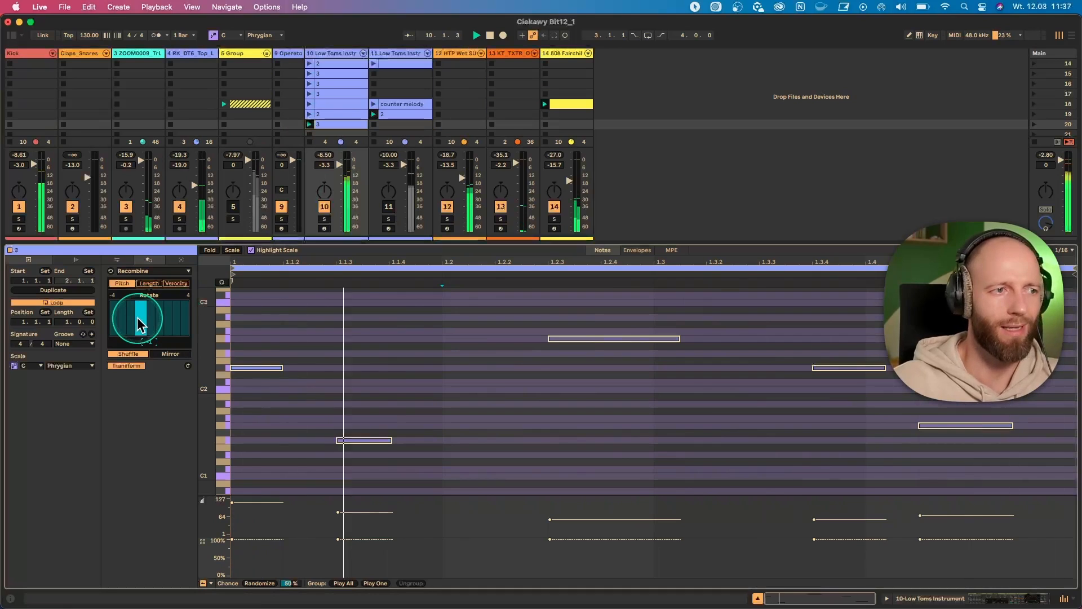
- Compare the variations on track 10 by launching the unnamed original clip, then "2" and "3"
click(310, 105)
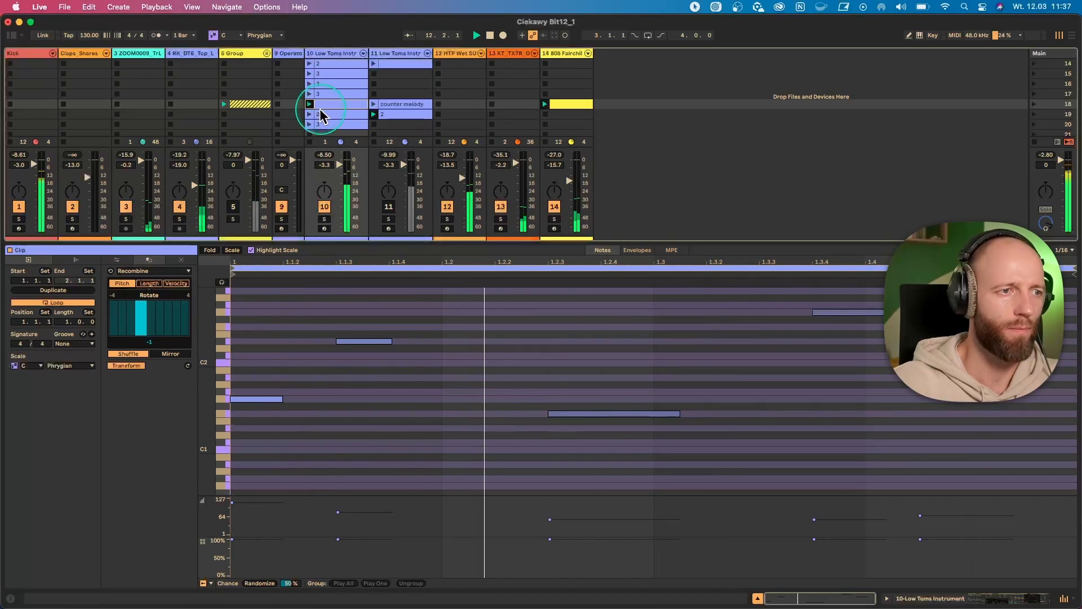
click(322, 115)
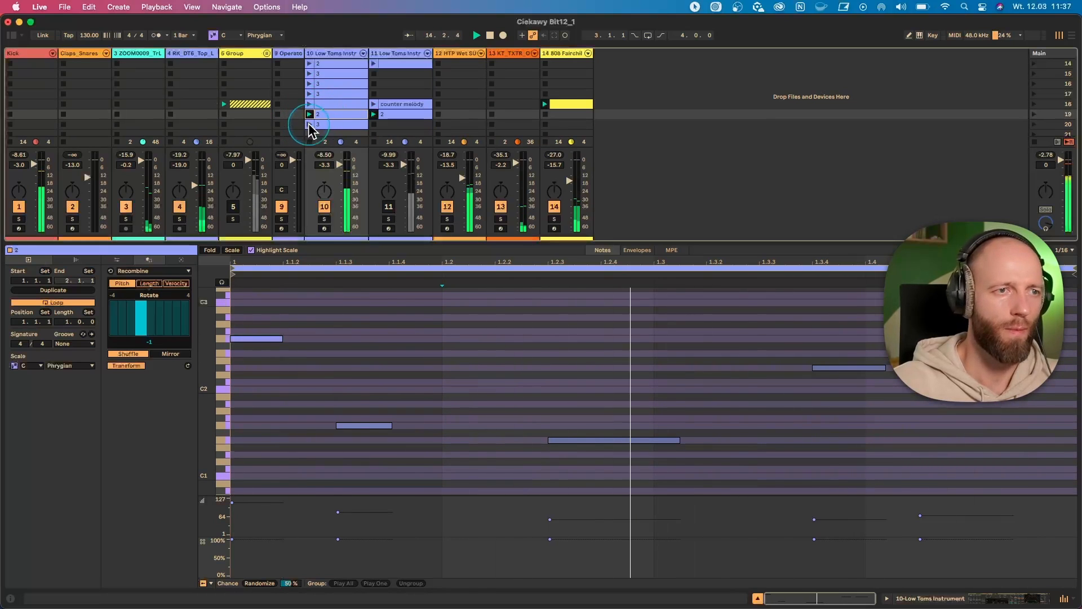
click(310, 125)
drag(297, 244, 306, 342)
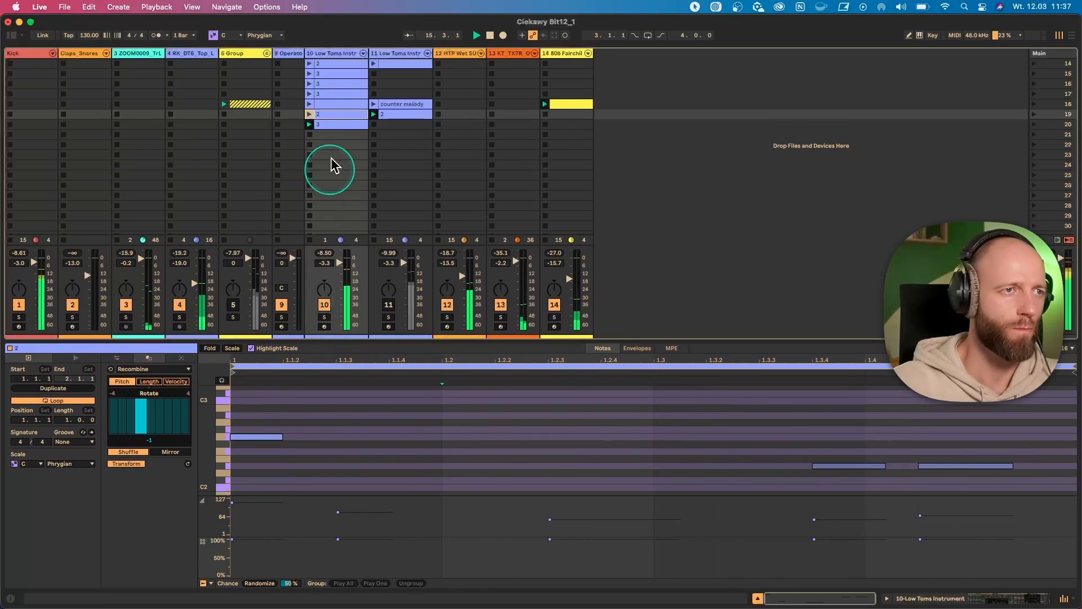
- Duplicate the "3" clip into the next slot of track 10 and name the copy "4"
click(332, 126)
key(space)
key(super+d)
key(space)
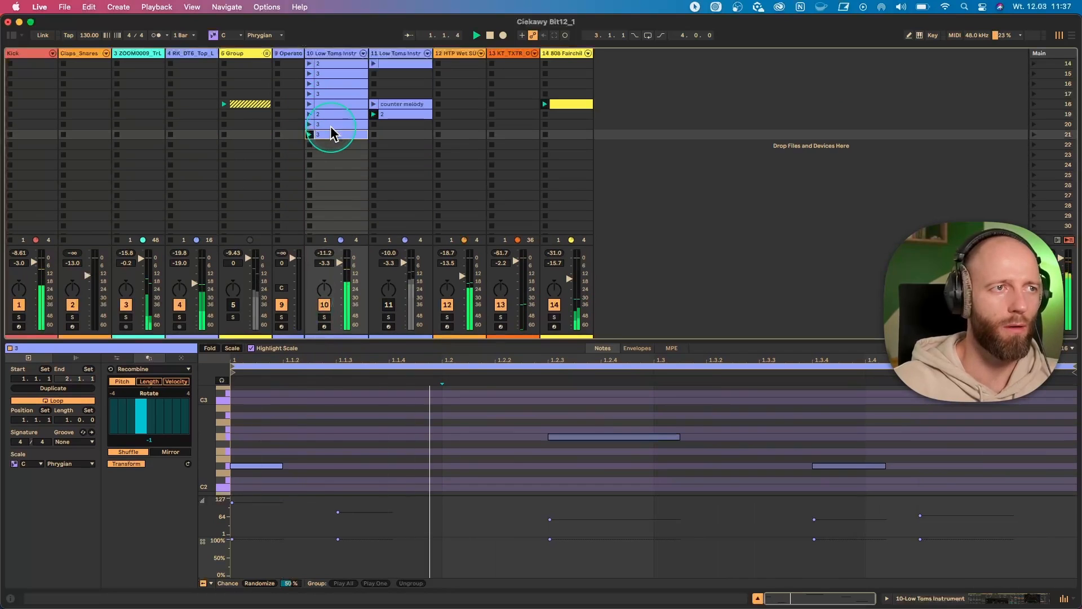
key(space)
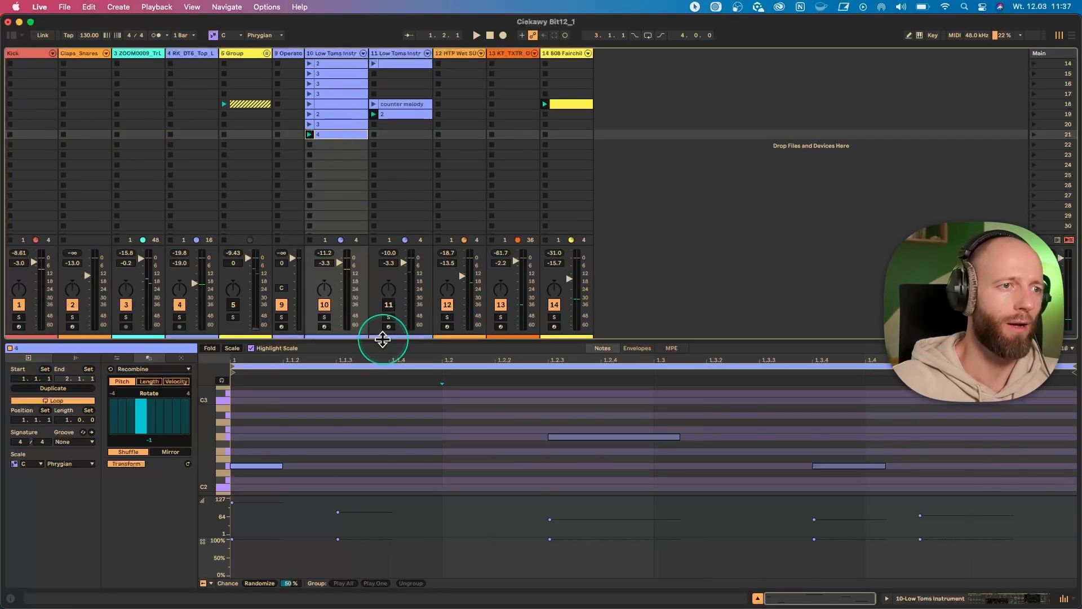
- Select the three notes from 1.1.3 to 1.3.4 in clip "4", mirror their pitches and set Rotate to 1
drag(383, 338, 393, 200)
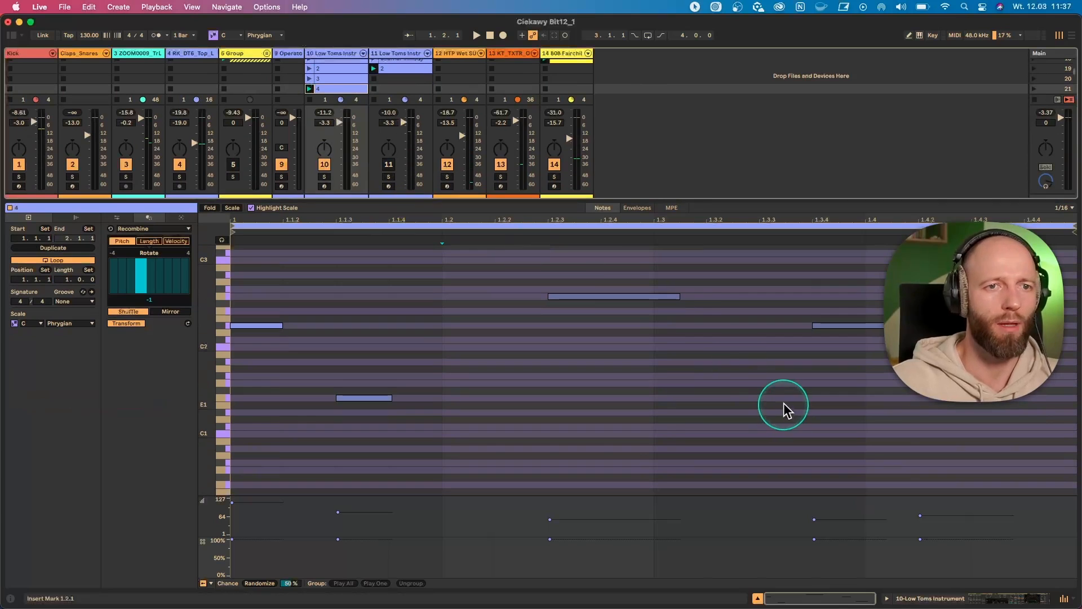
drag(868, 406, 375, 278)
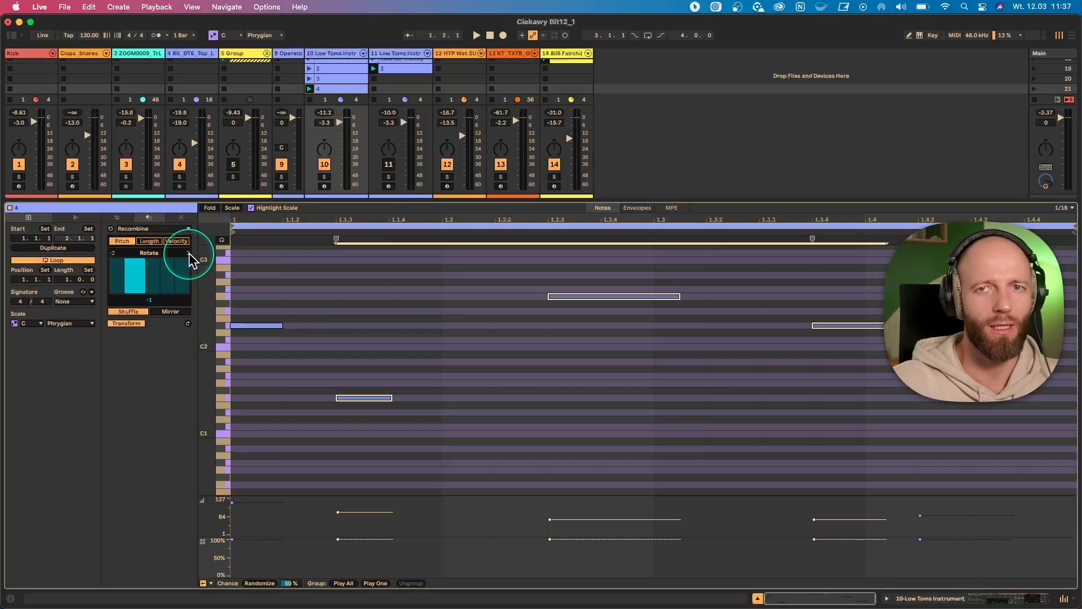
click(170, 312)
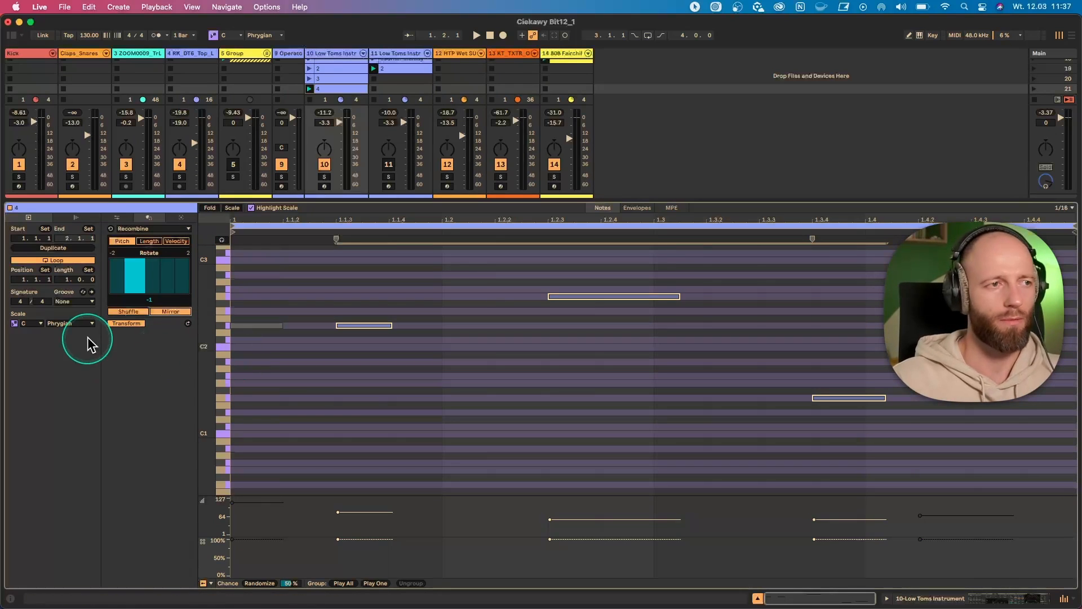
drag(183, 272, 162, 278)
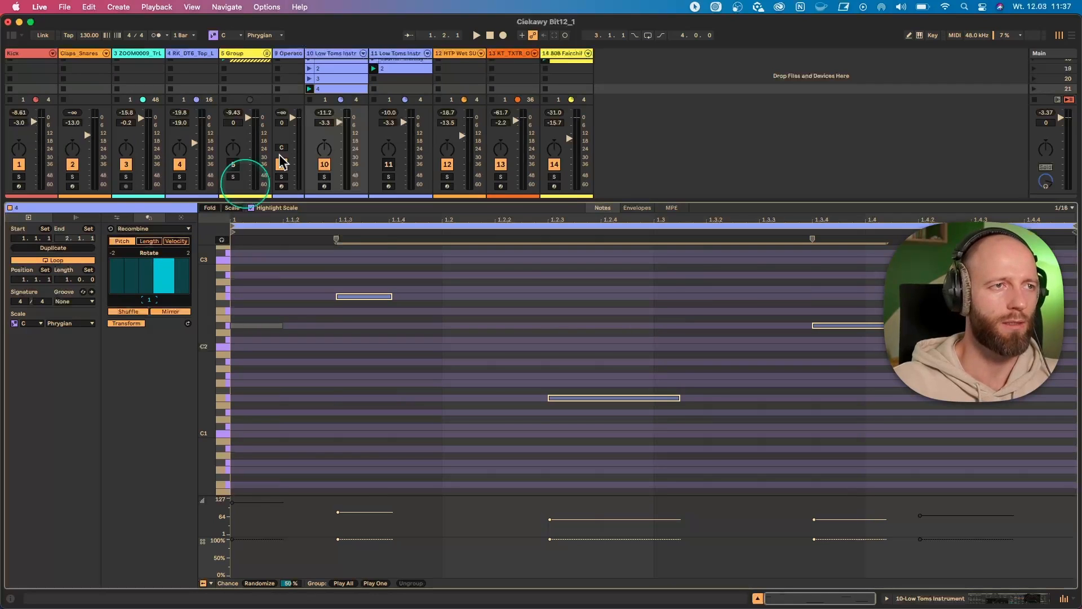
- Launch clip "4" to hear the recombined notes and bring the other track 10 clips into view
click(312, 92)
click(305, 281)
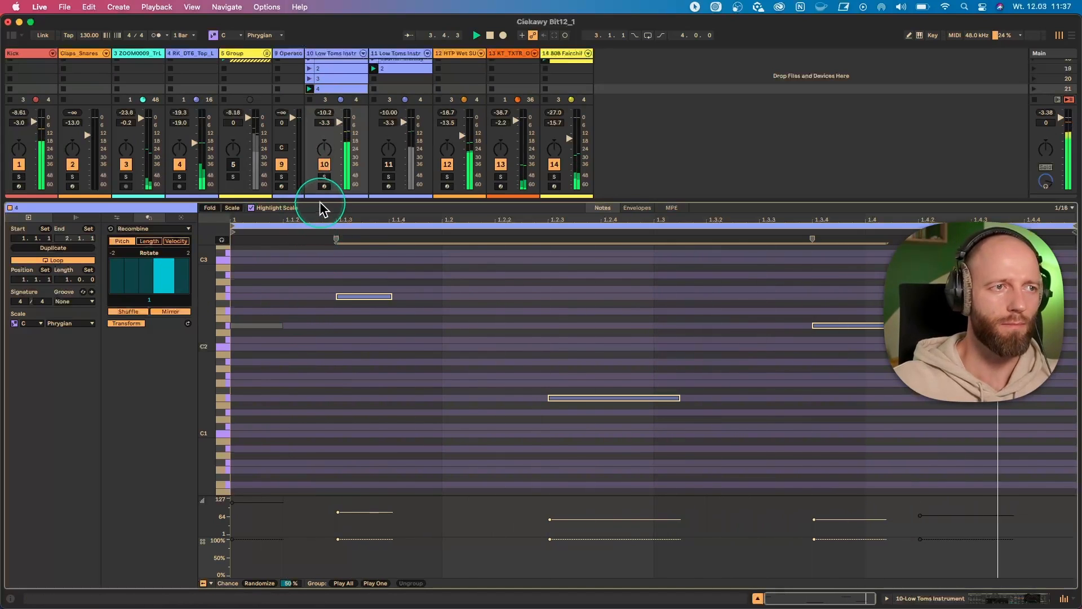
drag(320, 197, 321, 256)
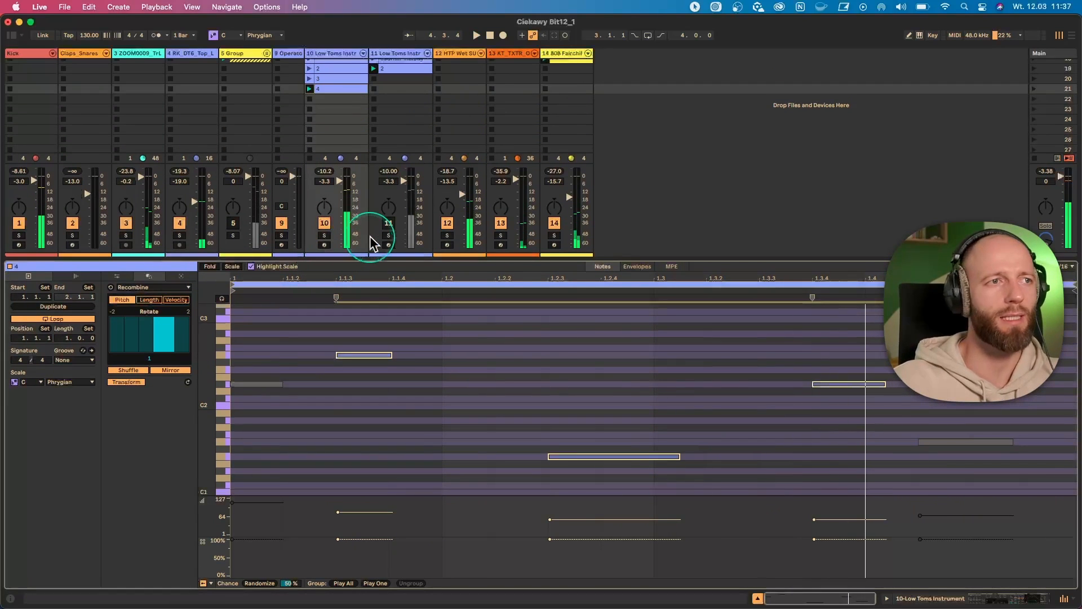
scroll(346, 162, up, 1)
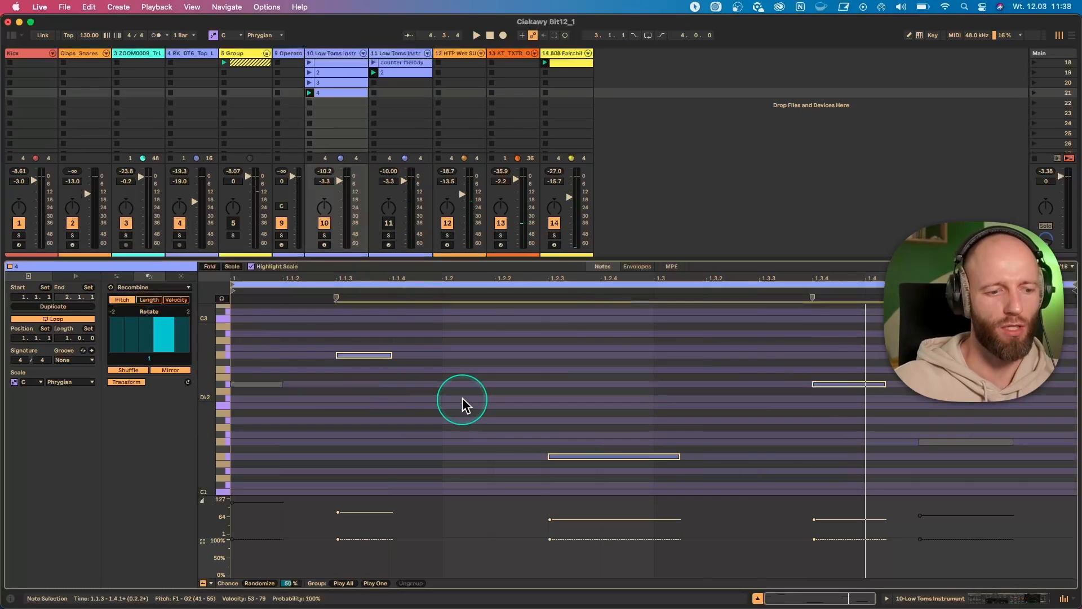
- Play clip "4" again and single out its existing note at 1.3.4
click(471, 428)
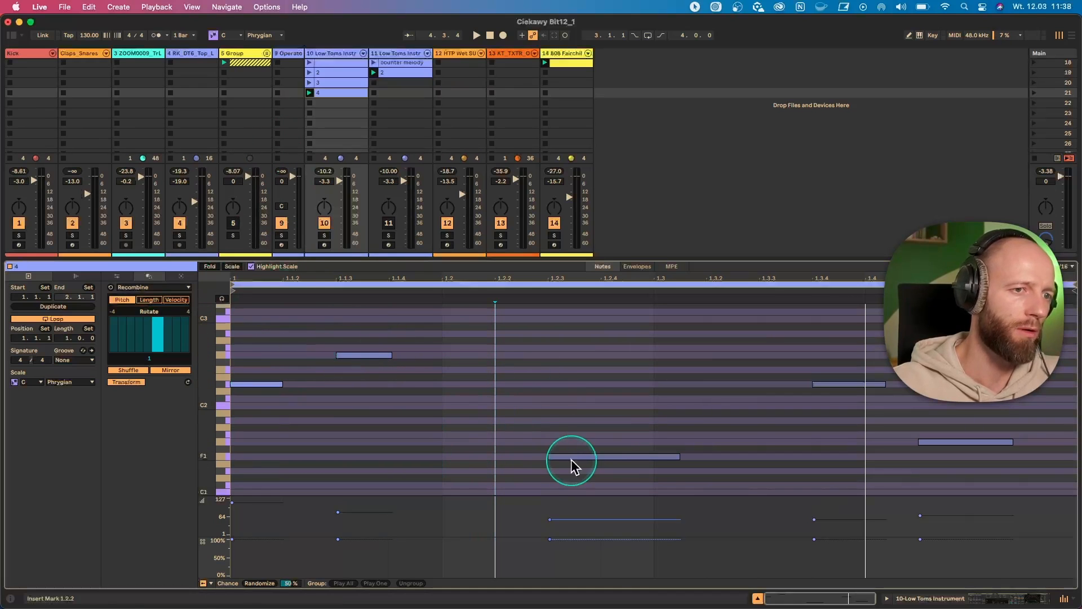
click(309, 92)
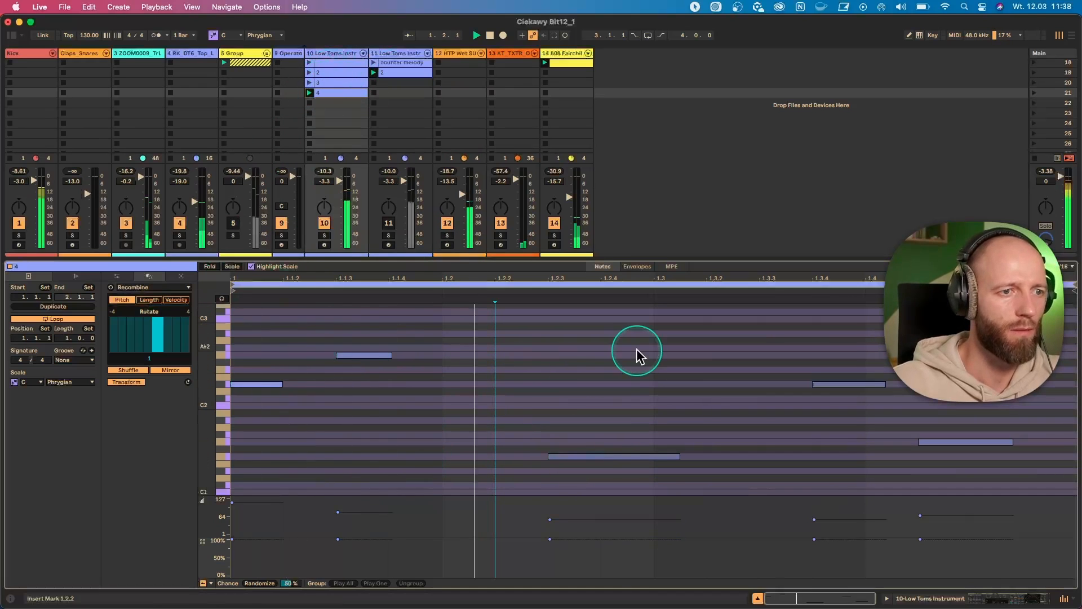
click(837, 388)
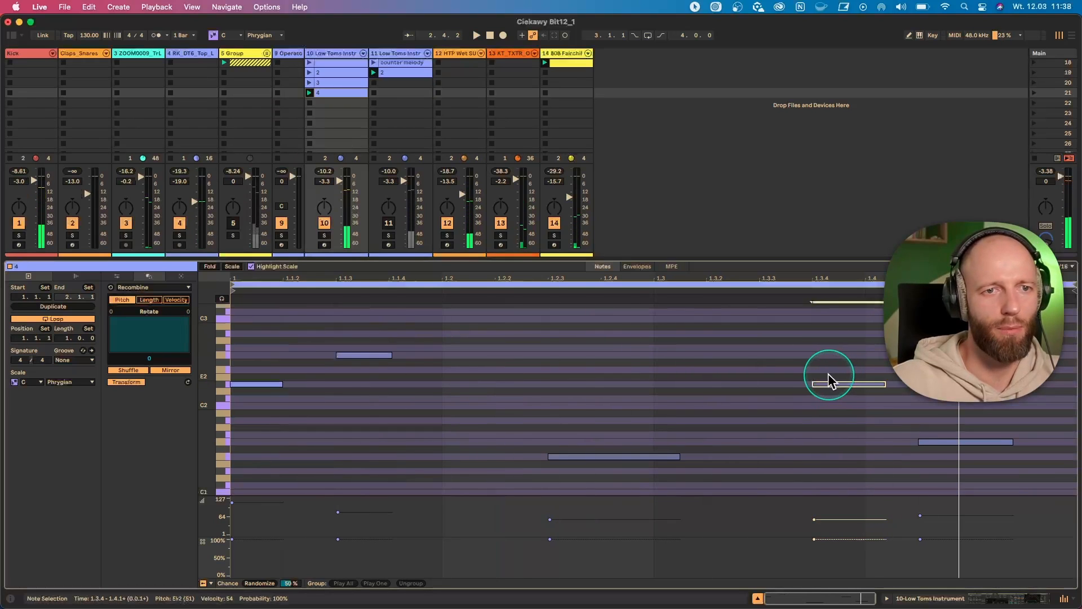
mouse_move(831, 384)
mouse_down()
mouse_move(828, 356)
mouse_move(828, 400)
mouse_move(830, 385)
mouse_up()
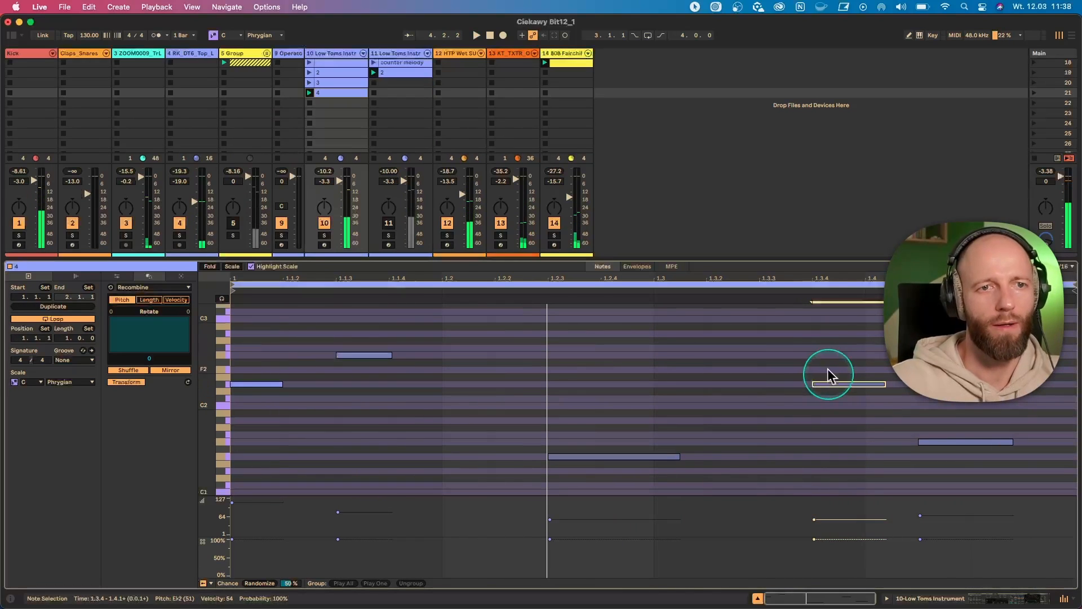
- Stack additional notes at G2, C2 and B♭2 on the existing note at 1.3.4 in clip "4"
double_click(821, 355)
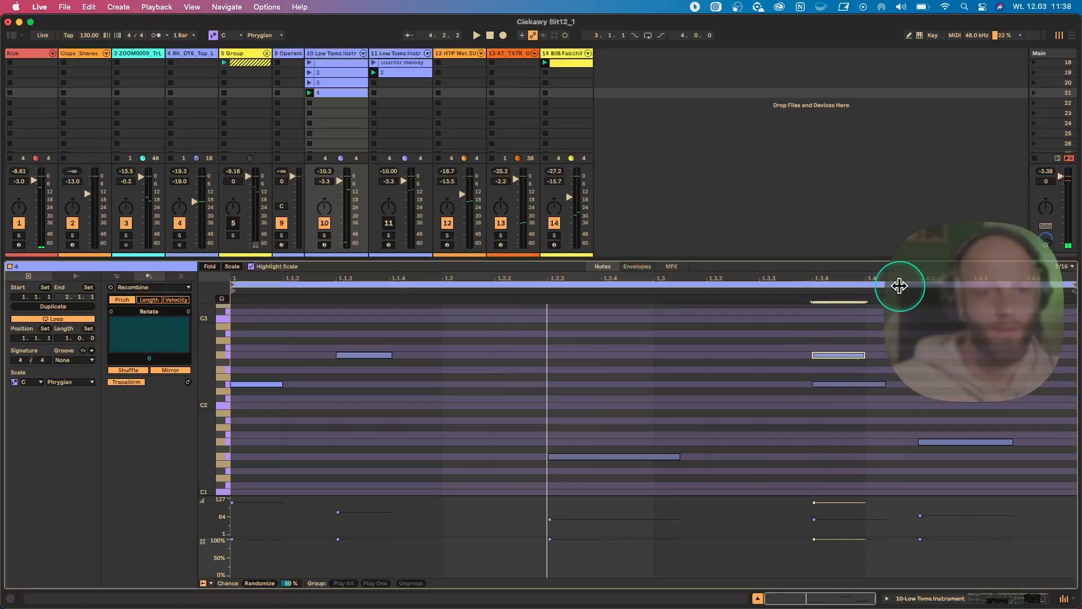
drag(895, 278, 836, 307)
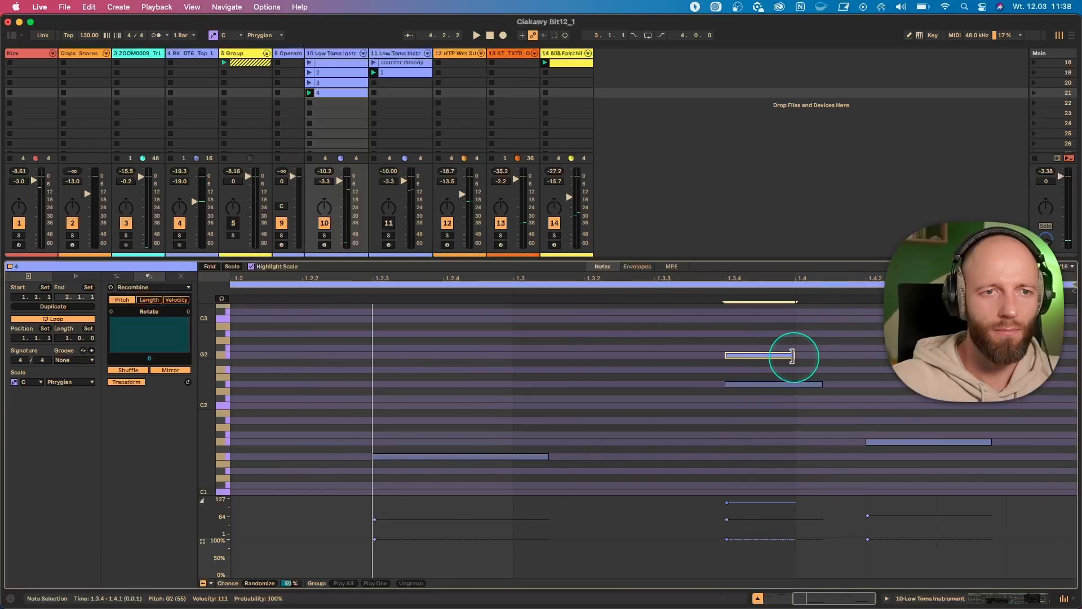
drag(763, 355, 767, 404)
key(super+z)
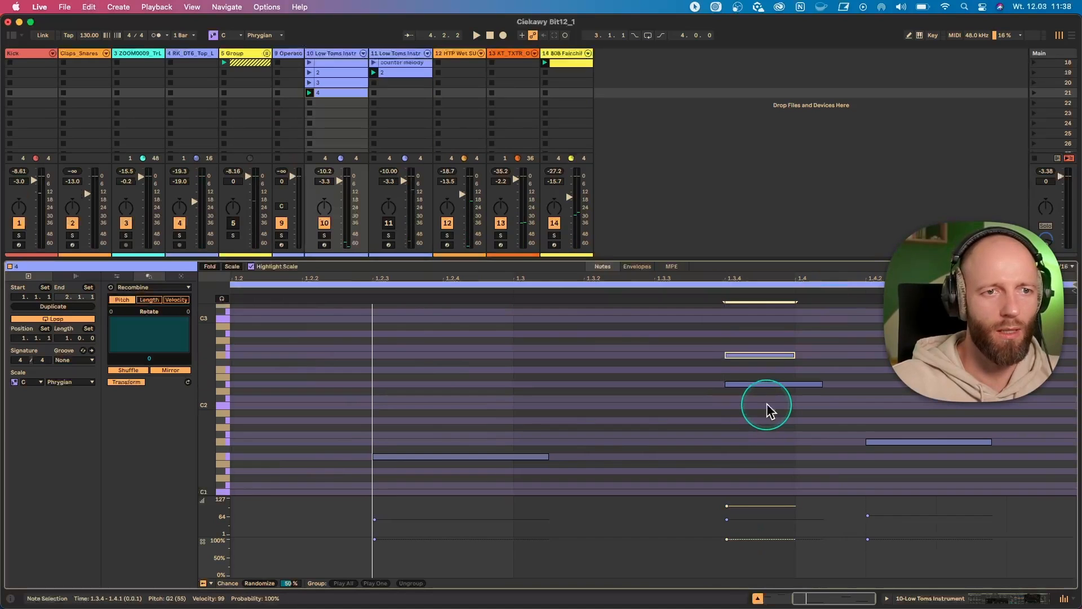
mouse_move(746, 355)
mouse_down()
mouse_move(746, 406)
mouse_move(746, 323)
mouse_move(746, 345)
mouse_up()
- Select the four stacked notes at 1.3.4 and group them as Play One
drag(771, 428, 754, 338)
right_click(750, 335)
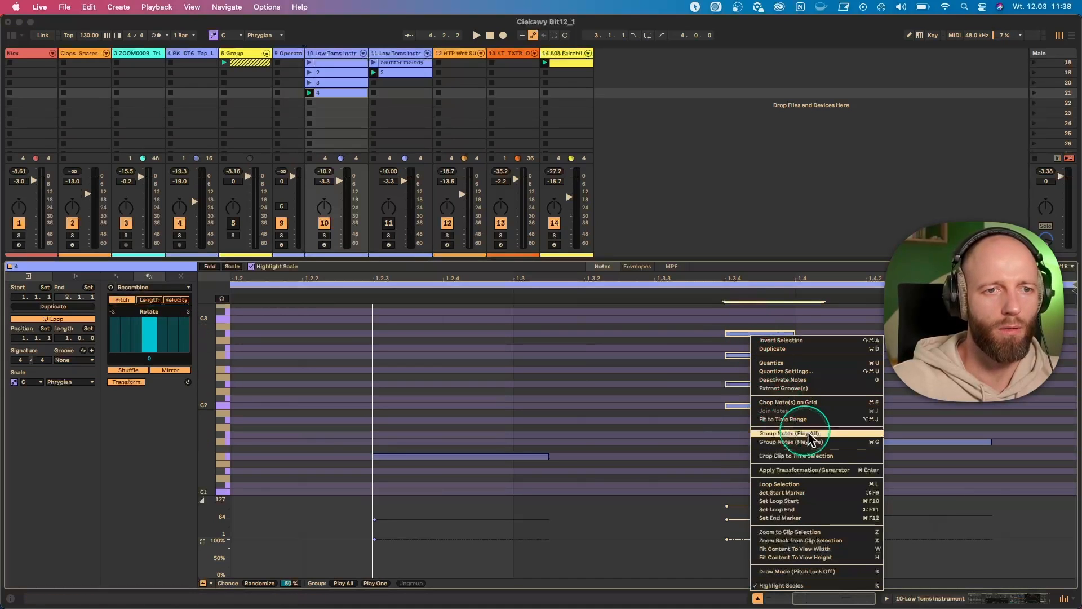
click(814, 445)
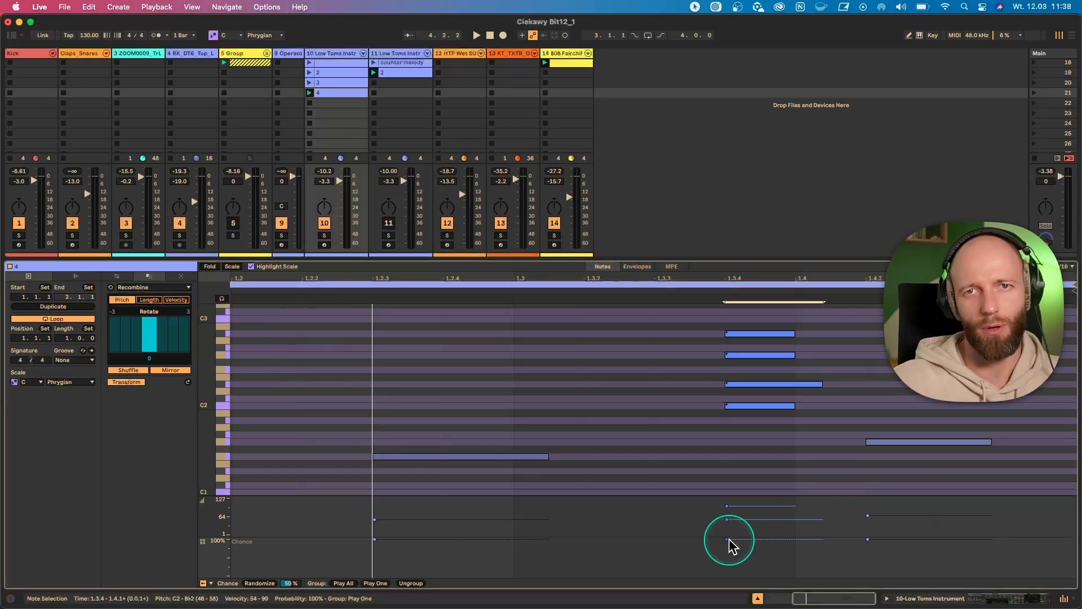
- Play clip "4" to hear the Play One group at 1.3.4, then clear the note selection
drag(743, 414, 751, 326)
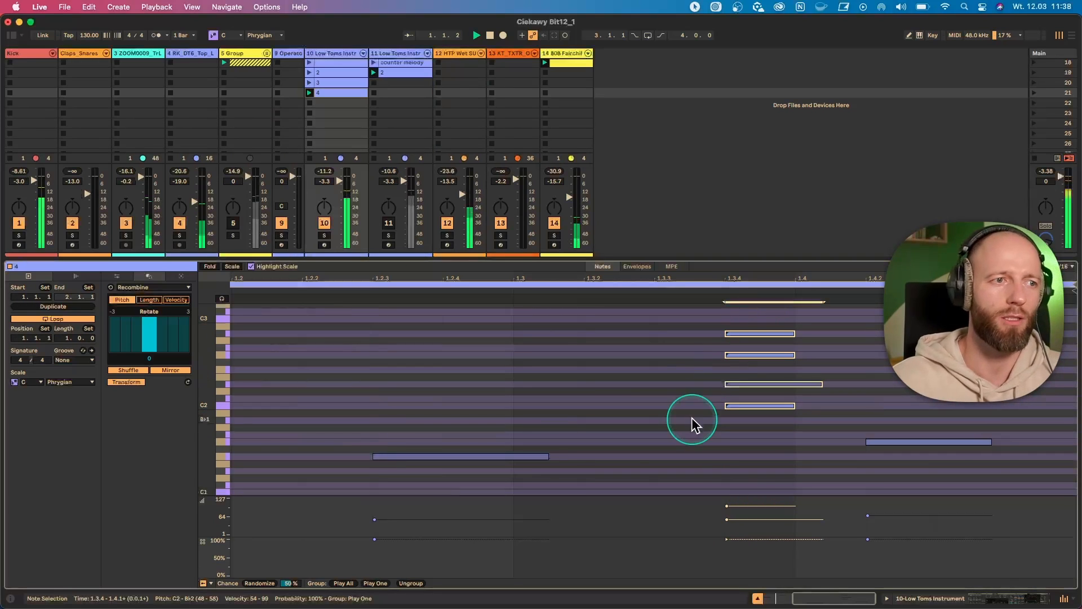
key(space)
drag(702, 272, 704, 260)
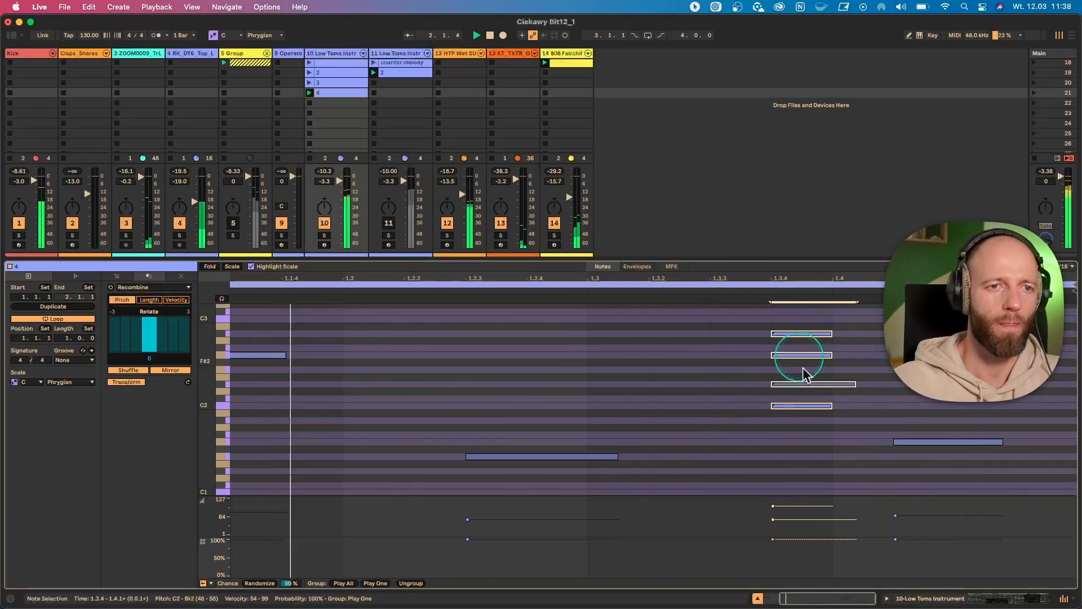
click(788, 434)
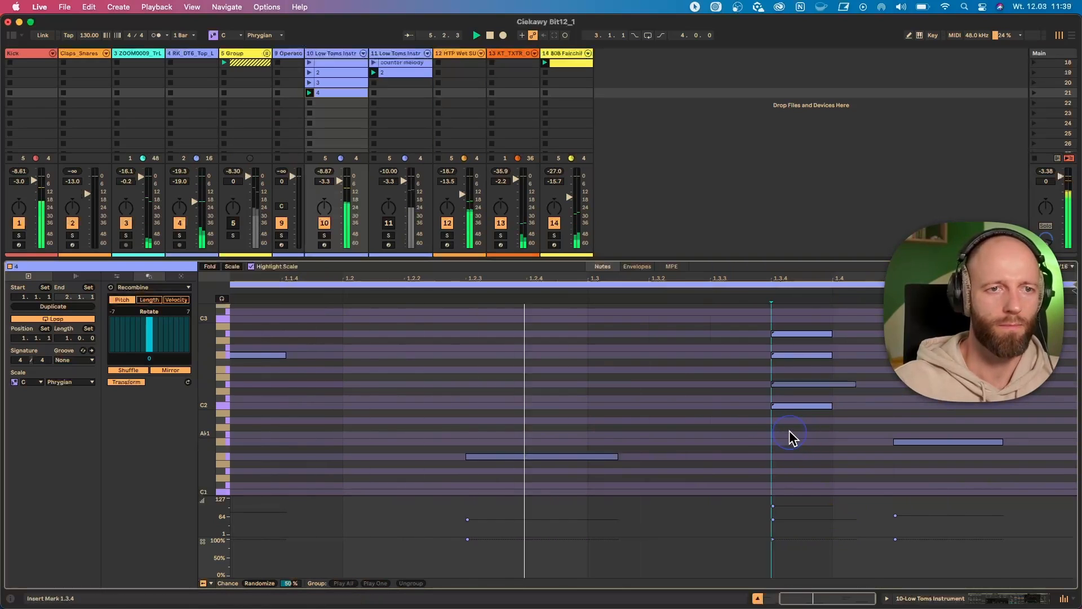
- Add a D♭2 note at 1.3.2, lower its chance to just above 50%, and listen to clip "4" from the start
double_click(678, 400)
drag(652, 540, 659, 554)
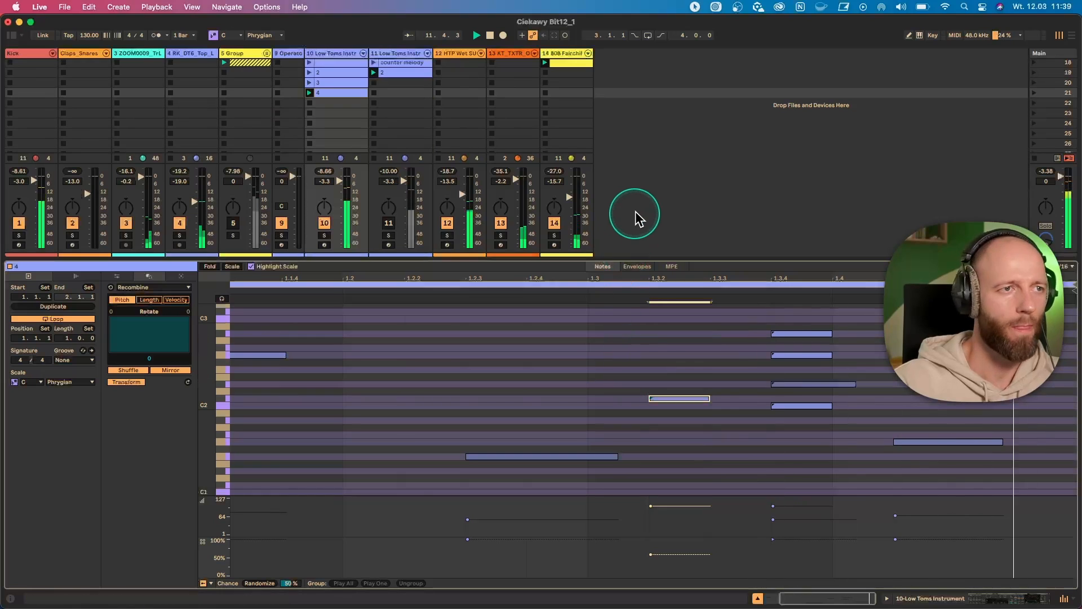
key(space)
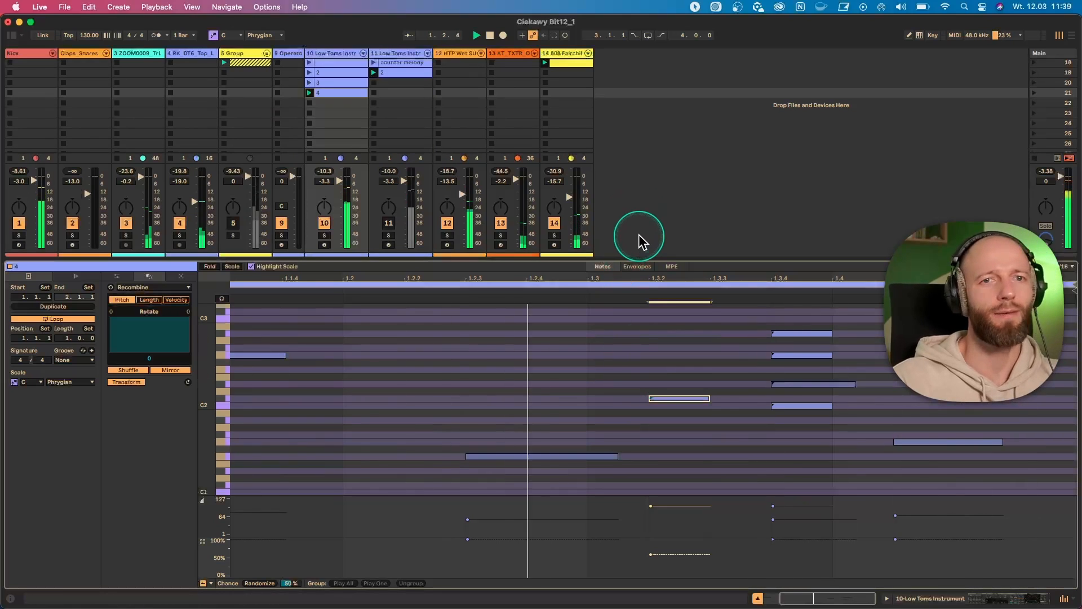
key(space)
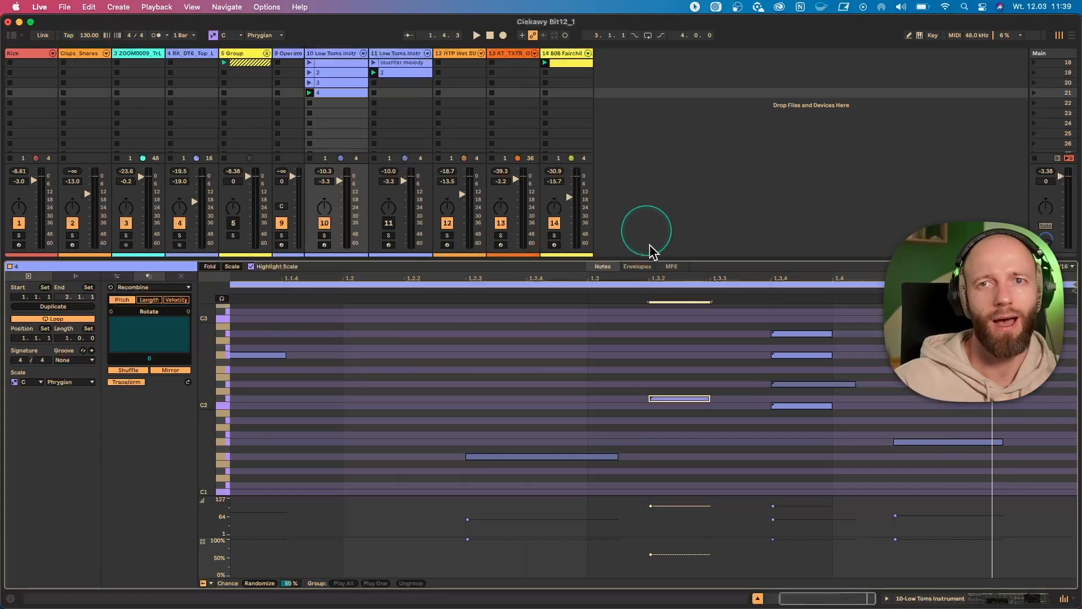
click(145, 288)
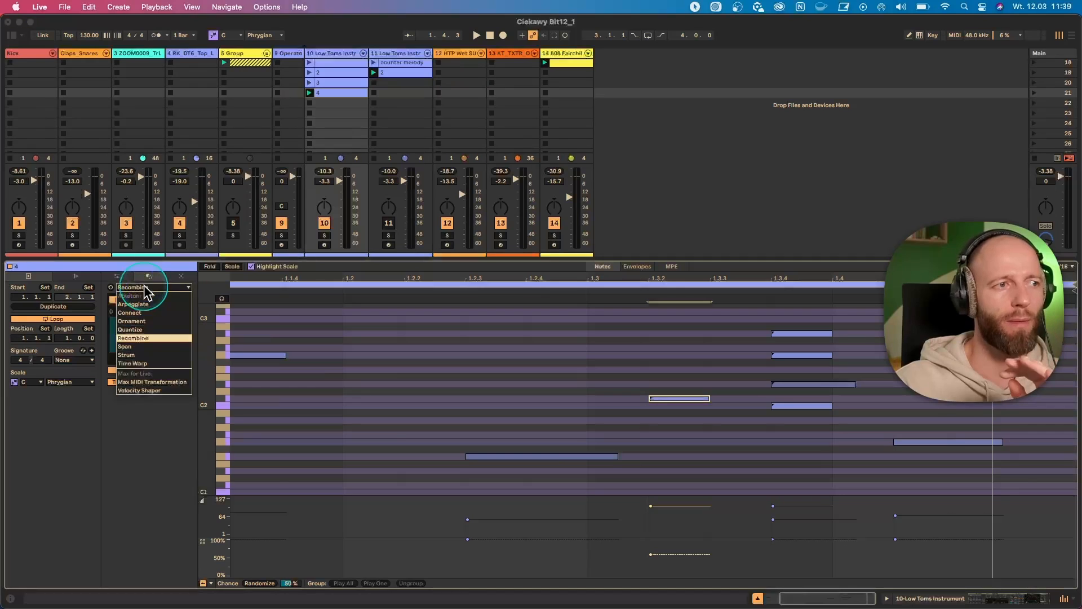
click(172, 291)
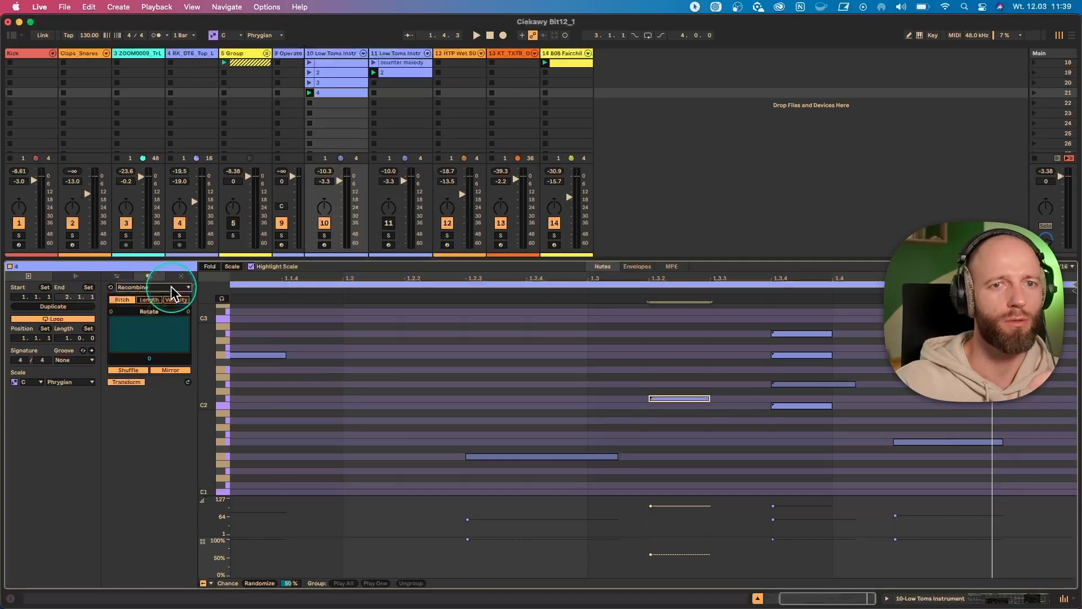